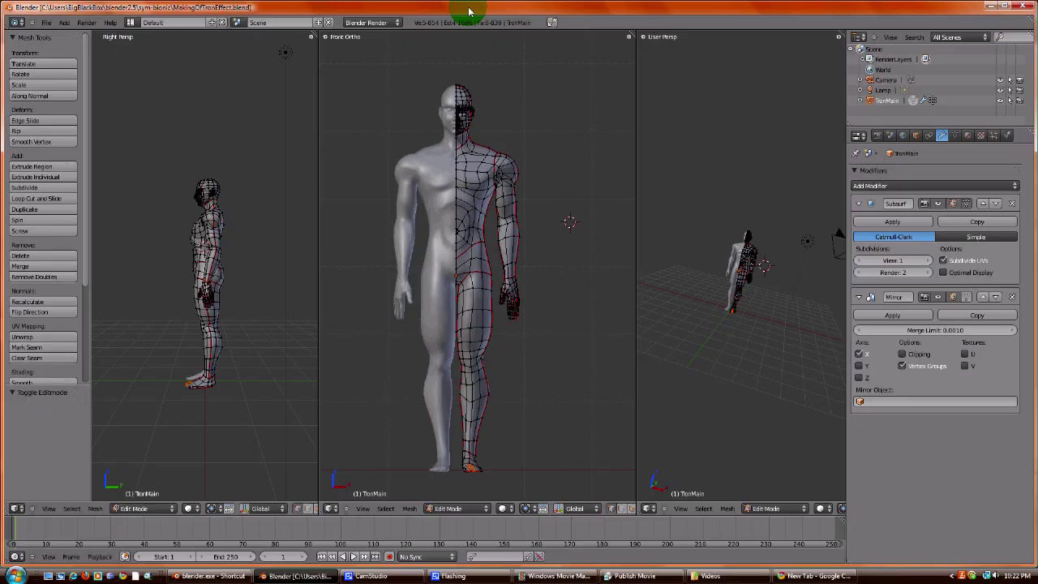
Widen the perspective viewport beside the properties area and change it to a UV/Image Editor.
middle_click_drag(433, 300, 503, 222)
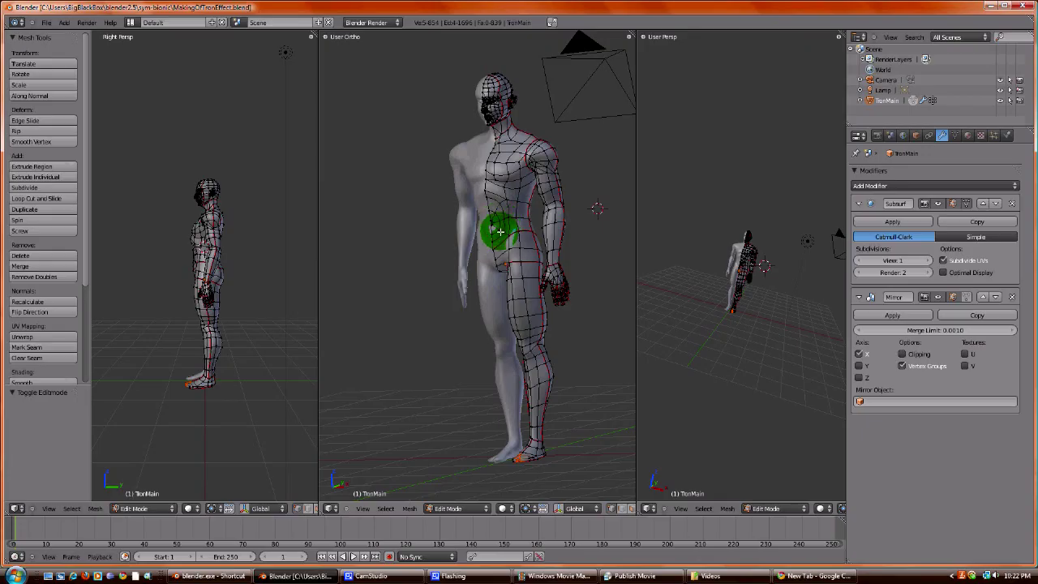
middle_click_drag(448, 271, 467, 263)
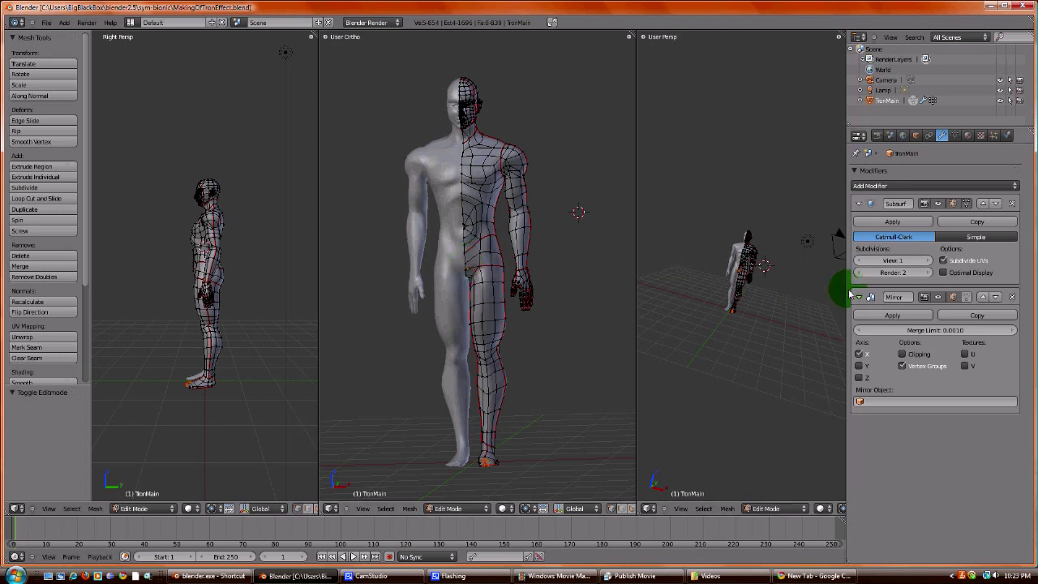
left_click_drag(845, 291, 979, 292)
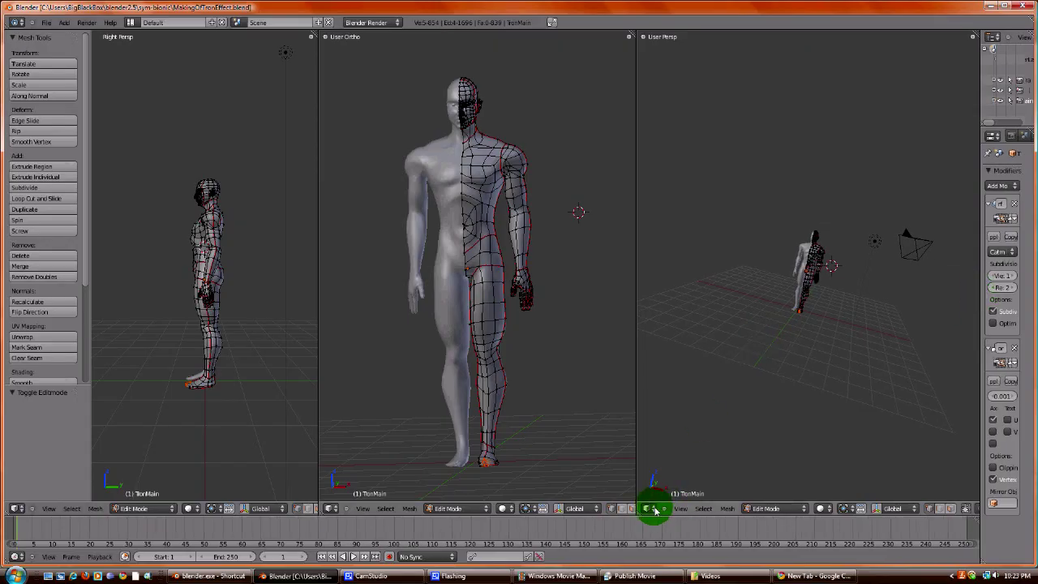
left_click(653, 508)
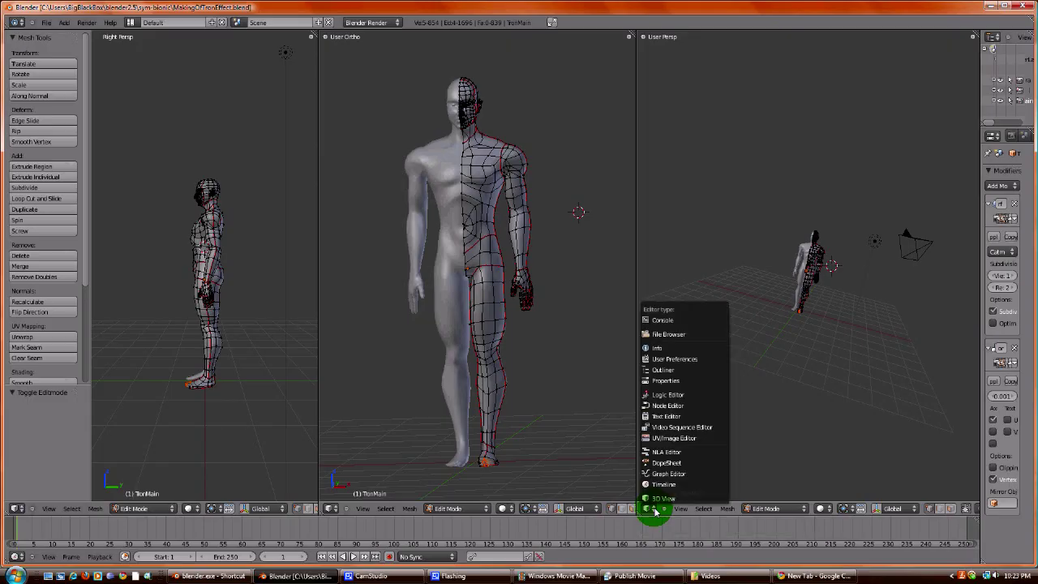
left_click(673, 438)
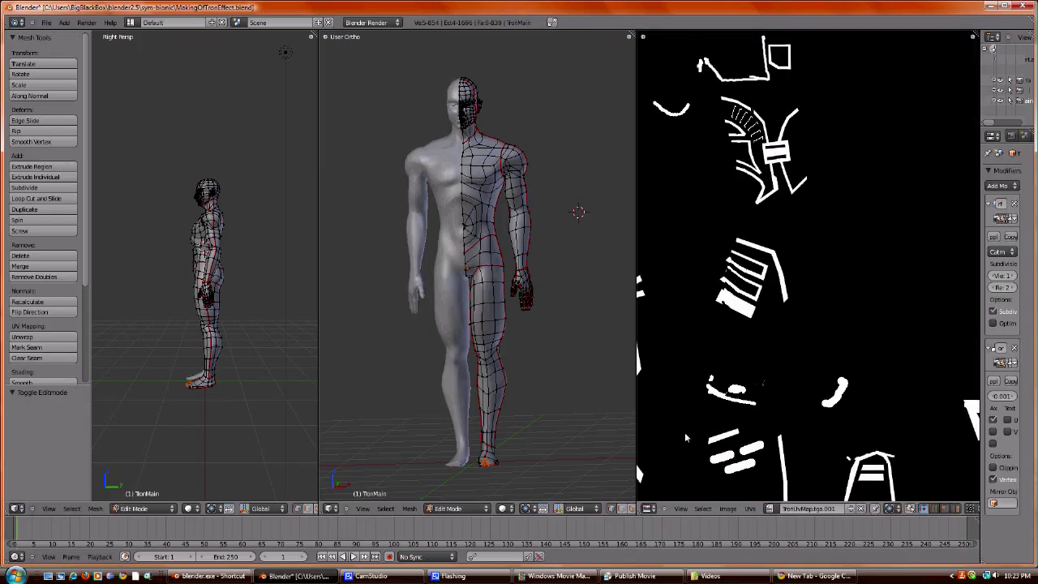
scroll(803, 410, "down", 3)
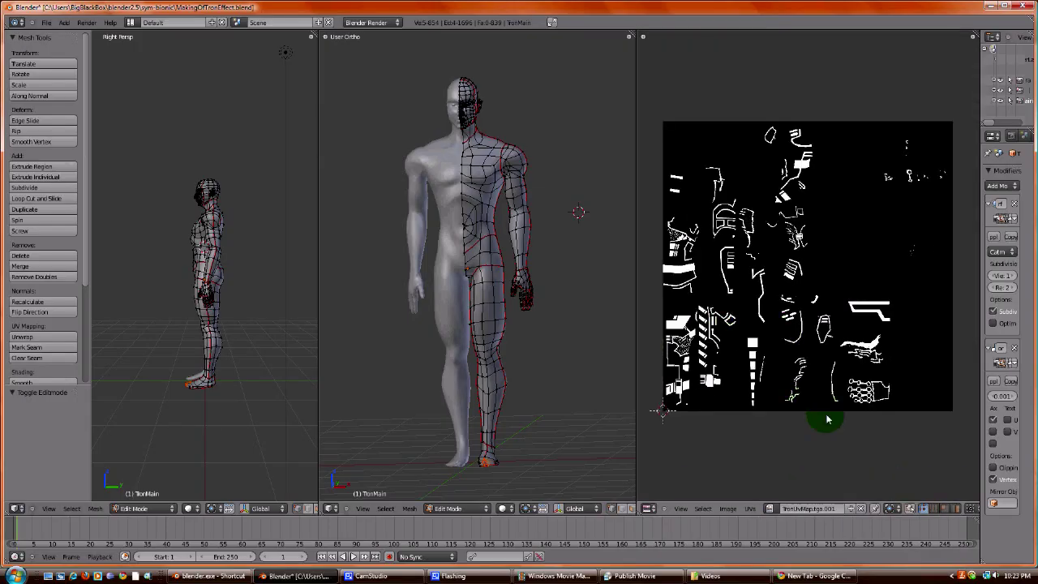
Select the whole body mesh and unlink the TronUvMap.tga.001 image from the UV/Image Editor.
left_click(861, 508)
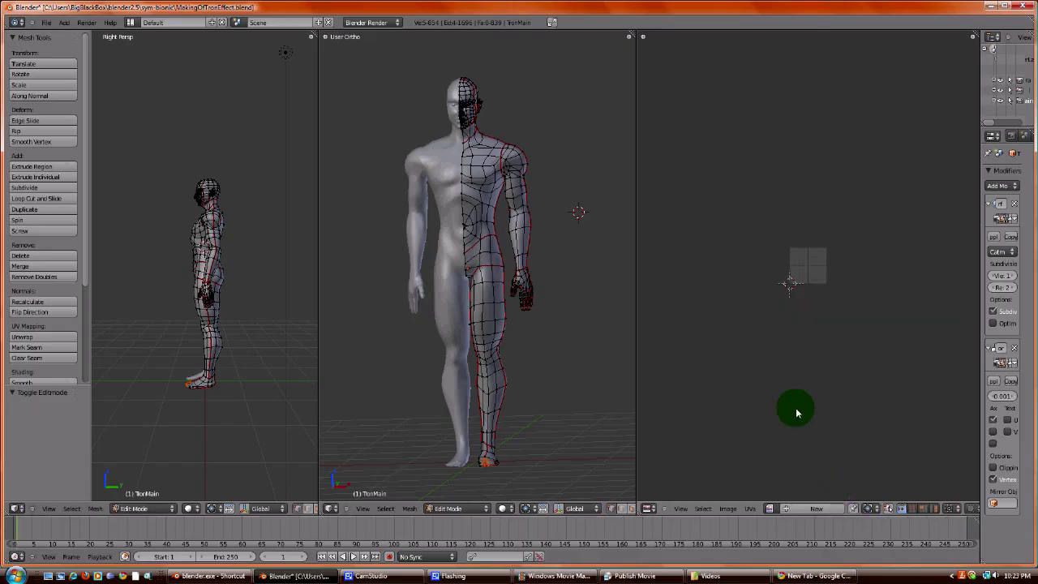
scroll(794, 410, "up", 5)
scroll(836, 304, "down", 4)
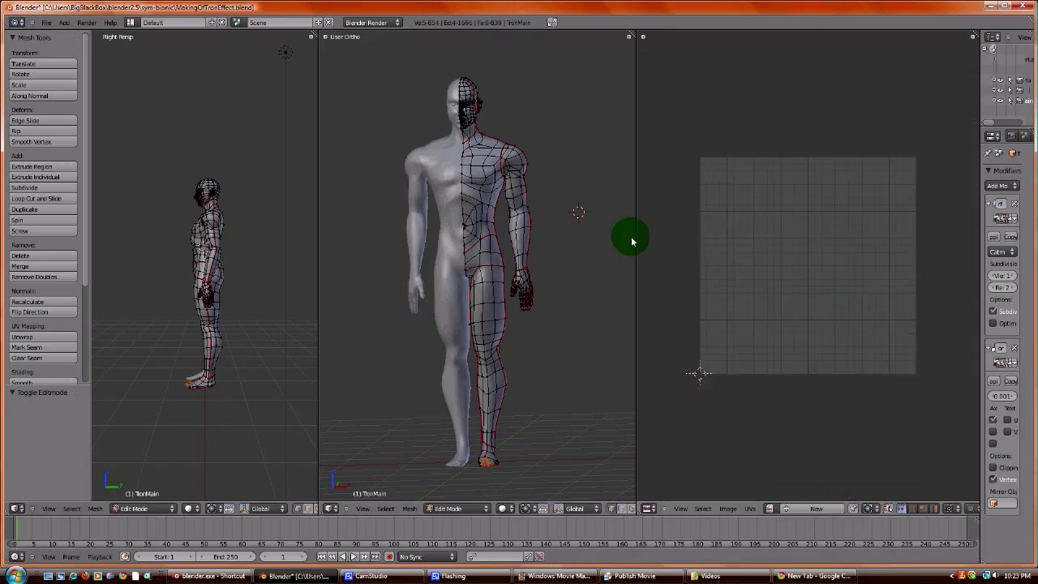
key("a")
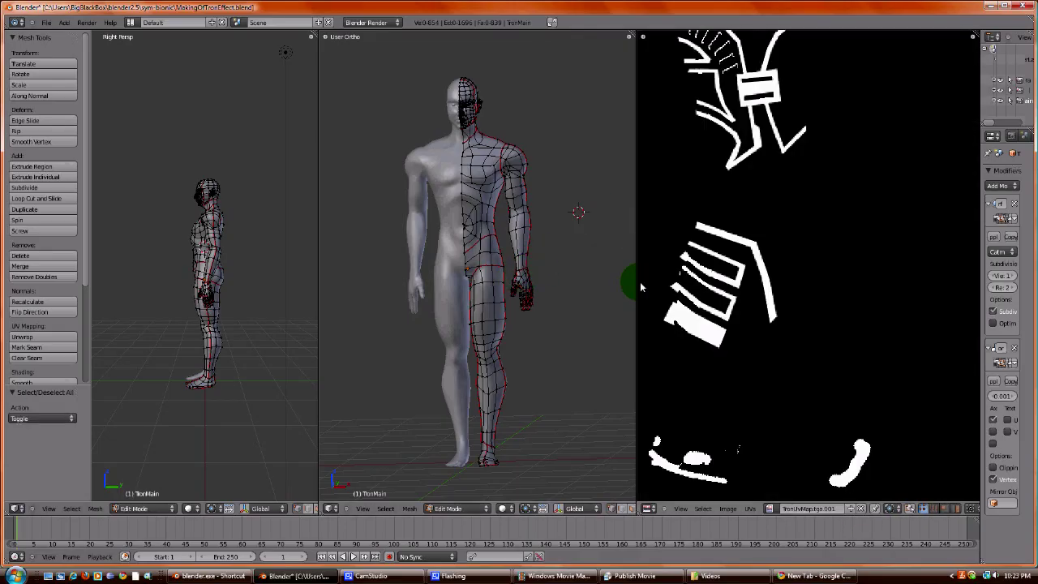
scroll(811, 340, "down", 4)
left_click(861, 508)
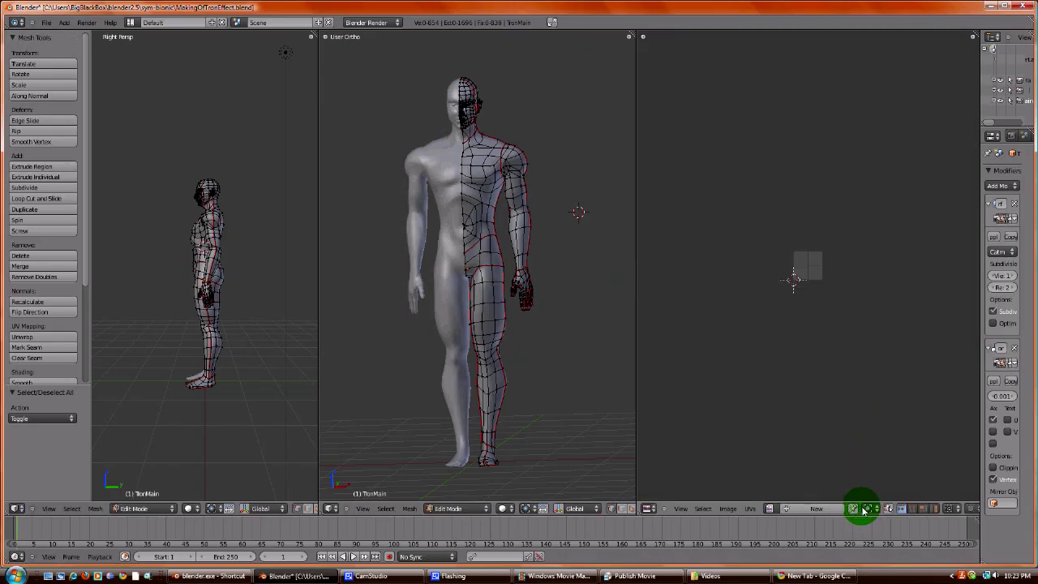
key("a")
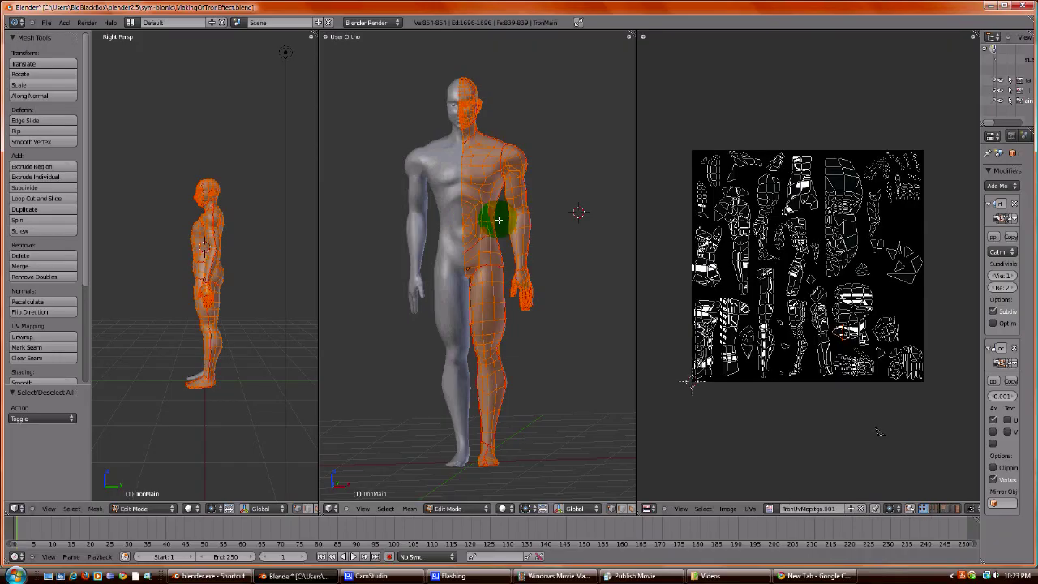
left_click(862, 508)
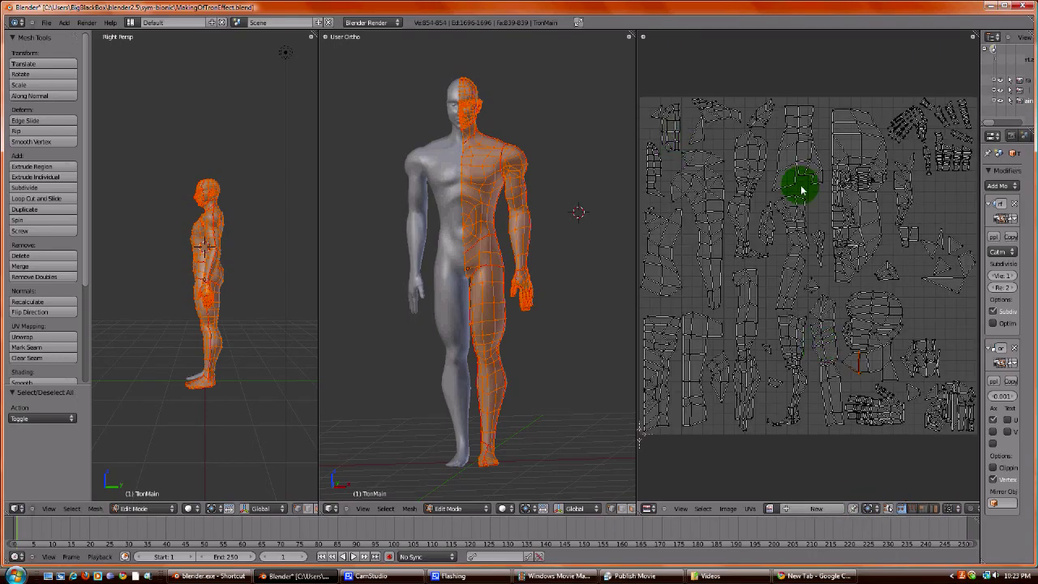
scroll(807, 243, "down", 1)
Reset the UV mapping of the whole selected body mesh.
left_click(749, 508)
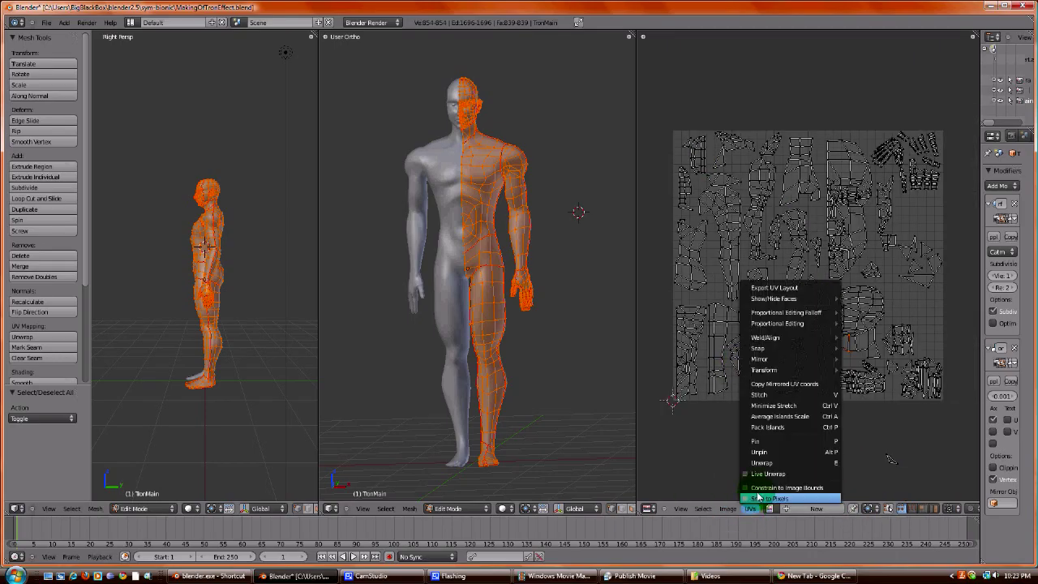
left_click(776, 463)
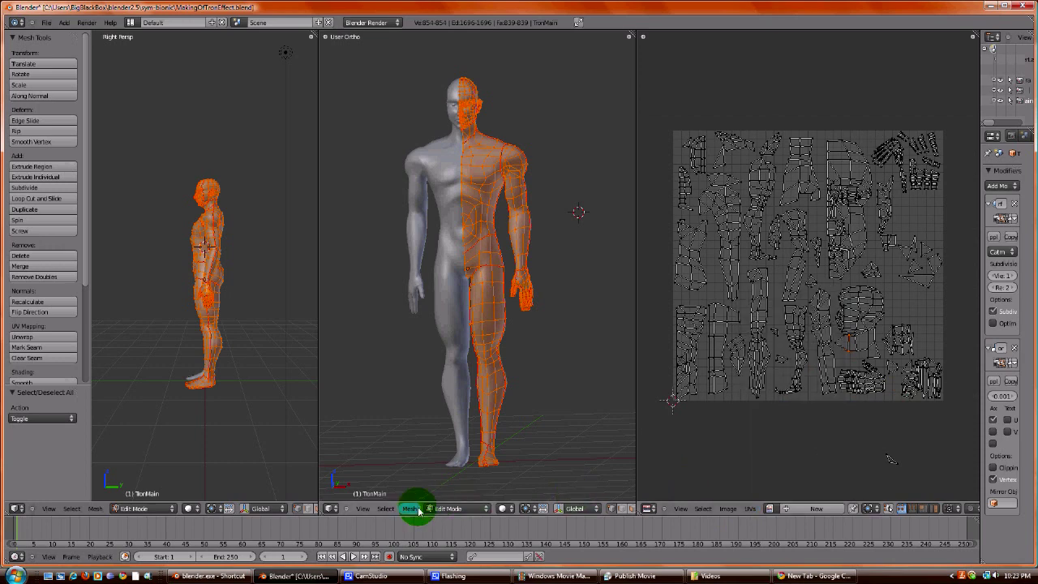
left_click(410, 508)
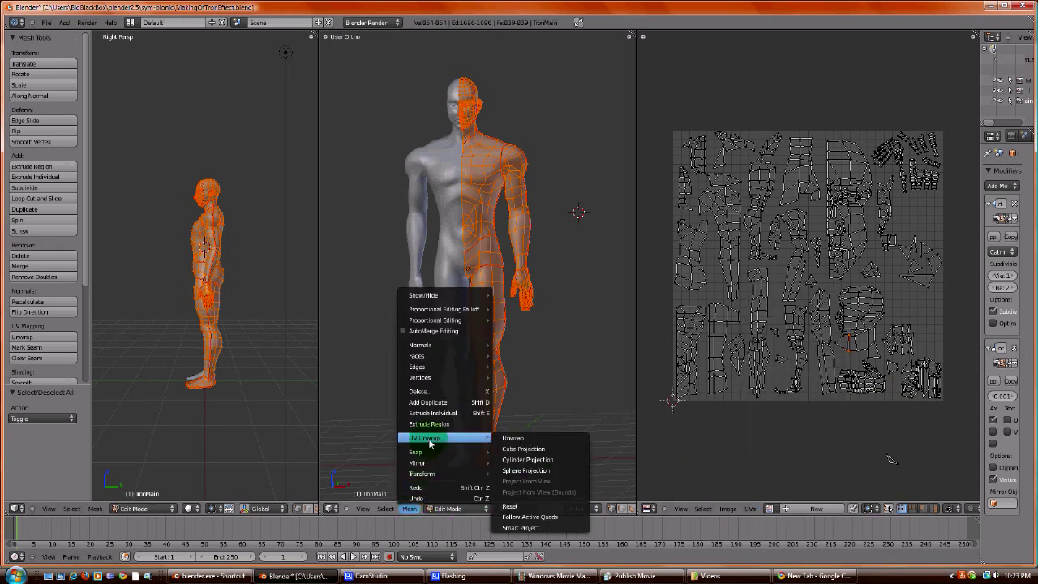
left_click(425, 443)
left_click(531, 506)
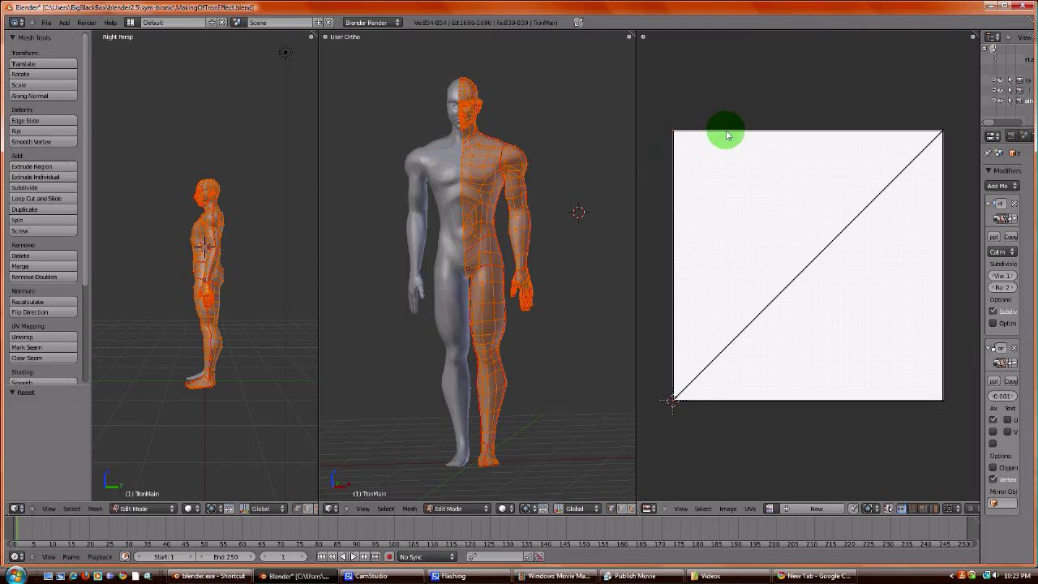
Move four of the UV vertices stacked at the layout's upper-left corner individually inward toward the diagonal.
right_click(676, 133)
key("g")
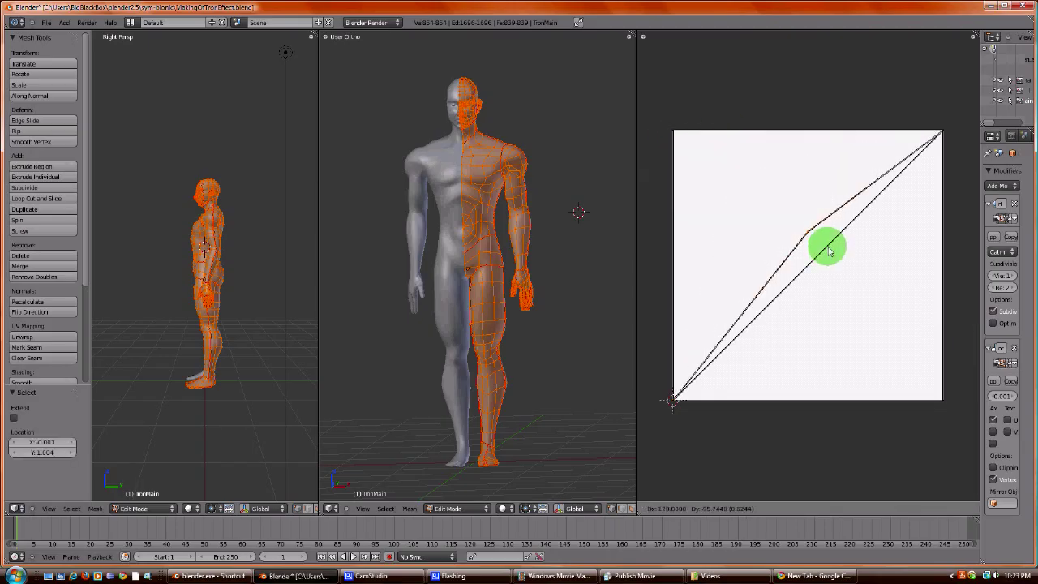
left_click(711, 170)
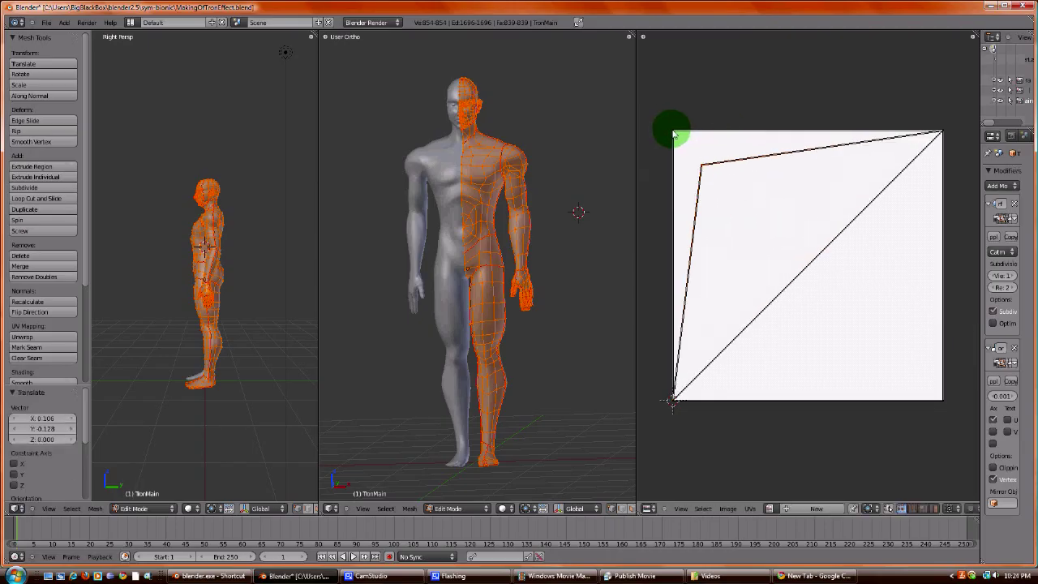
right_click(673, 133)
key("g")
left_click(753, 211)
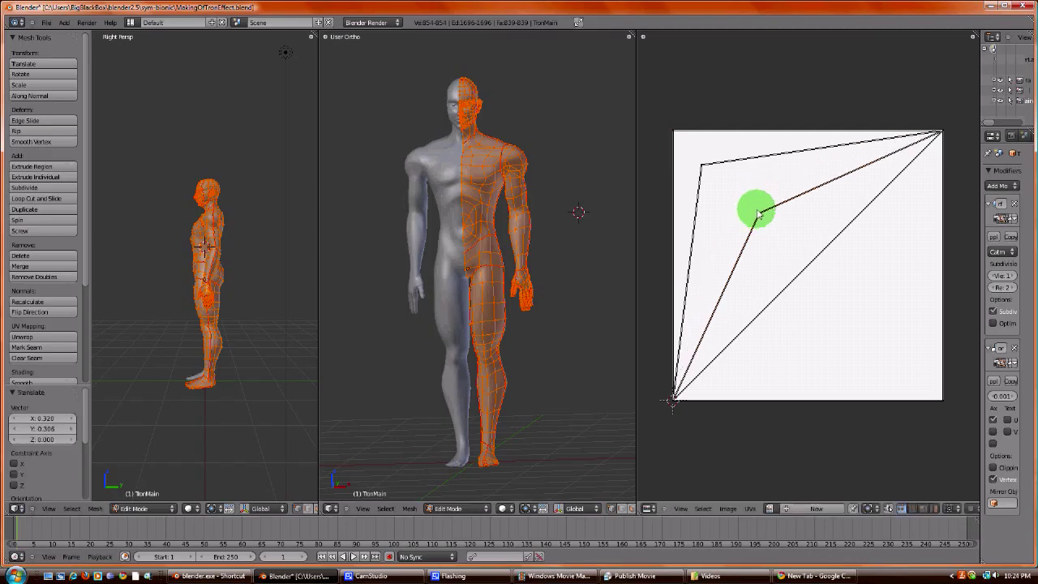
right_click(673, 133)
key("g")
left_click(743, 204)
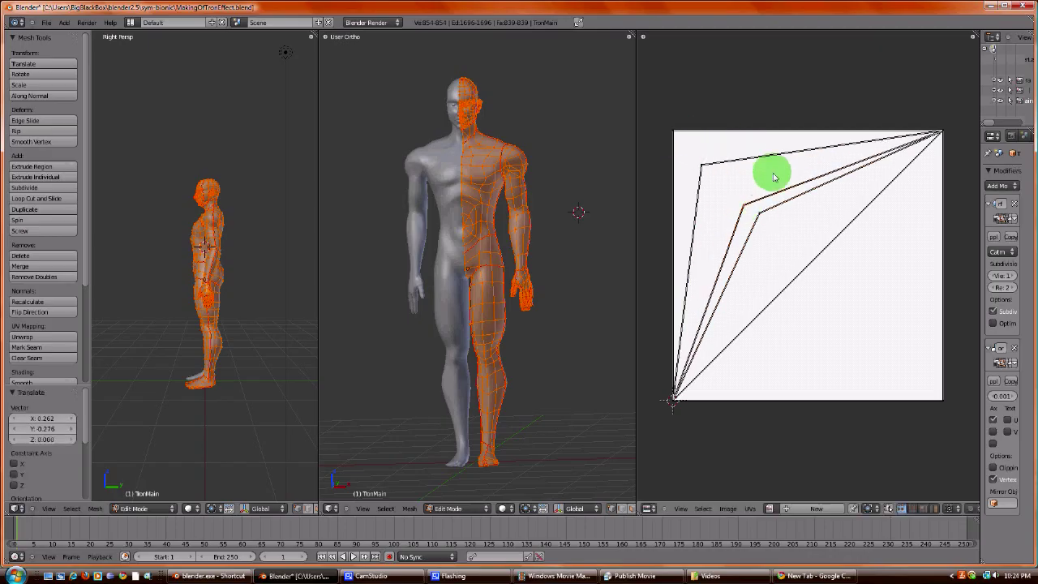
right_click(677, 139)
key("g")
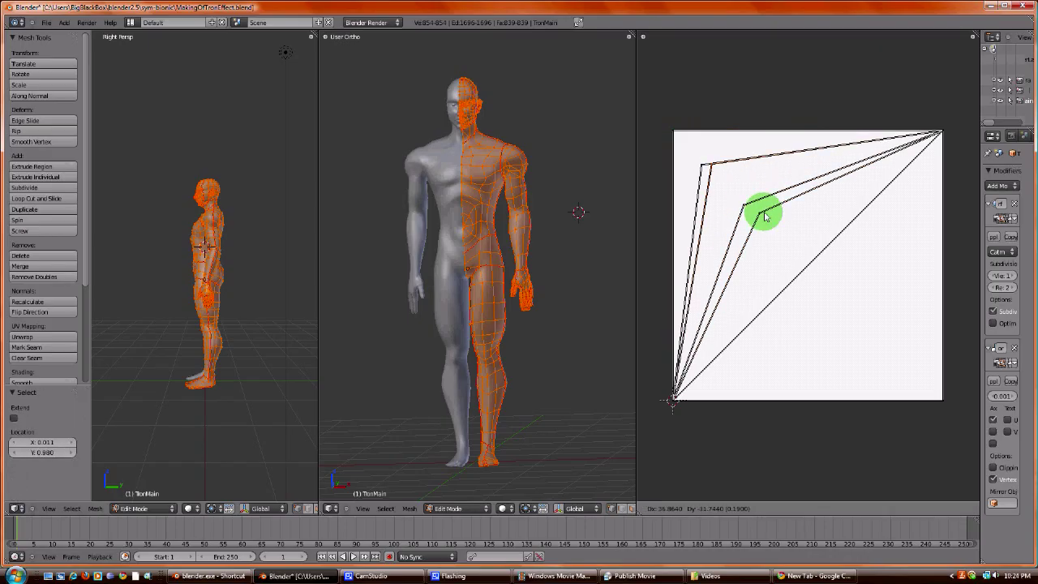
left_click(805, 249)
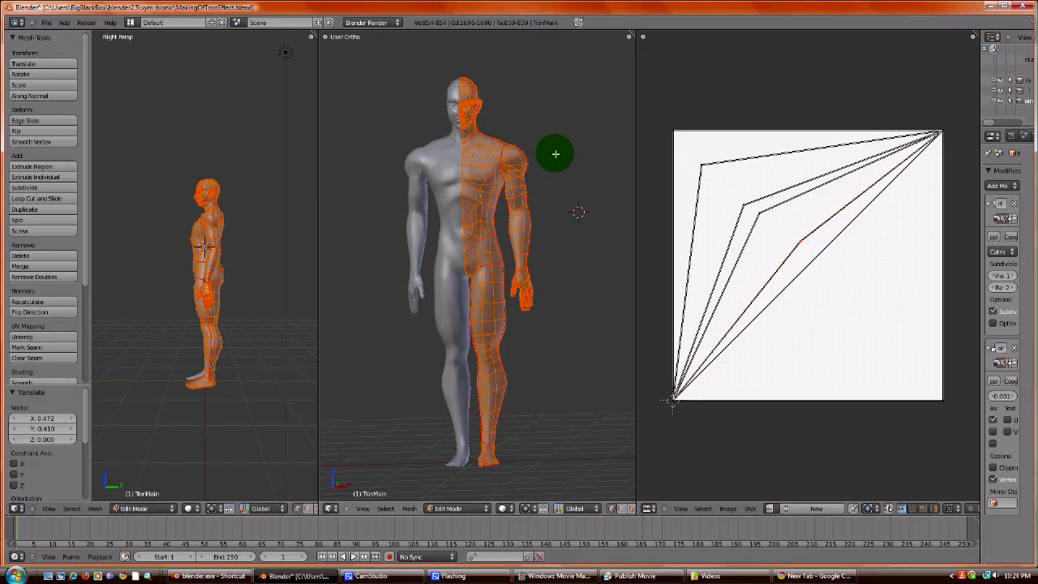
Reselect the entire body mesh and unwrap it along its marked seams with the Unwrap operation.
key("a")
mouse_move(556, 185)
middle_mouse_down()
mouse_move(530, 222)
mouse_move(490, 236)
mouse_move(551, 203)
middle_mouse_up()
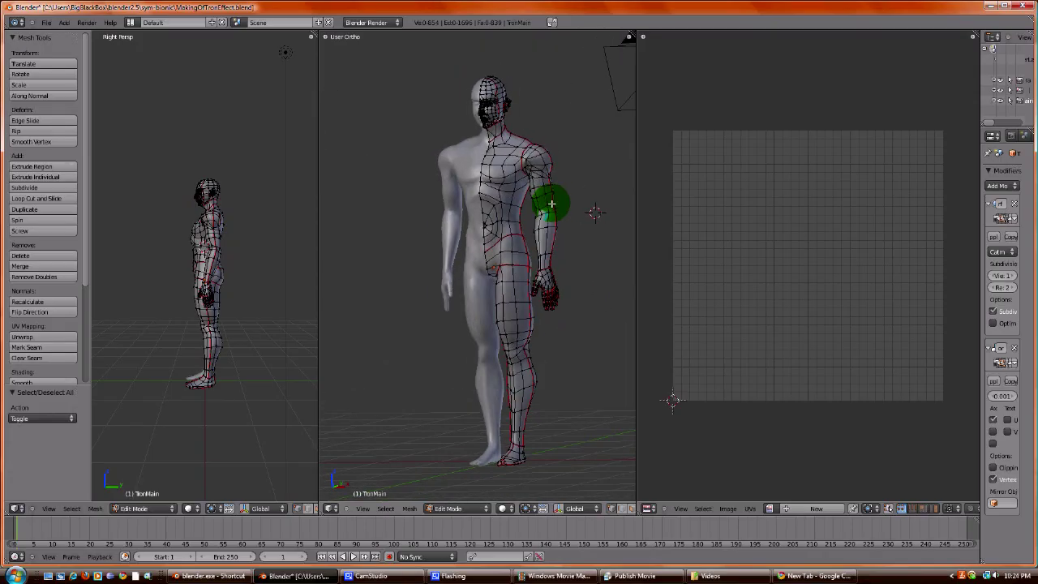
key("a")
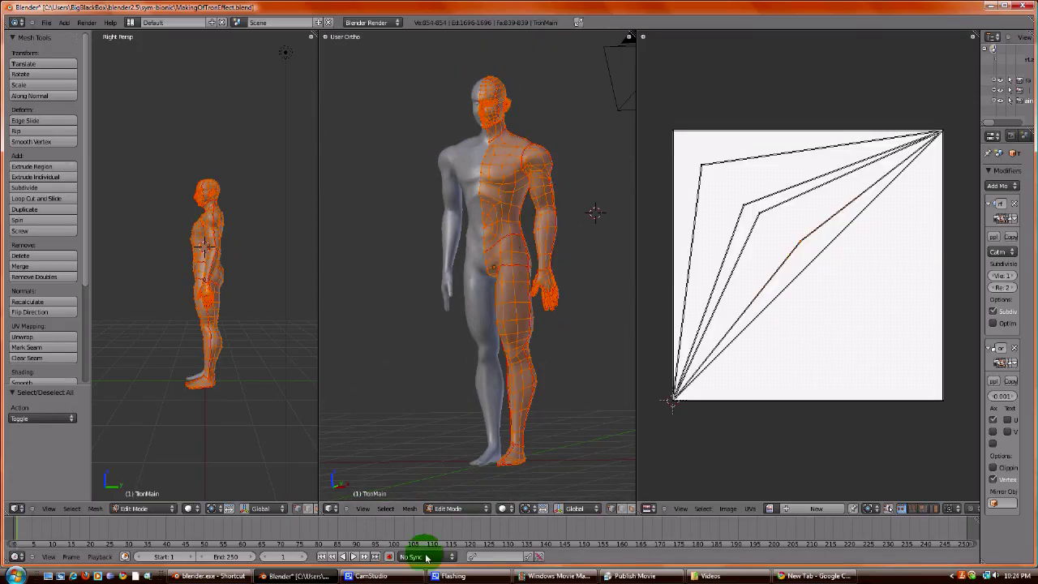
middle_click_drag(500, 203, 529, 253)
left_click(408, 508)
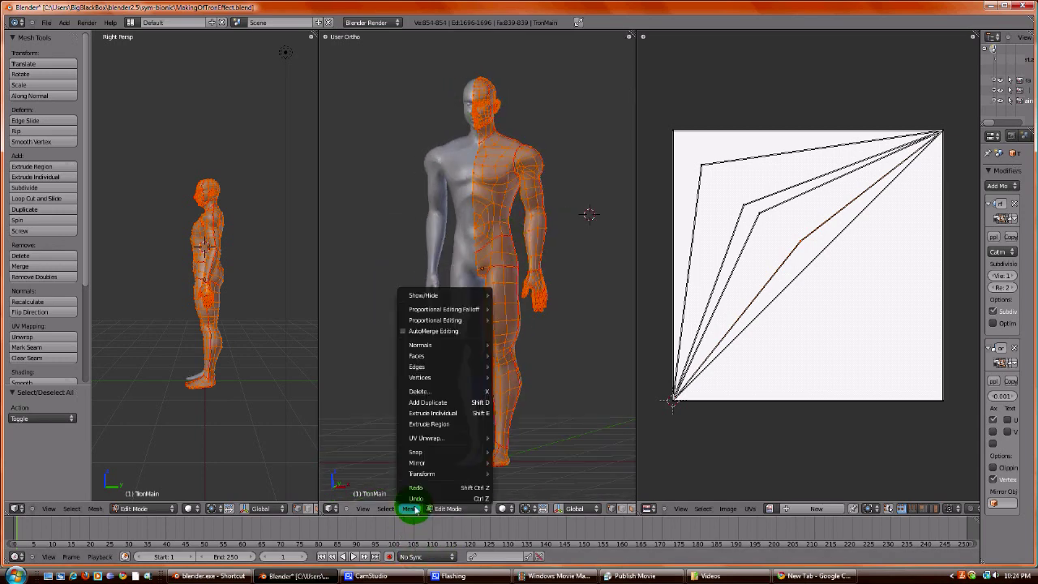
mouse_move(430, 438)
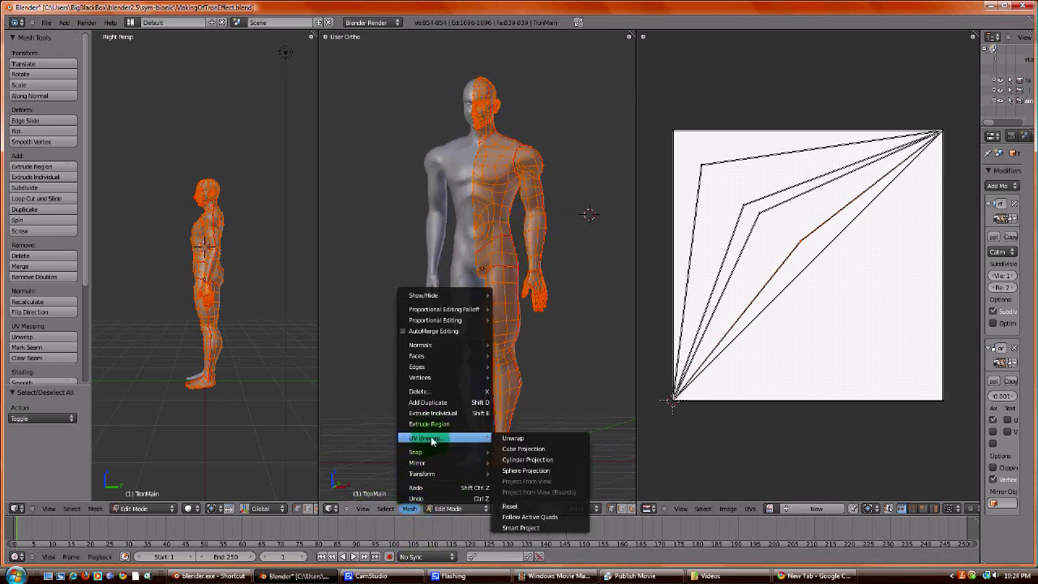
left_click(522, 439)
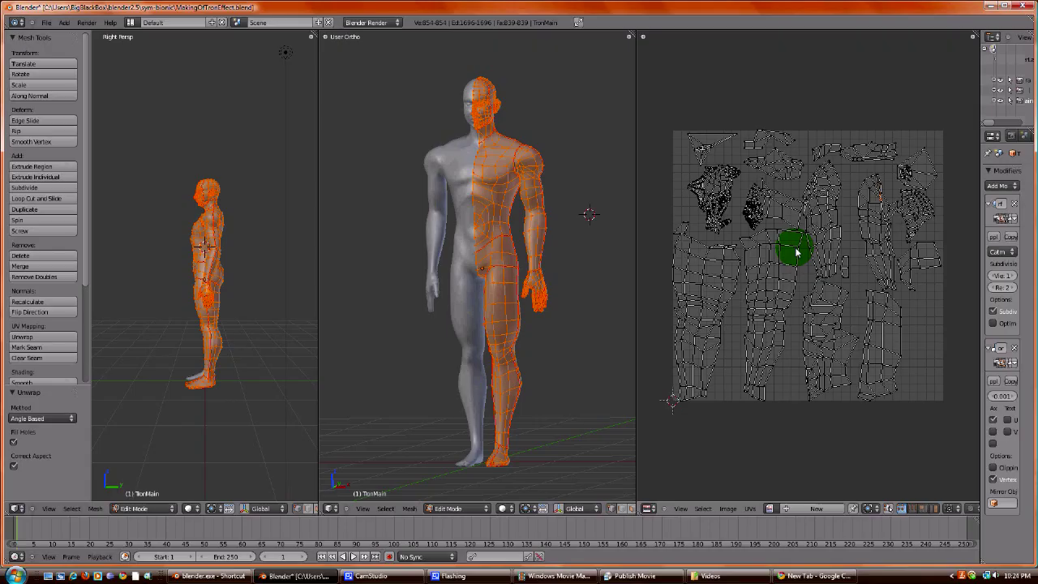
Examine the unwrapped UV islands up close and compare them with the body parts on the model.
scroll(556, 325, "up", 4)
scroll(556, 329, "down", 2)
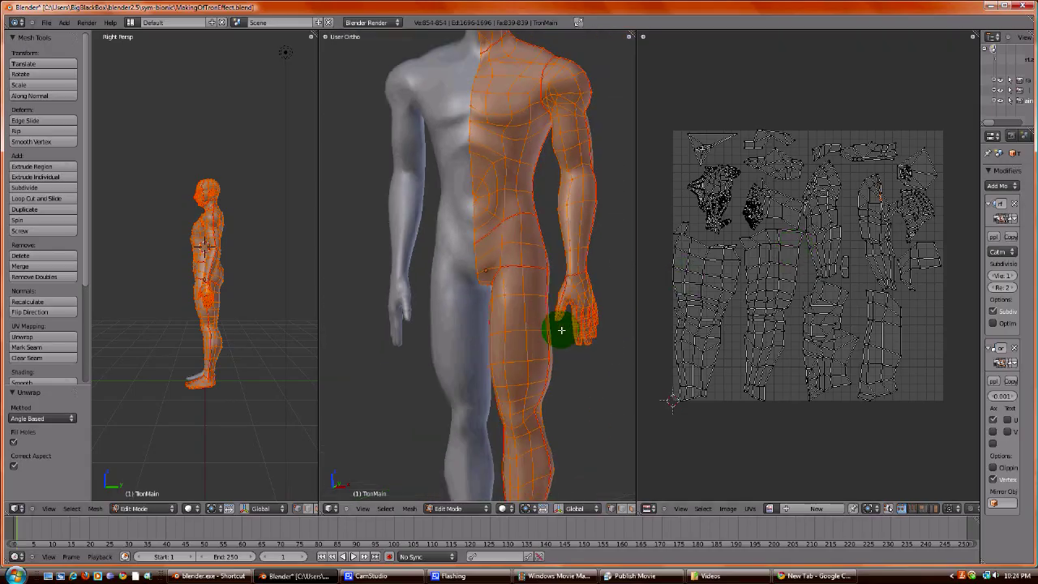
scroll(524, 169, "down", 3)
scroll(523, 169, "up", 1)
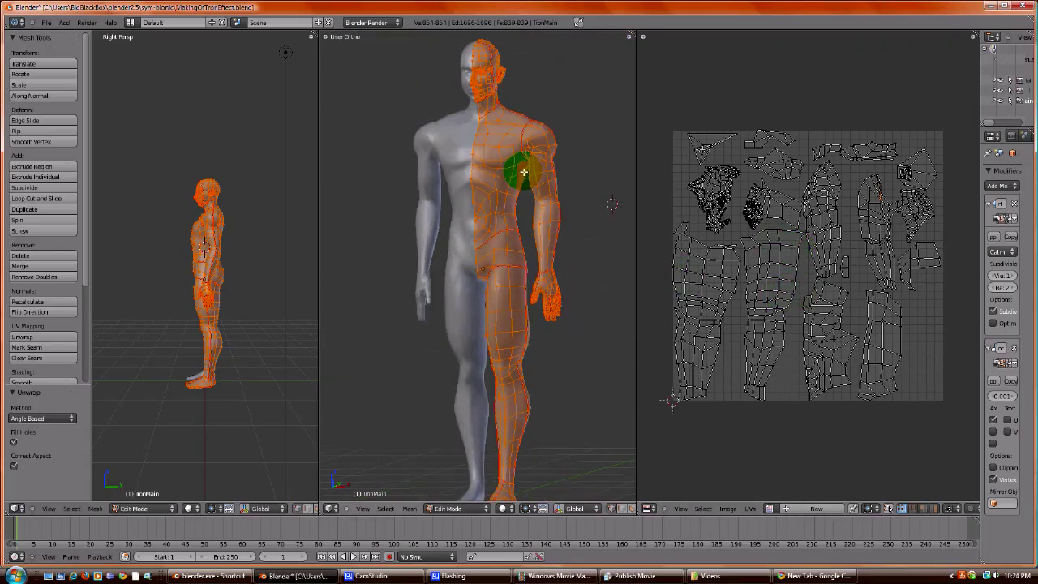
scroll(838, 224, "up", 4)
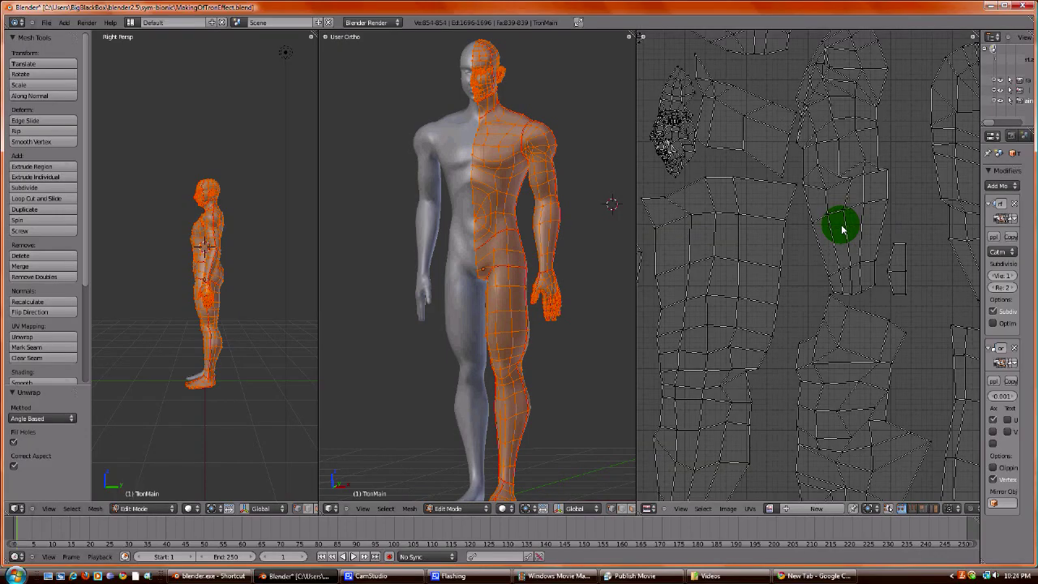
scroll(804, 205, "up", 1)
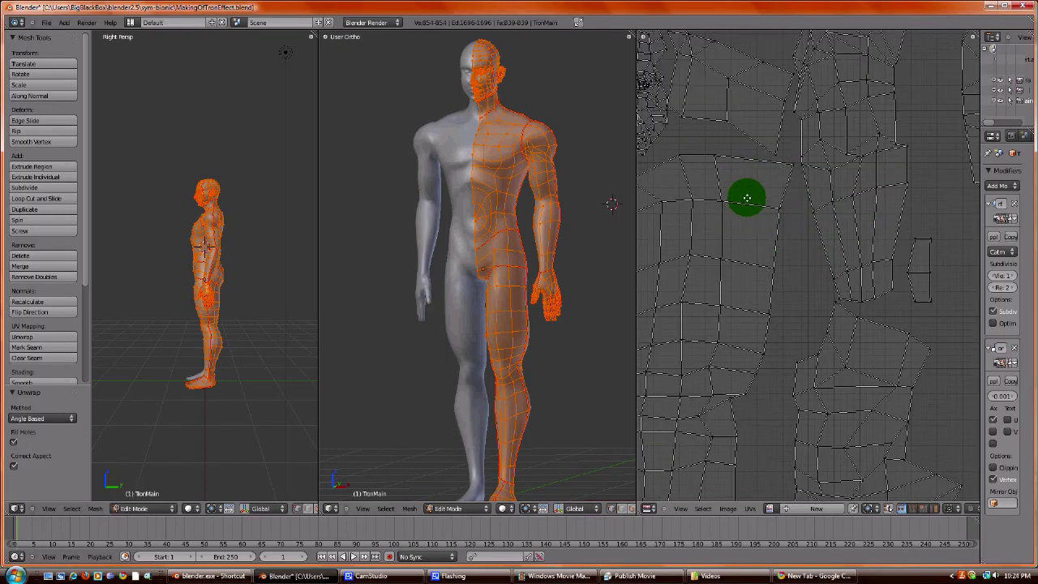
middle_click_drag(745, 197, 959, 389)
scroll(946, 364, "down", 5)
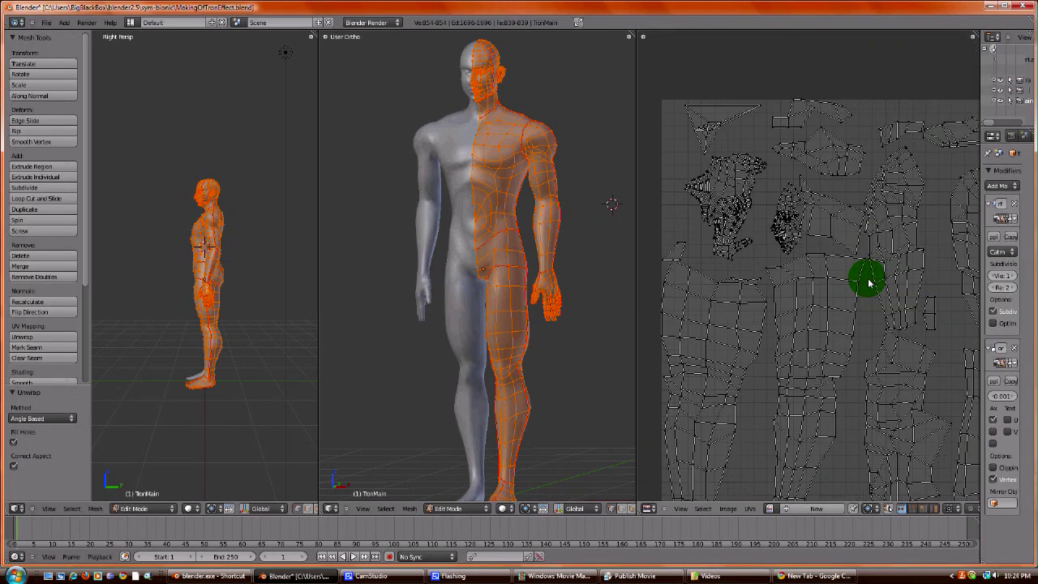
middle_click_drag(811, 325, 783, 287)
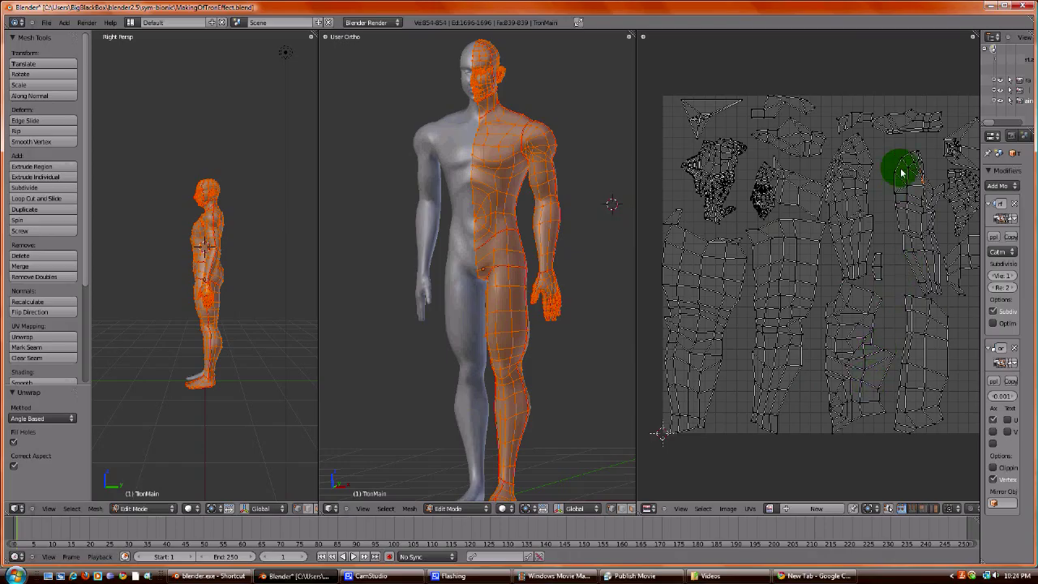
middle_click_drag(876, 255, 850, 299)
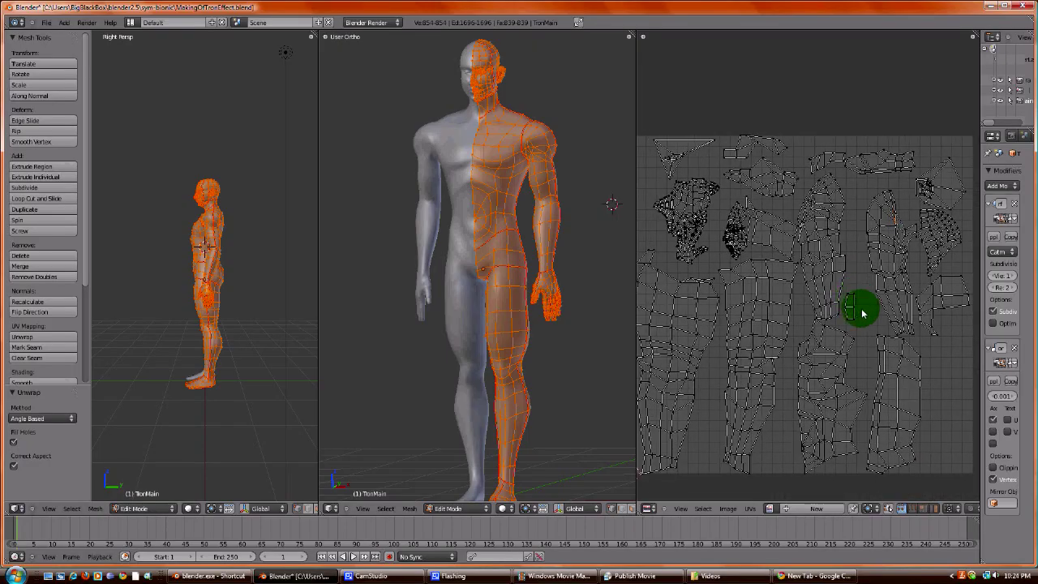
scroll(718, 234, "up", 3)
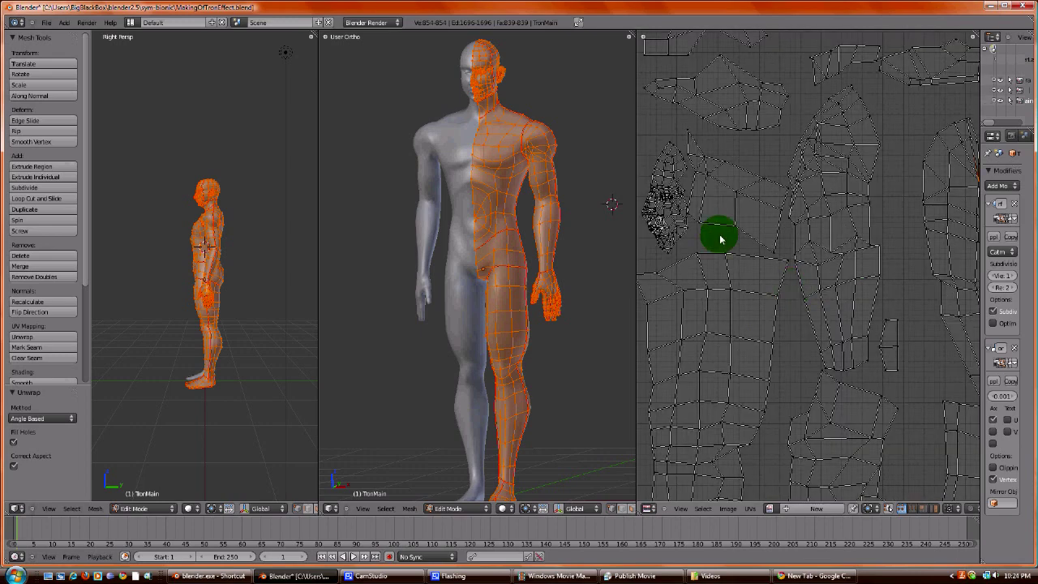
Select the row of overlapping UV vertices in the middle of the face island and move them down by about 0.006.
scroll(905, 314, "up", 3)
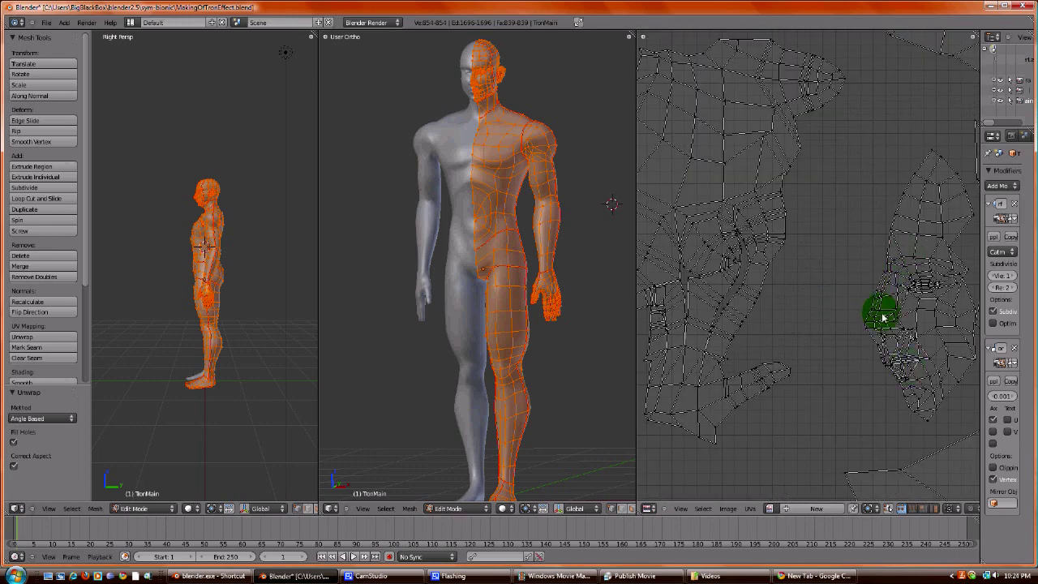
scroll(916, 349, "up", 4)
middle_click_drag(871, 310, 663, 187)
scroll(864, 340, "up", 2)
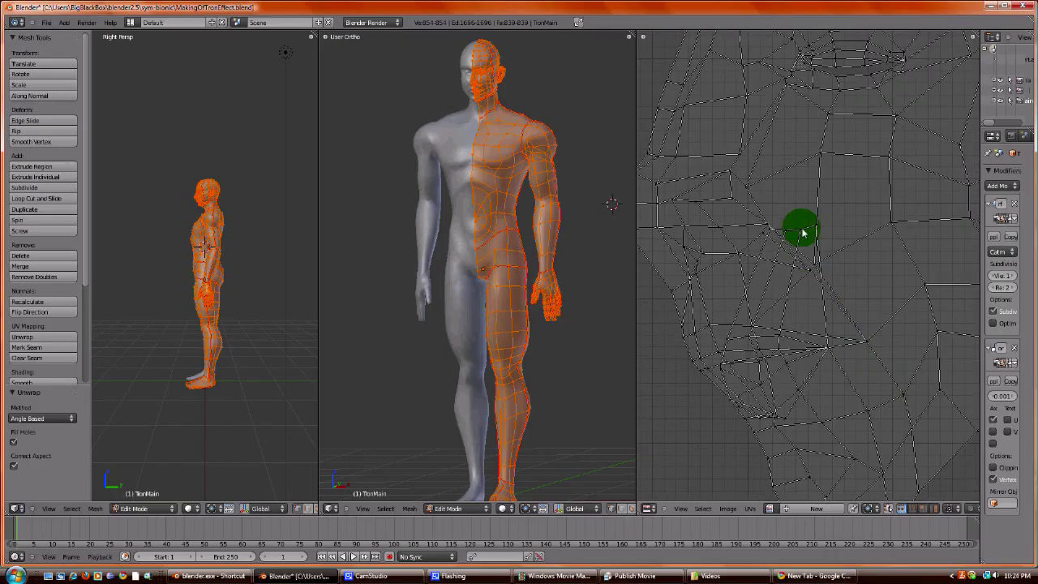
right_click(803, 234)
right_click(791, 235, "shift")
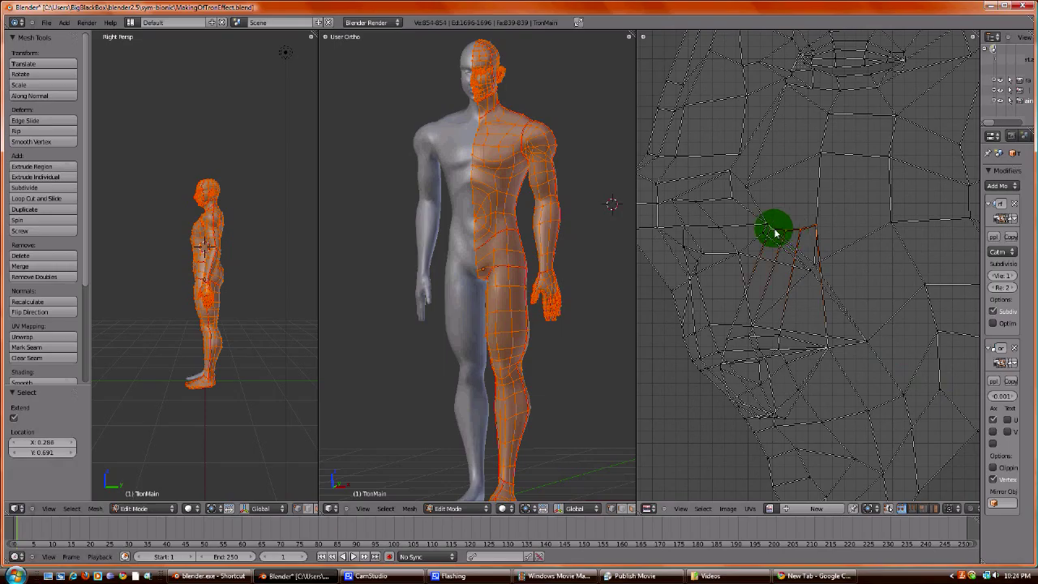
key("g")
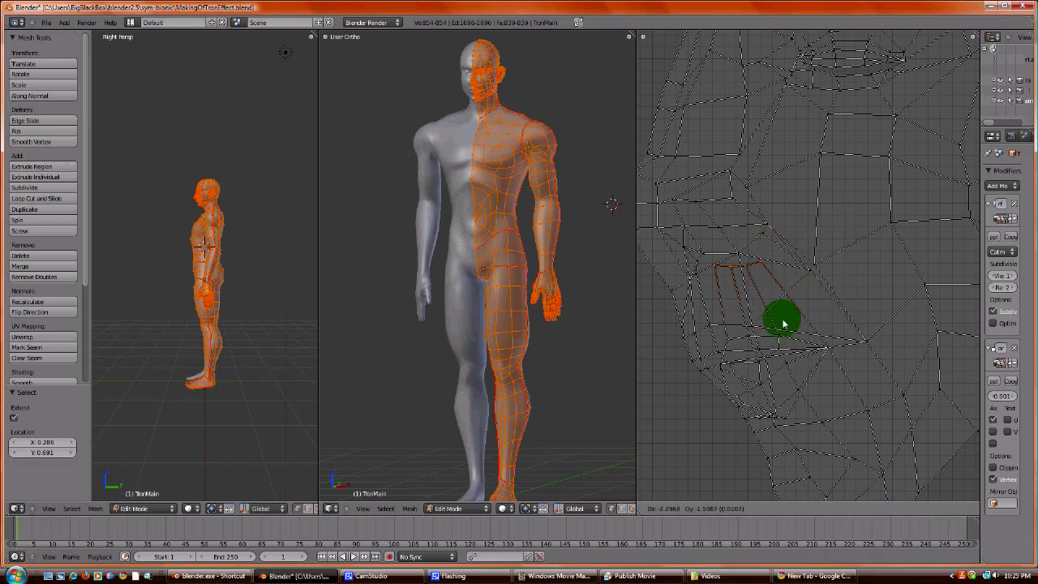
left_click(725, 284)
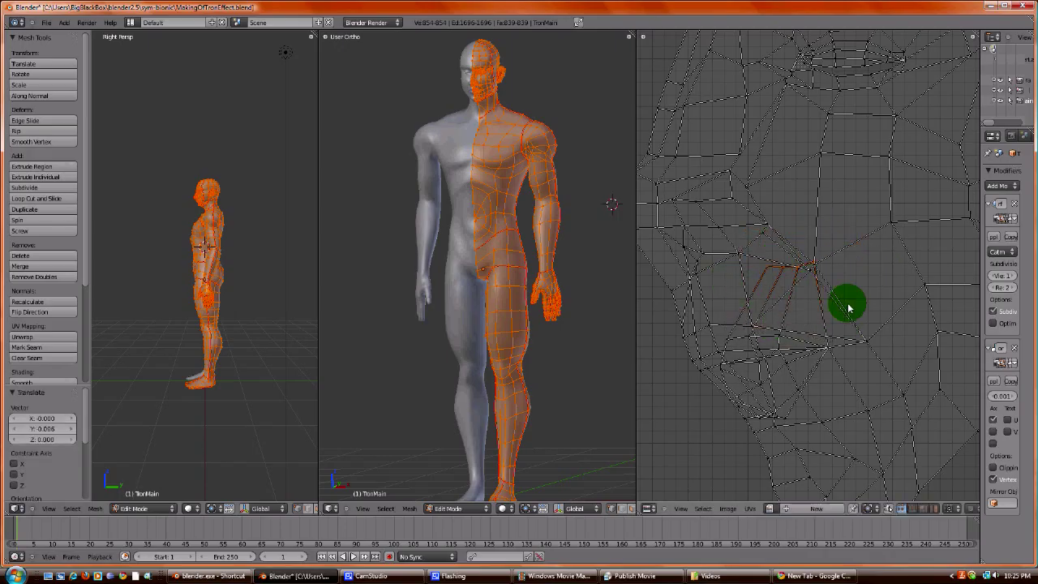
Examine the hand's UV island and compare it with the fingers on the model.
scroll(756, 299, "down", 4)
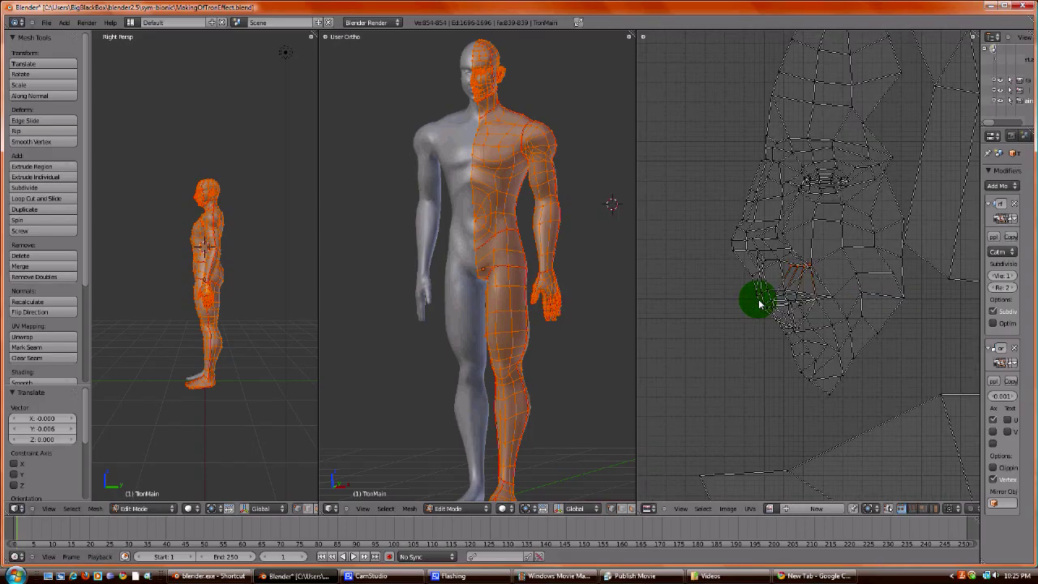
scroll(759, 304, "down", 3)
scroll(840, 270, "up", 5)
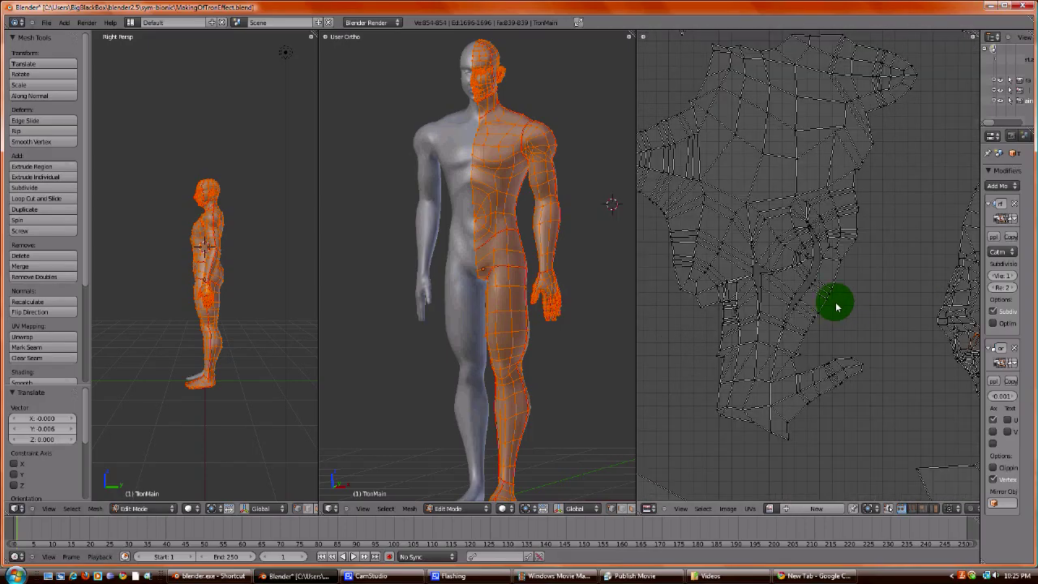
middle_click_drag(836, 307, 873, 303)
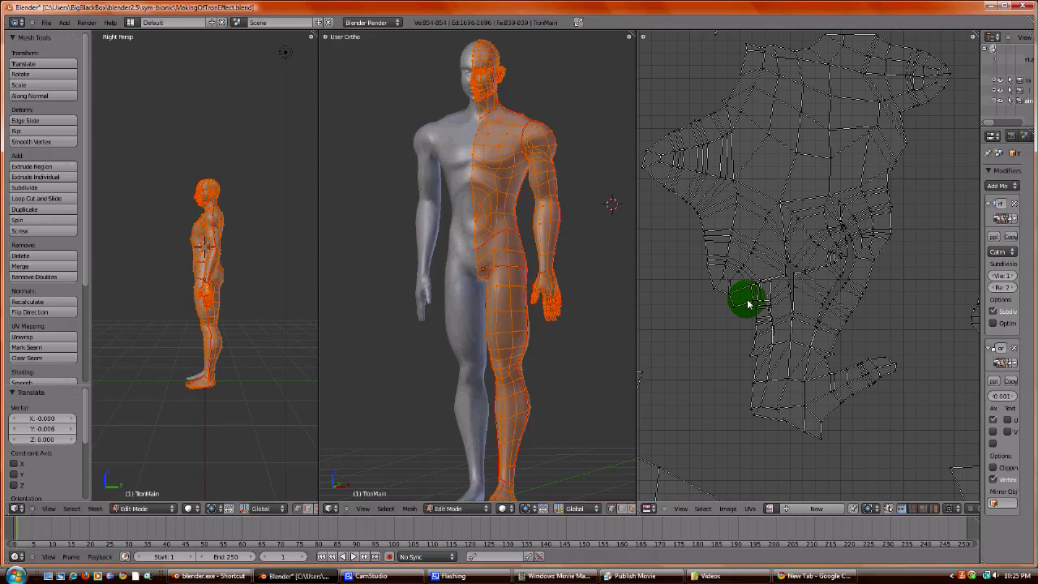
scroll(541, 321, "up", 7)
middle_click_drag(584, 317, 383, 171, "shift")
scroll(567, 307, "up", 4)
middle_click_drag(608, 340, 479, 225, "shift")
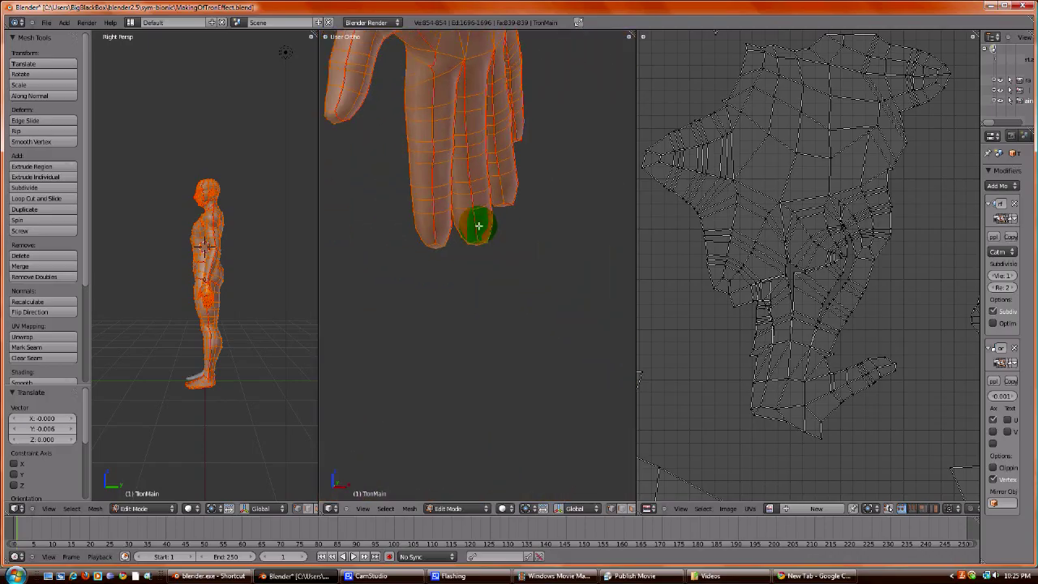
Mark the missing seam edges along the side of the index finger toward its tip.
right_click(462, 177)
key("KP_Decimal")
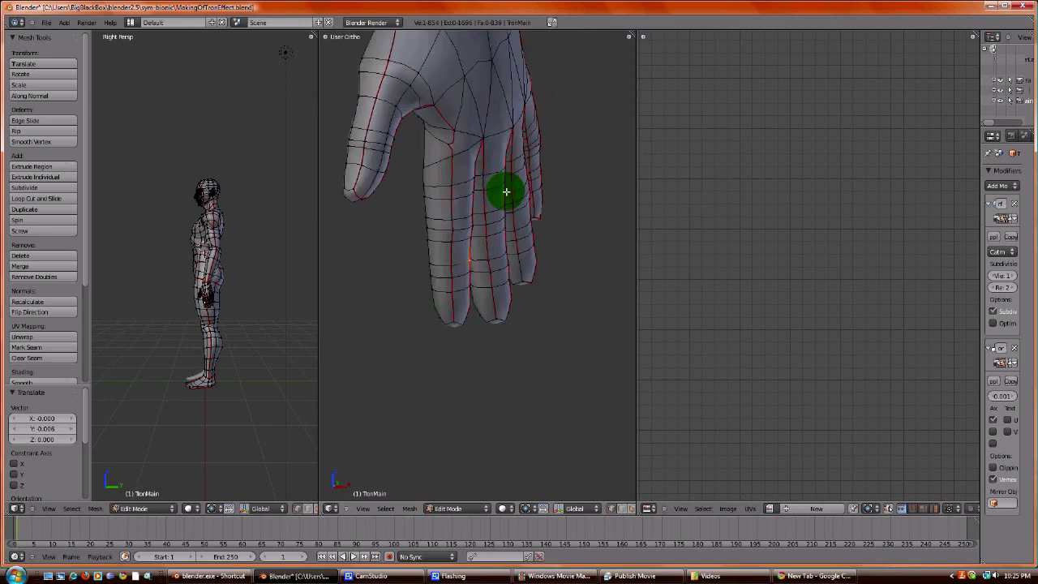
middle_click_drag(469, 246, 498, 287)
scroll(474, 251, "up", 4)
scroll(464, 246, "down", 4)
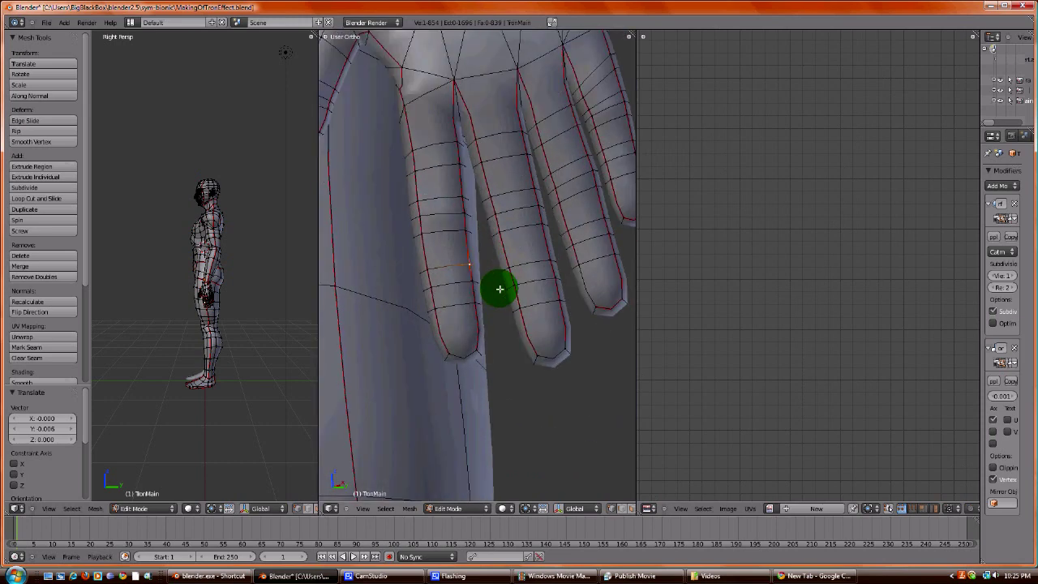
key("ctrl+e")
left_click(466, 352)
Mark the missing seam edges near the tips of the middle and ring fingers.
right_click(565, 344, "shift")
key("ctrl+e")
left_click(563, 345)
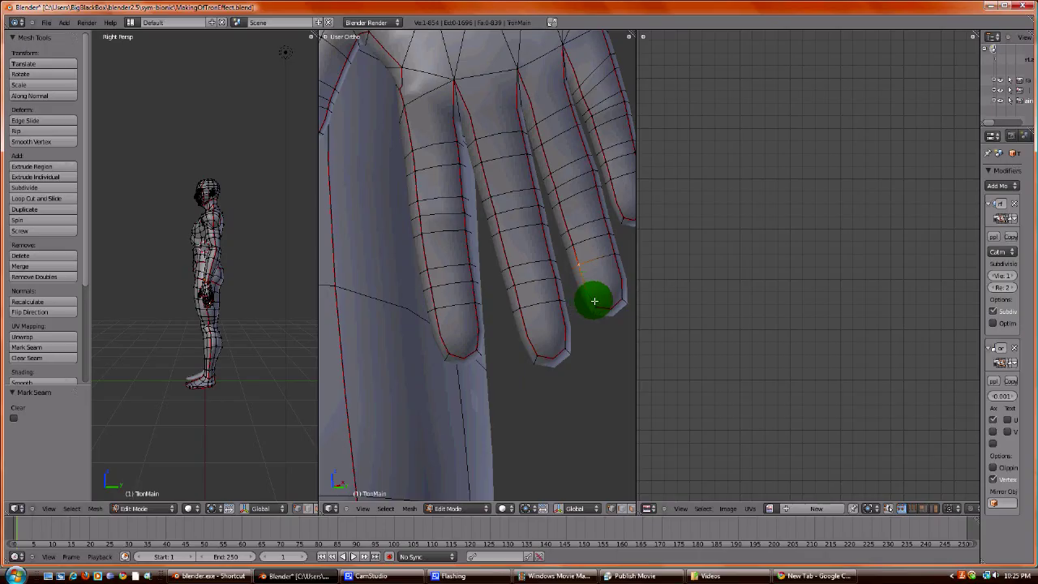
key("ctrl+e")
left_click(594, 300)
scroll(602, 266, "down", 3)
mouse_move(470, 239)
middle_mouse_down()
mouse_move(544, 173)
mouse_move(500, 146)
mouse_move(509, 63)
mouse_move(474, 74)
mouse_move(494, 186)
mouse_move(482, 233)
middle_mouse_up()
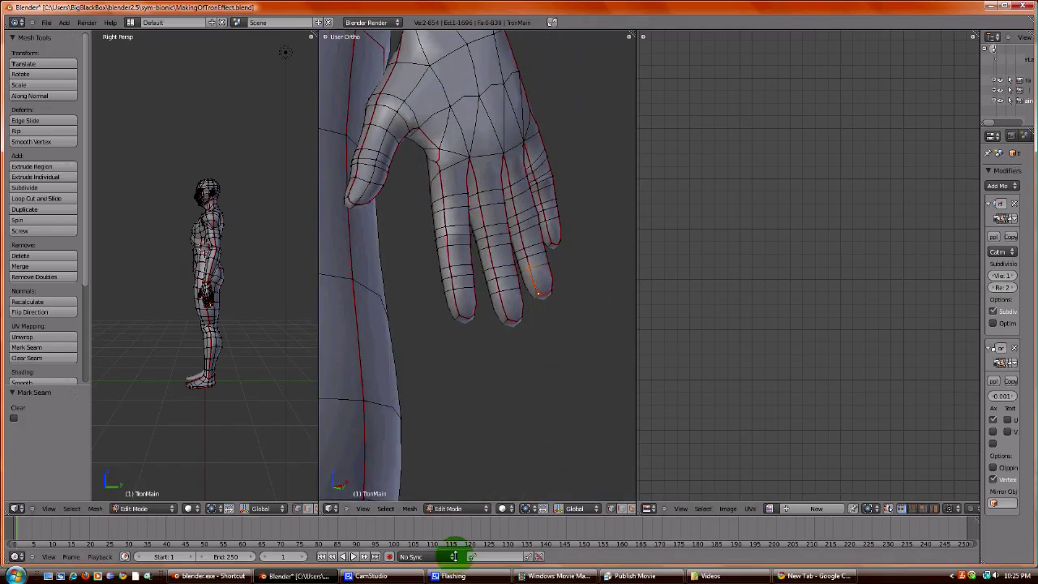
Select the whole body mesh and redo its UV layout with the Unwrap operation.
left_click(409, 508)
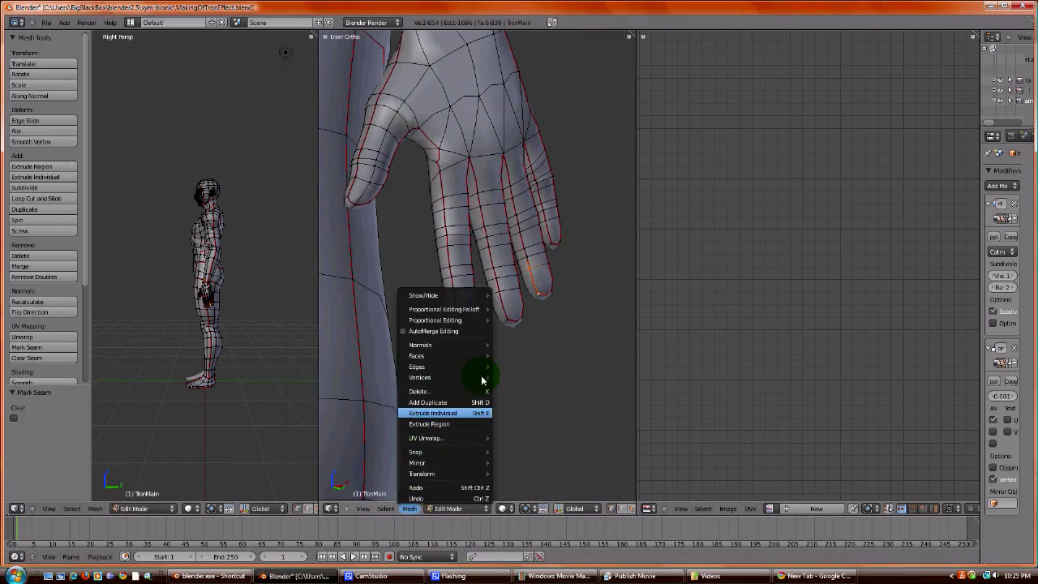
key("a")
key("a")
left_click(407, 507)
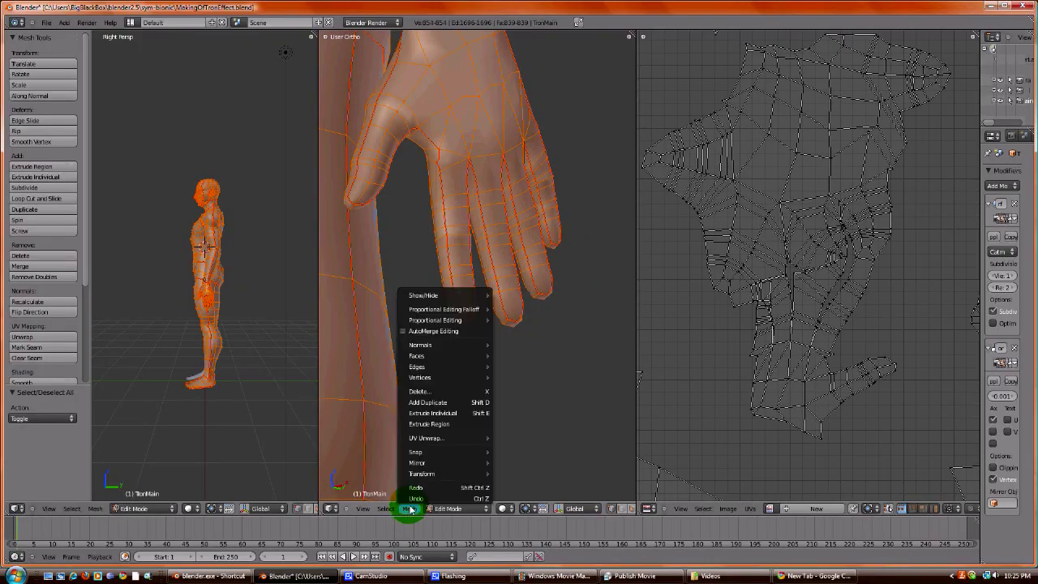
mouse_move(445, 441)
left_click(514, 433)
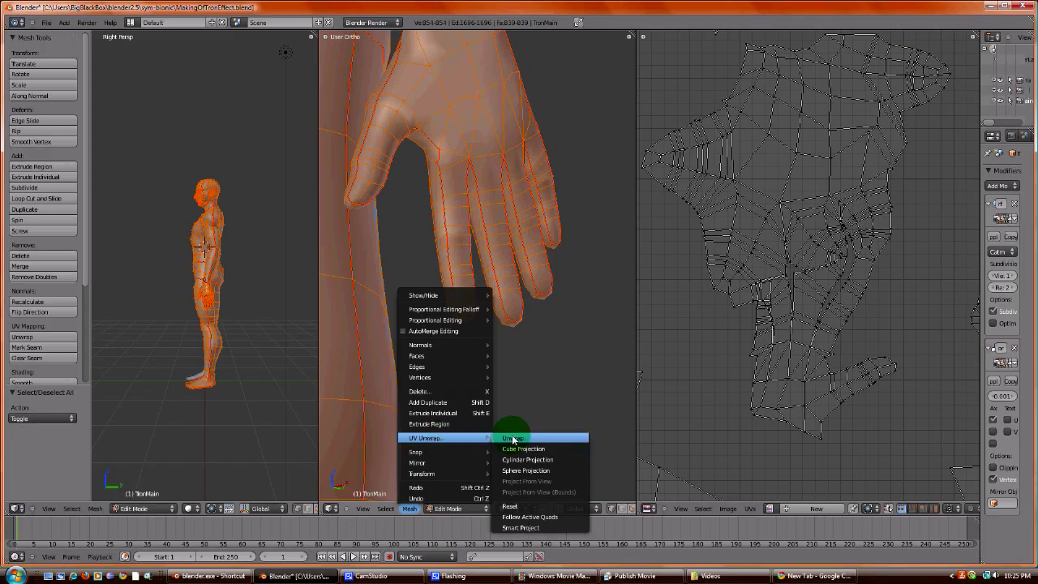
left_click(814, 339)
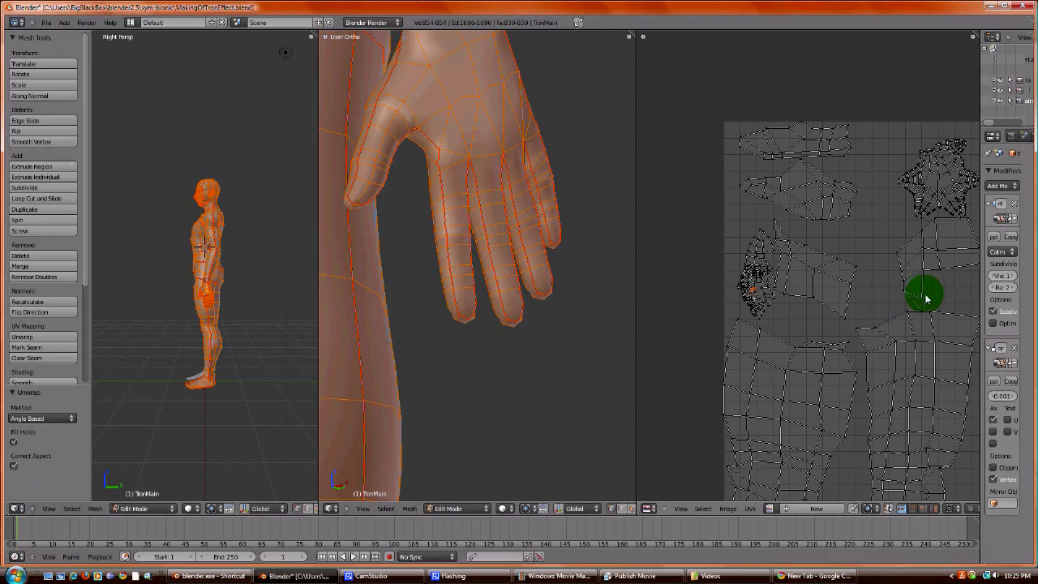
Examine the new UV layout, checking the hand islands against the fingers on the model.
scroll(840, 322, "down", 1)
middle_click_drag(839, 322, 660, 238)
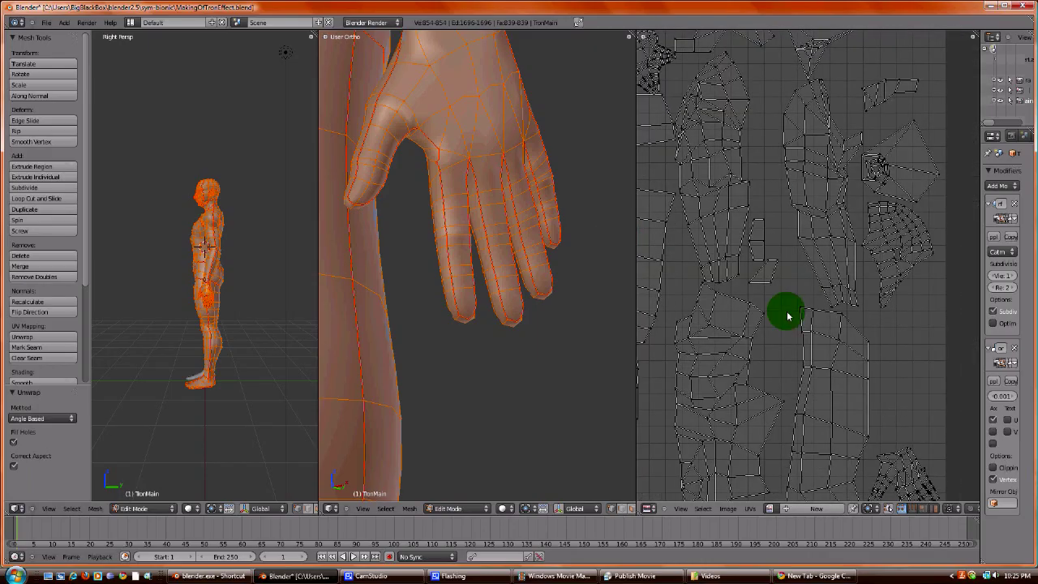
scroll(788, 234, "down", 3)
scroll(808, 306, "up", 5)
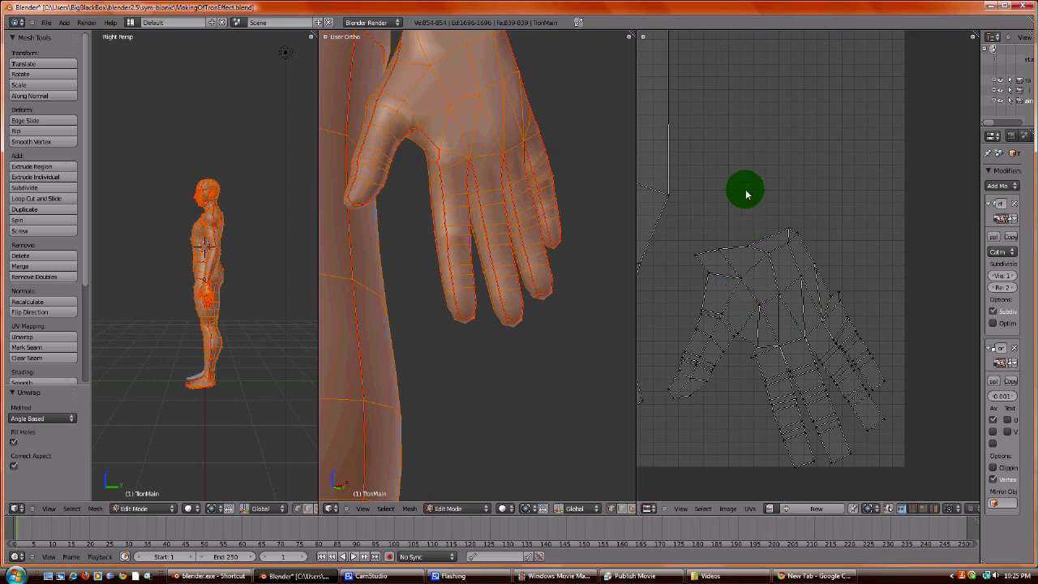
scroll(746, 191, "down", 5)
scroll(765, 283, "up", 7)
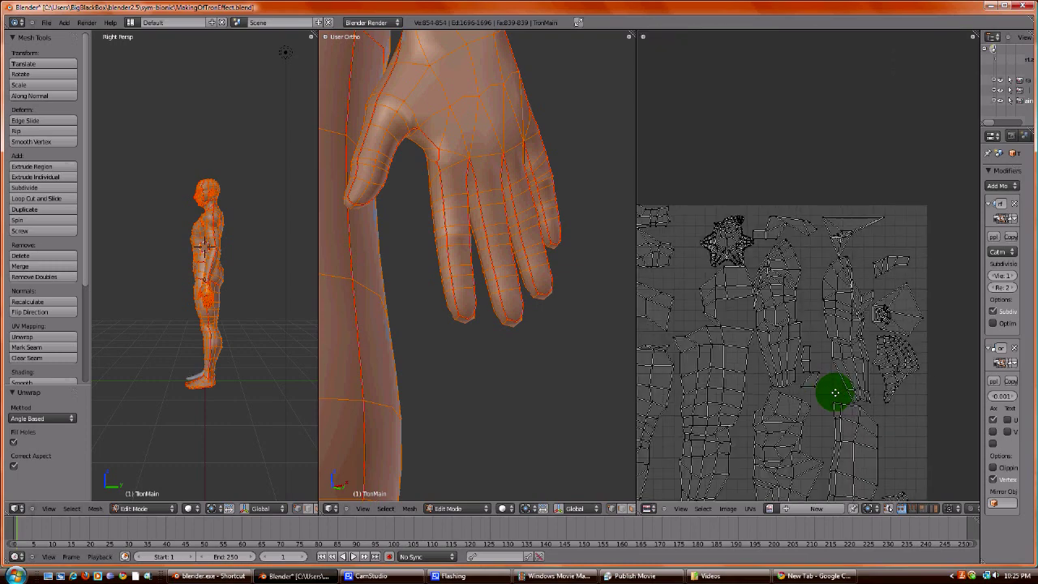
scroll(908, 332, "down", 4)
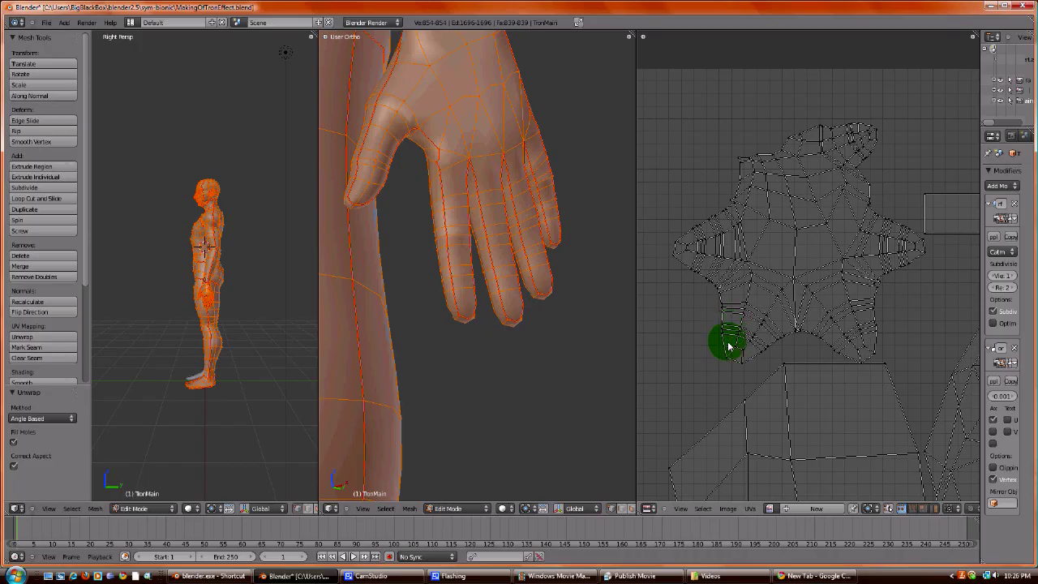
left_click(471, 219)
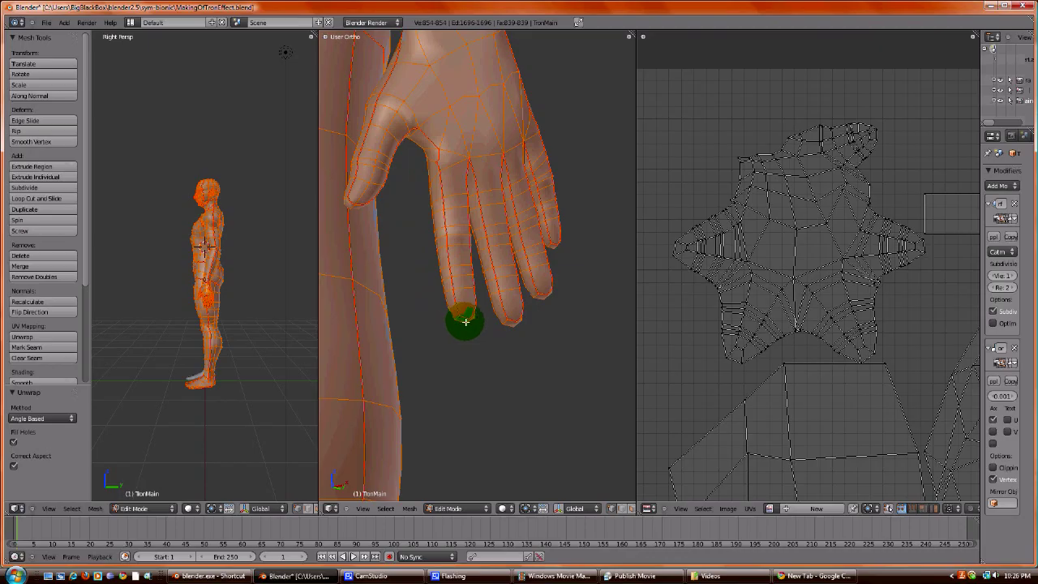
scroll(403, 235, "up", 5)
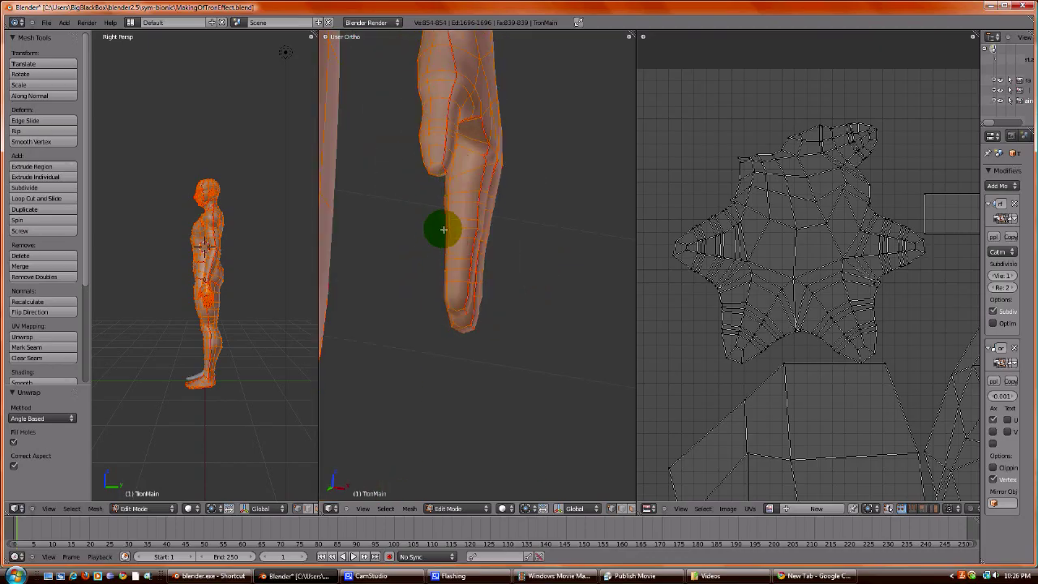
middle_click_drag(487, 222, 439, 382)
Deselect the mesh, select the loop of edges around the nostril opening and mark it as a seam.
scroll(397, 245, "down", 6)
scroll(475, 268, "up", 8)
scroll(439, 382, "up", 3)
middle_click_drag(429, 329, 540, 300)
scroll(506, 312, "up", 3)
scroll(502, 304, "down", 2)
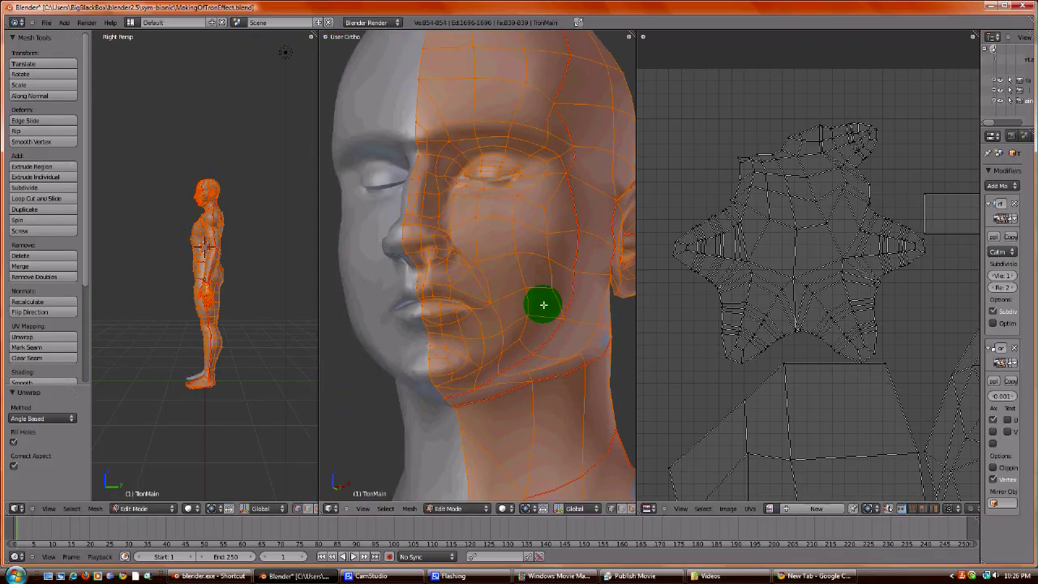
scroll(544, 306, "up", 2)
scroll(468, 254, "up", 2)
key("a")
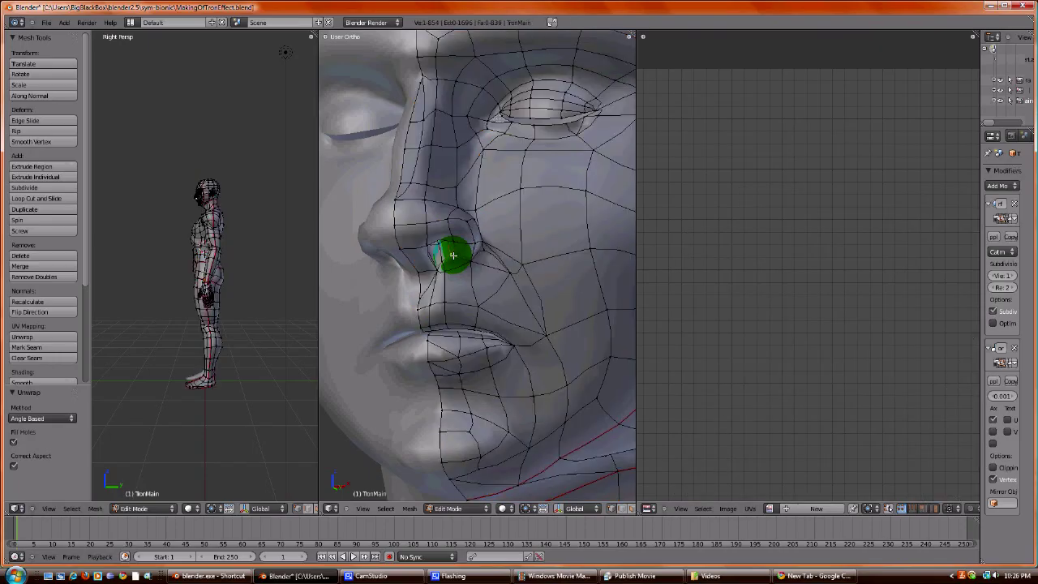
scroll(453, 256, "up", 4)
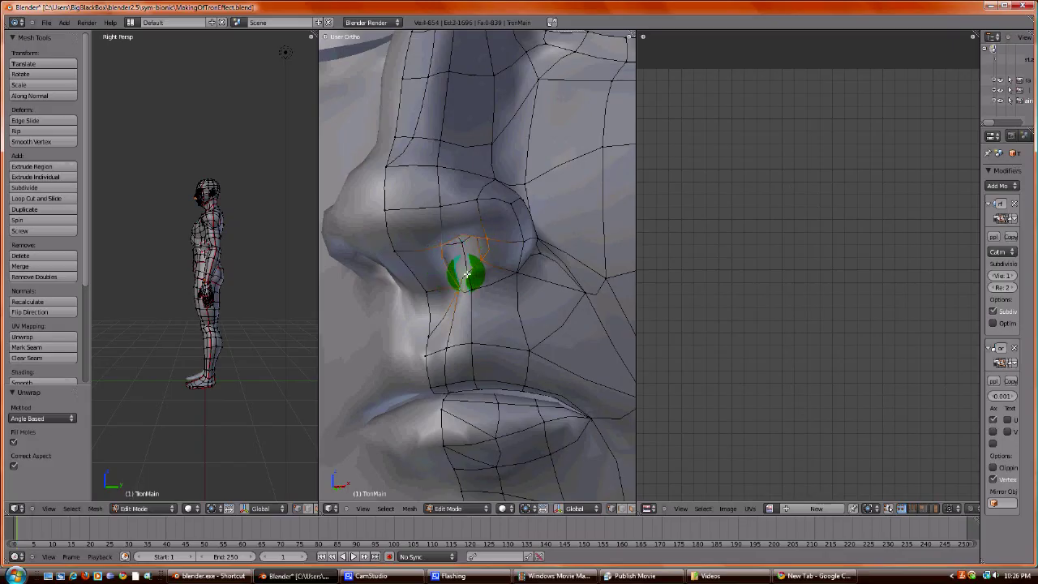
middle_click_drag(484, 313, 461, 266)
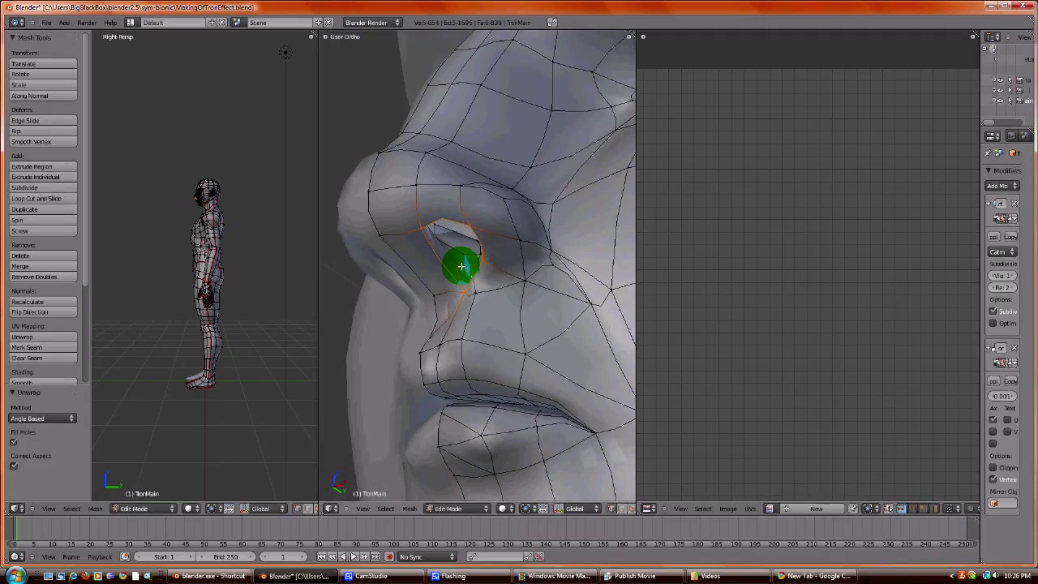
key("shift+d")
key("Escape")
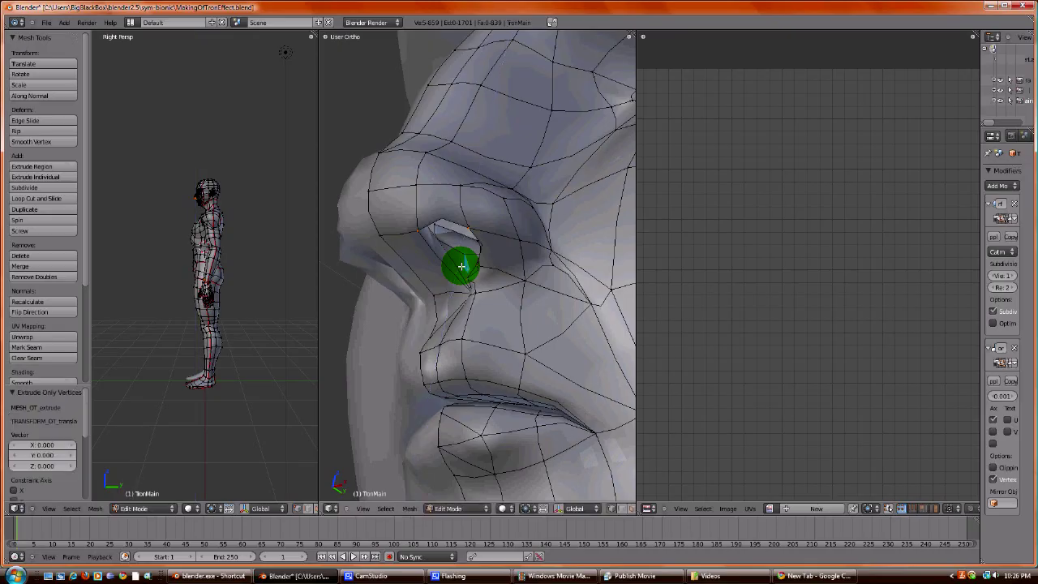
key("ctrl+z")
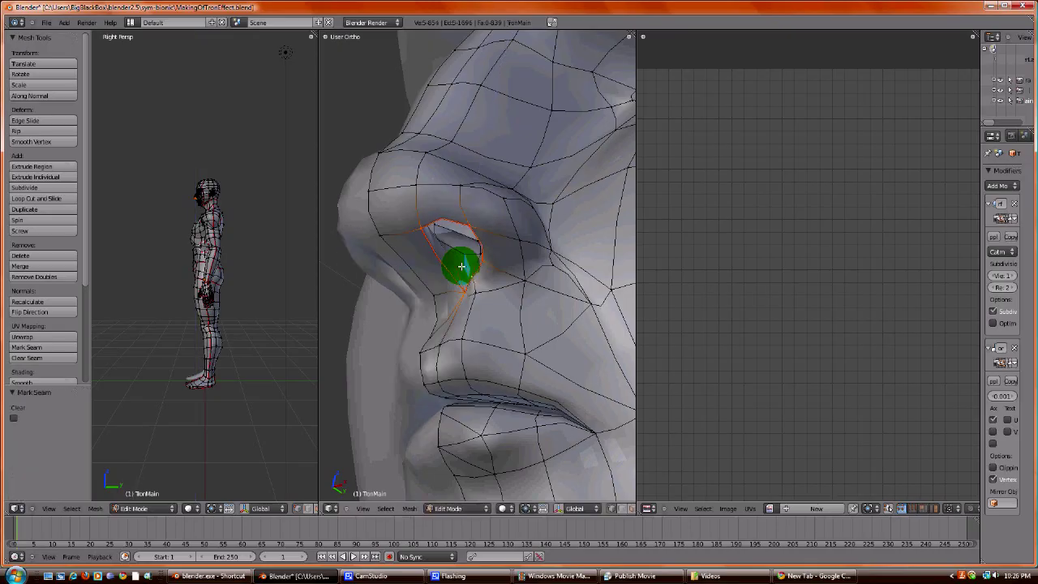
Switch the model view to wireframe and mark a seam along the inner edges of the upper and lower lips.
mouse_move(456, 296)
middle_mouse_down()
mouse_move(484, 313)
mouse_move(478, 364)
mouse_move(475, 353)
mouse_move(443, 393)
middle_mouse_up()
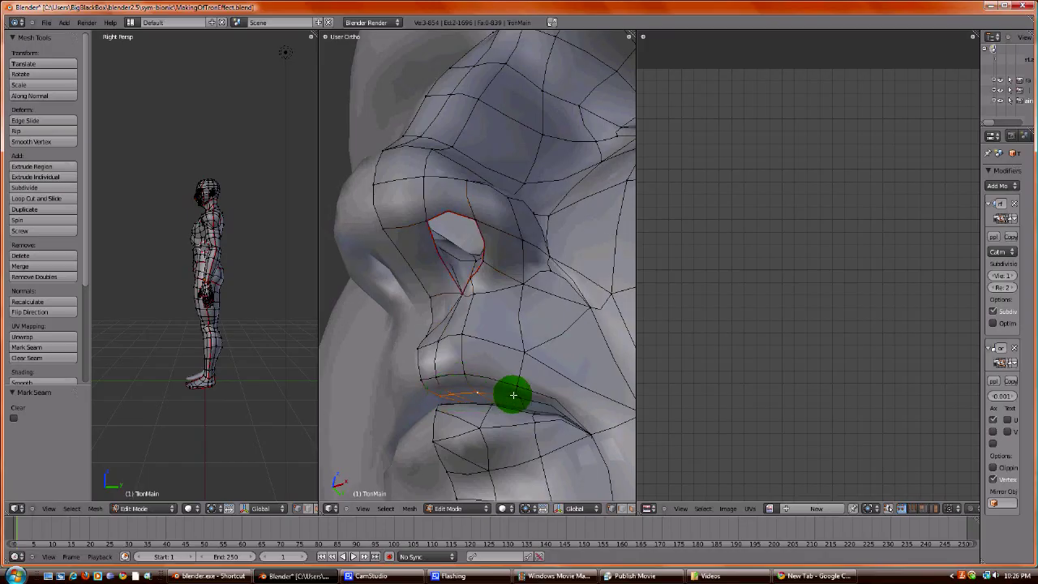
middle_click_drag(554, 389, 522, 447)
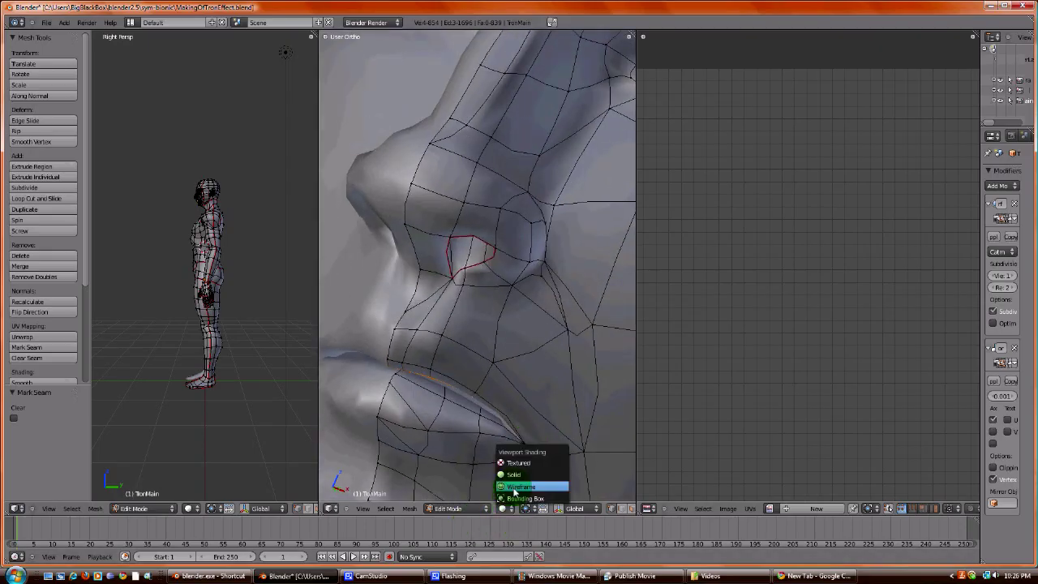
left_click(519, 485)
middle_click_drag(530, 422, 529, 328)
middle_click_drag(434, 337, 559, 331)
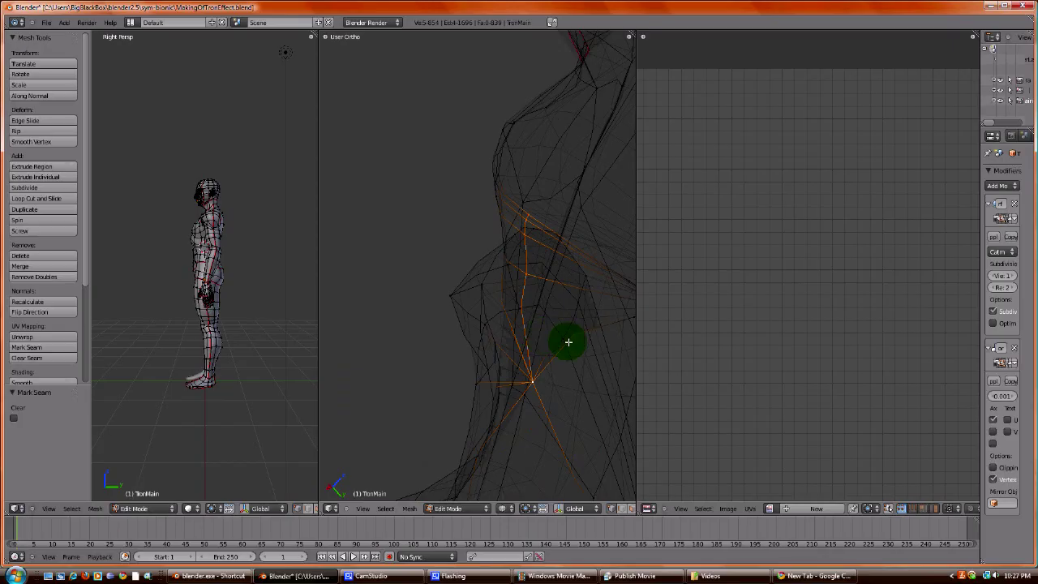
middle_click_drag(590, 386, 552, 292)
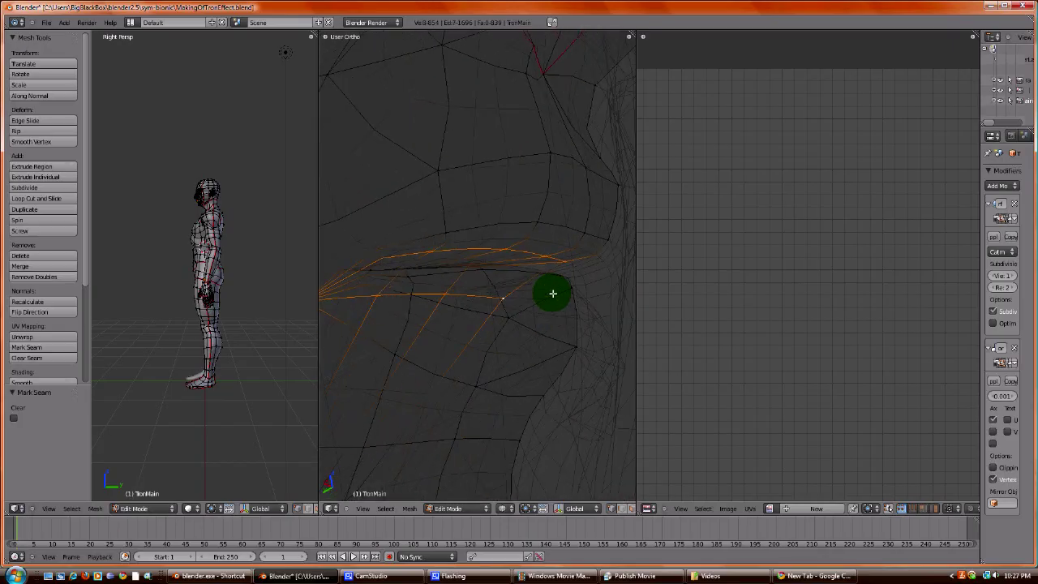
middle_click_drag(552, 292, 478, 324)
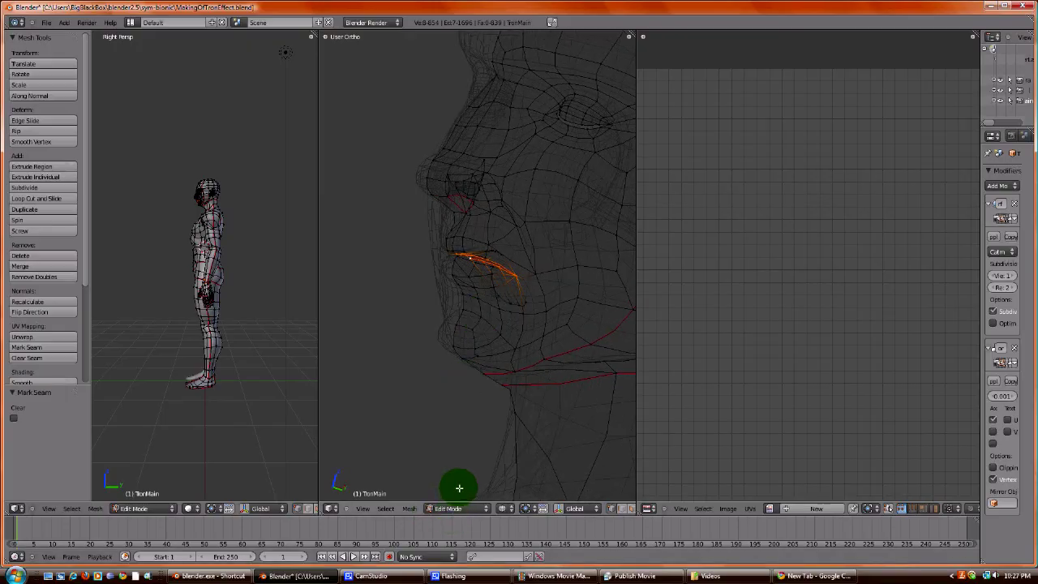
Select the whole body mesh and redo its UV layout with the Unwrap operation to apply the new lip seam.
key("a")
scroll(517, 384, "down", 5)
middle_click_drag(444, 376, 489, 387)
scroll(468, 413, "down", 2)
scroll(492, 385, "down", 3)
key("a")
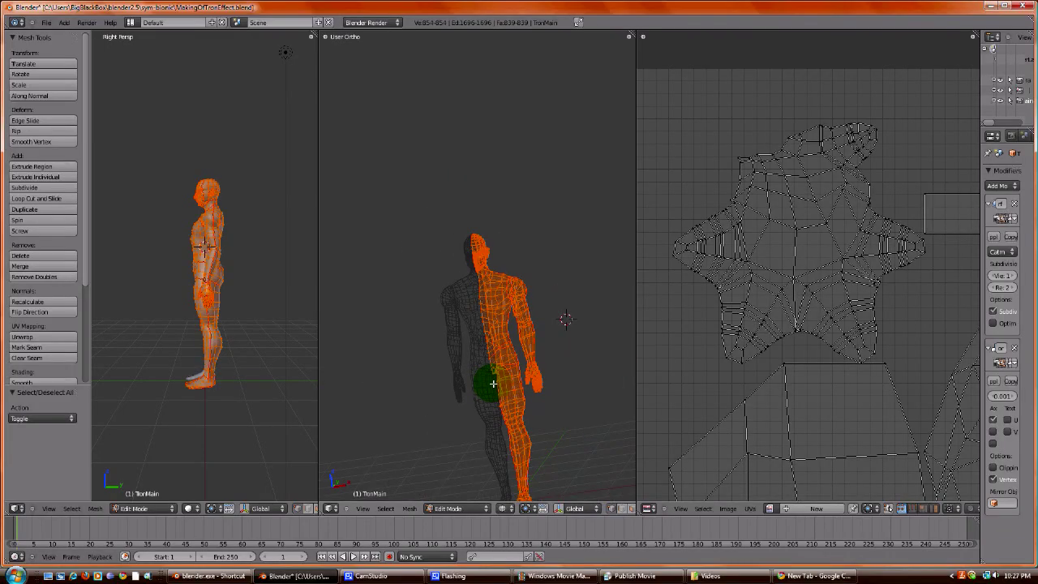
left_click(410, 509)
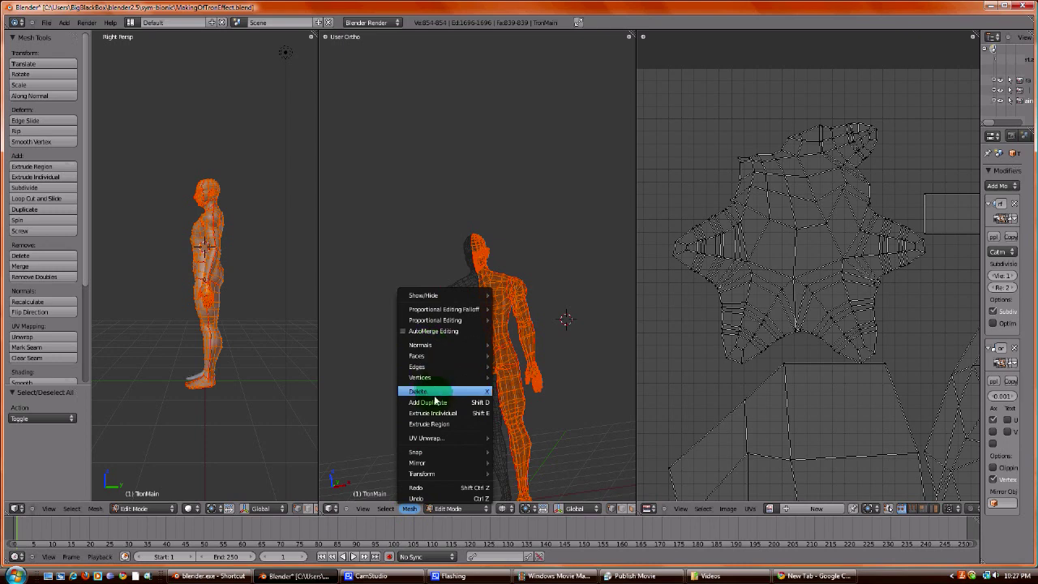
mouse_move(442, 438)
left_click(515, 438)
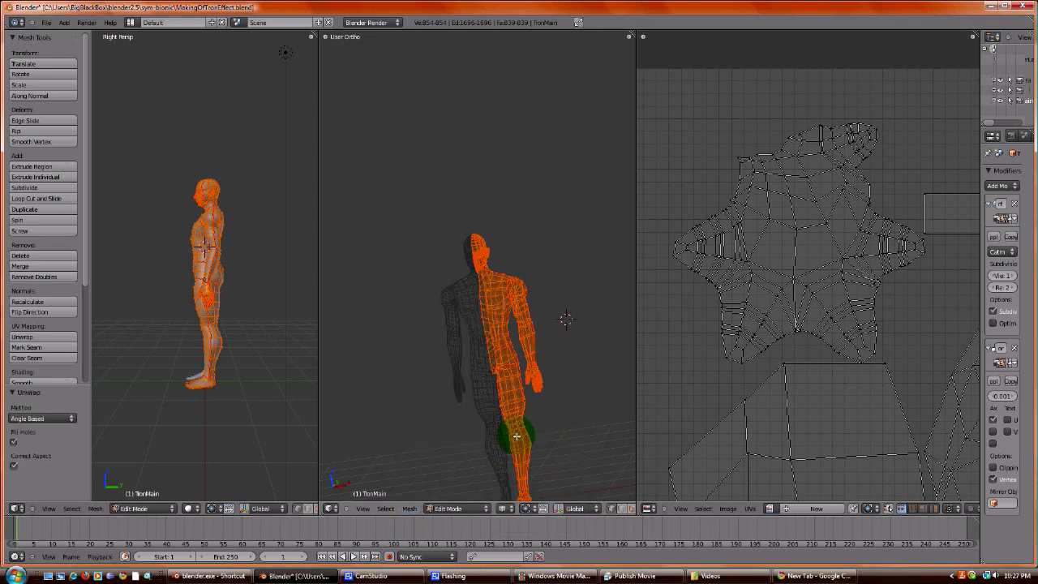
Find the mouth in the face's UV island and move three crowded vertices around the lower lip slightly apart.
scroll(770, 344, "down", 3)
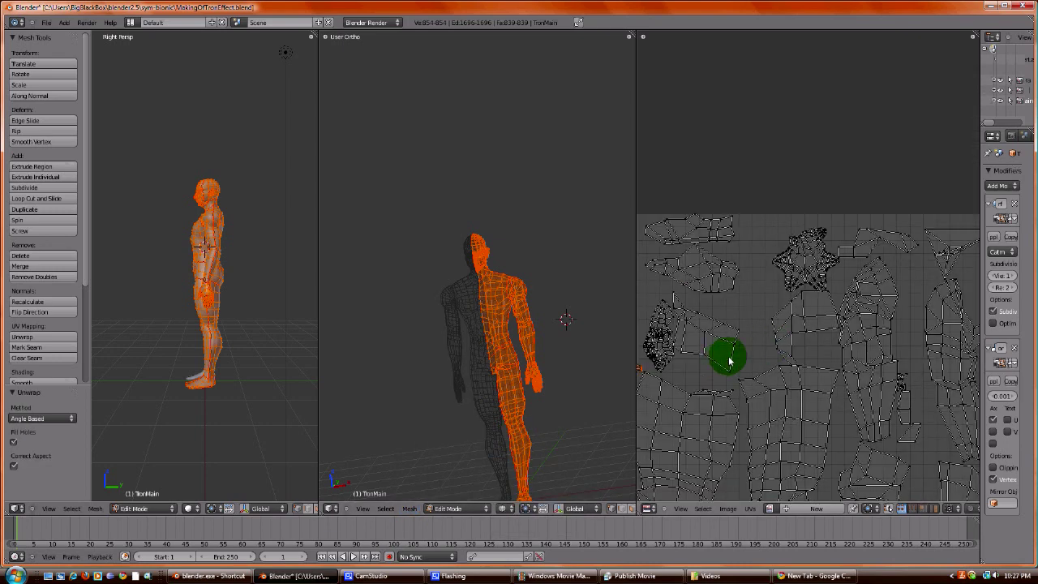
scroll(785, 343, "up", 4)
scroll(708, 409, "up", 6)
middle_click_drag(688, 434, 1033, 315)
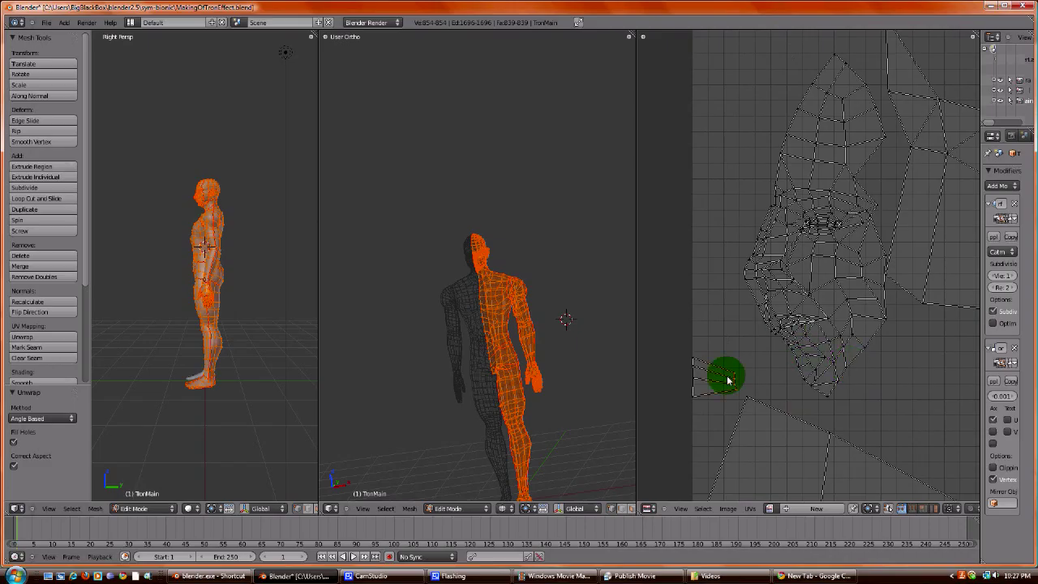
scroll(799, 364, "up", 3)
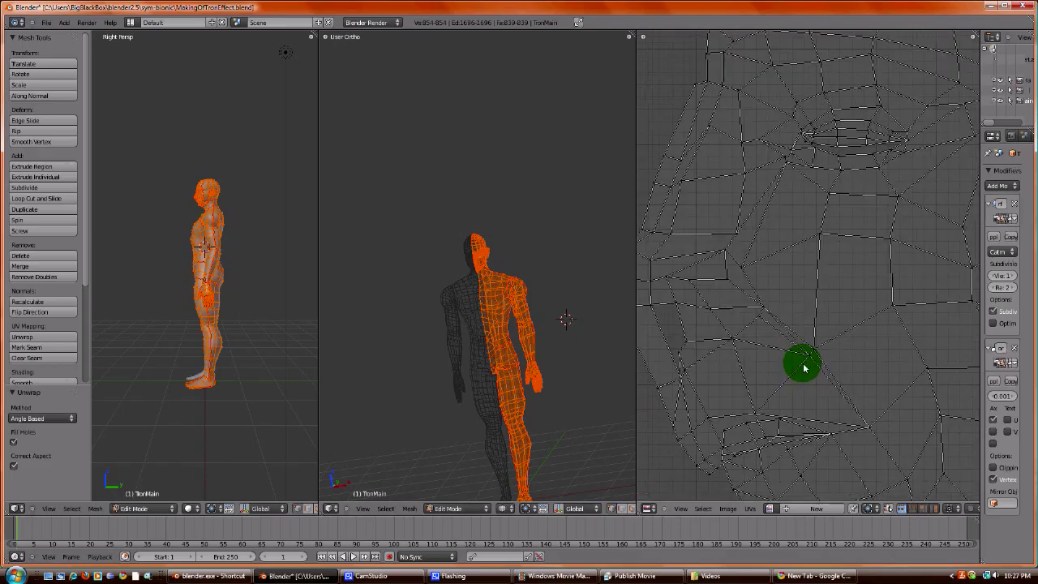
scroll(801, 395, "up", 1)
middle_click_drag(799, 401, 764, 321)
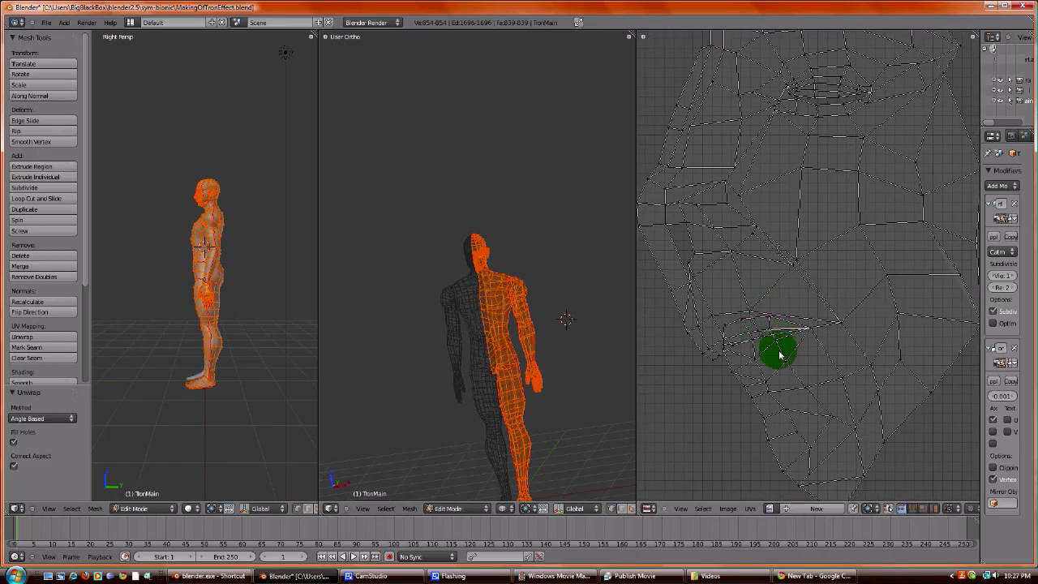
right_click(775, 343)
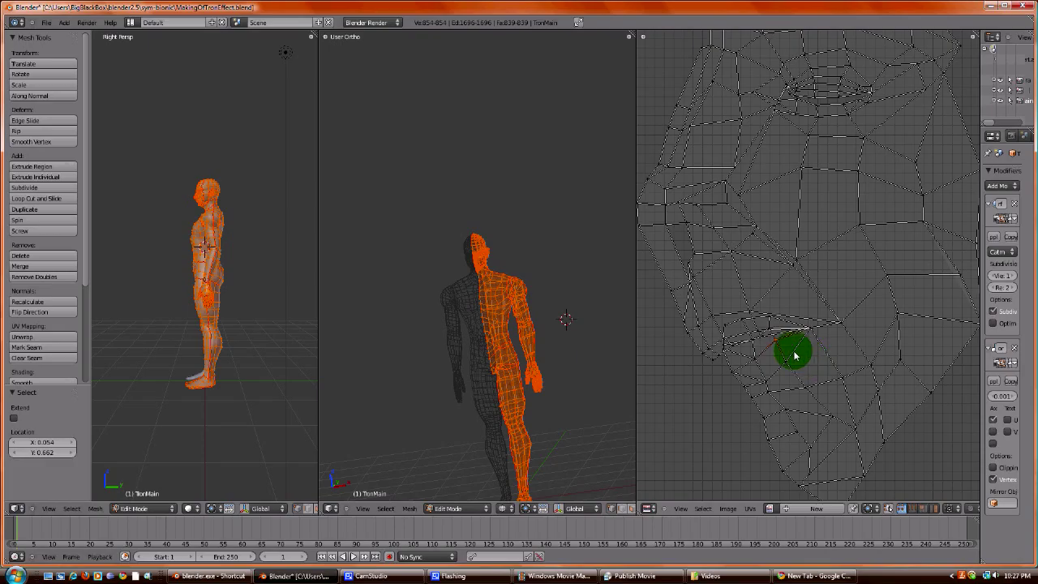
key("g")
left_click(795, 373)
right_click(756, 362)
key("g")
left_click(758, 372)
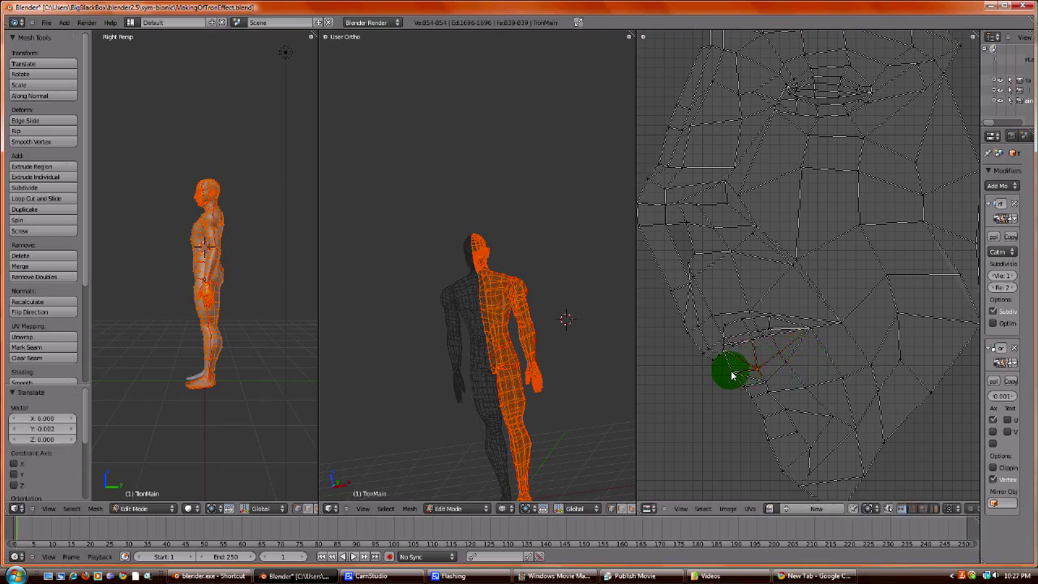
right_click(731, 374)
key("g")
left_click(742, 370)
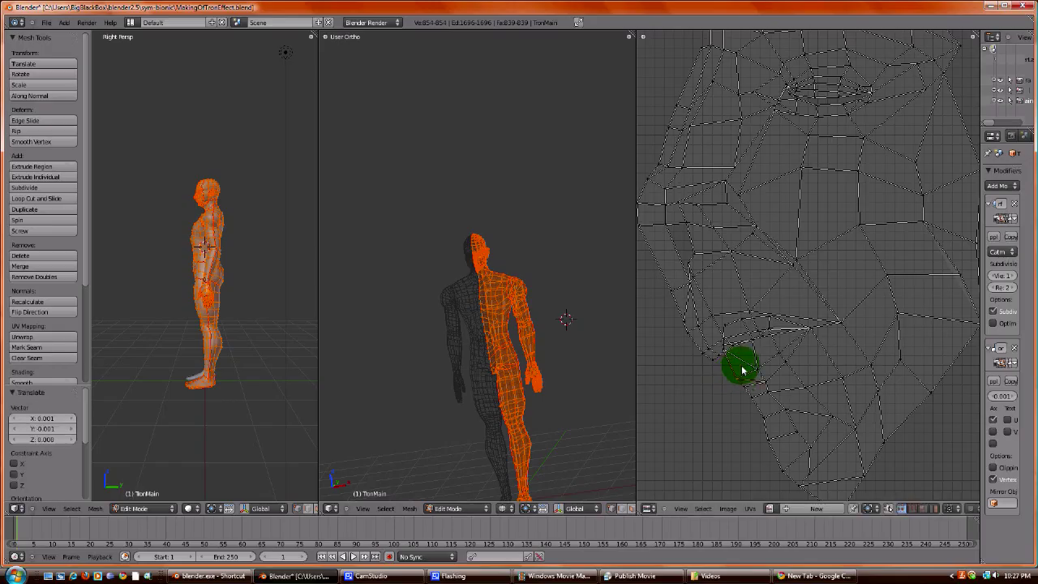
Move two inner lower-lip UV vertices downward to separate them from the upper-lip edge.
right_click(744, 322)
scroll(754, 368, "up", 5)
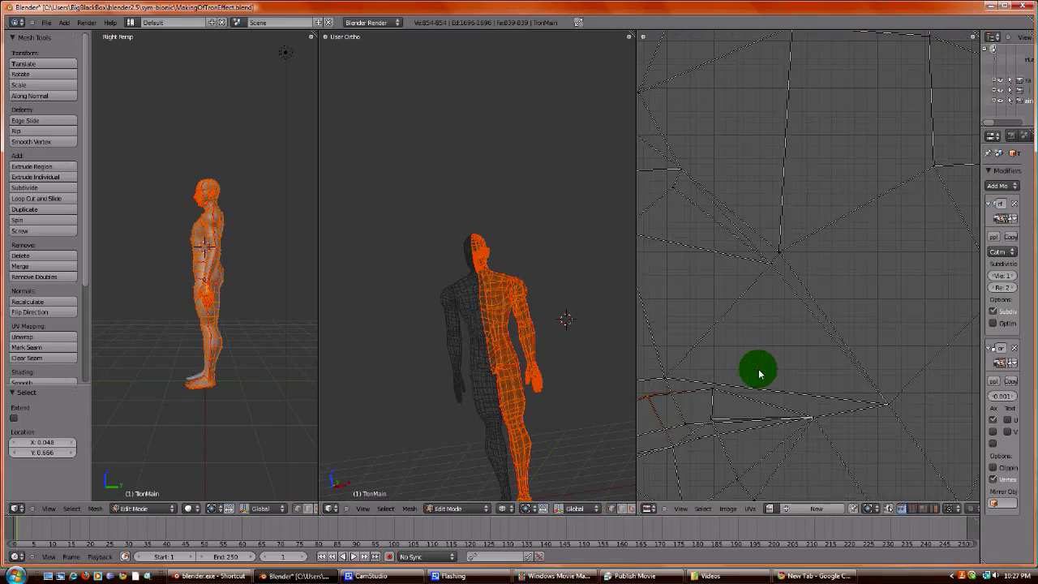
key("g")
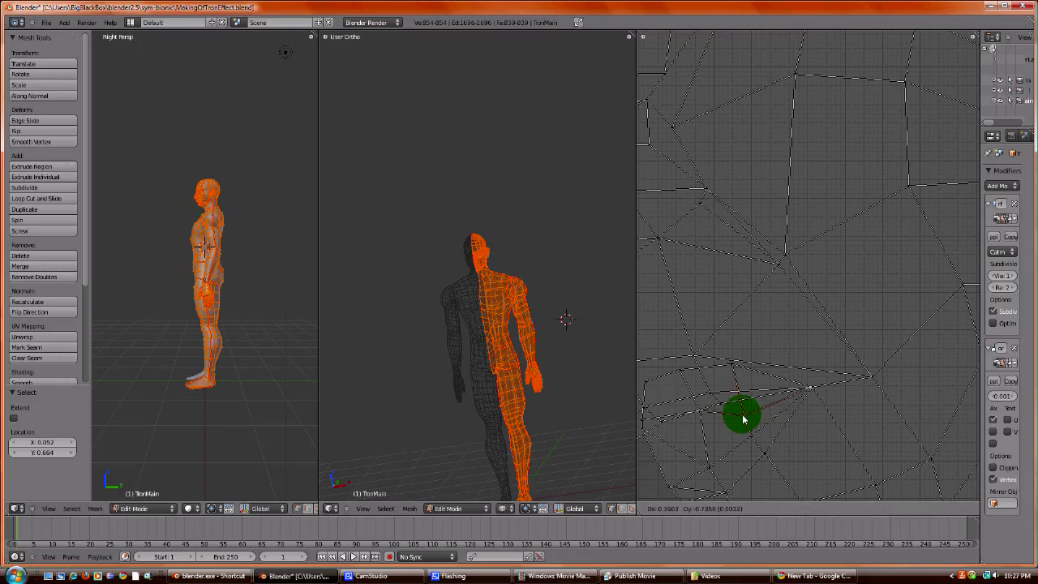
left_click(702, 417)
key("g")
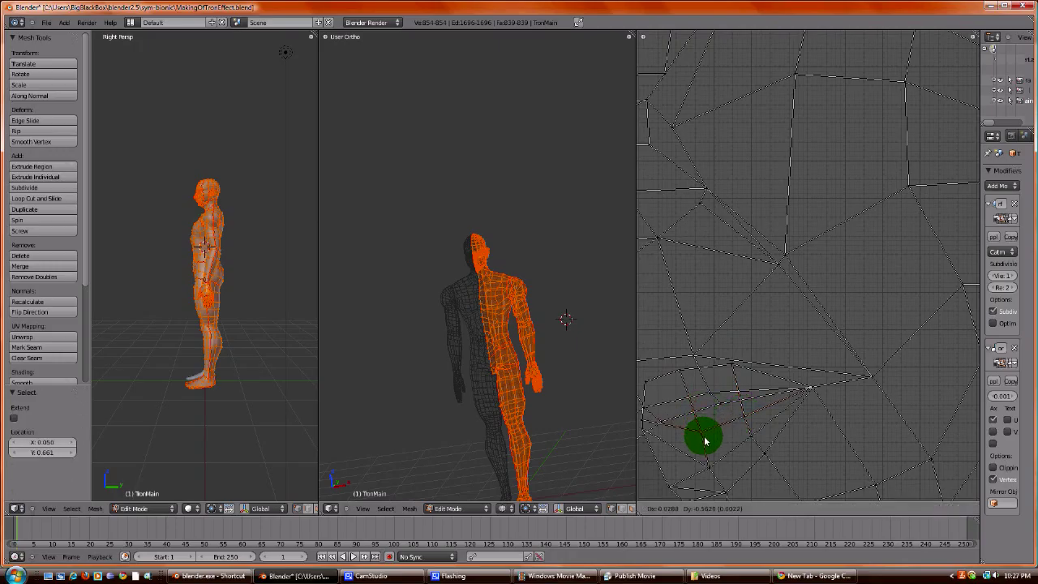
left_click(698, 443)
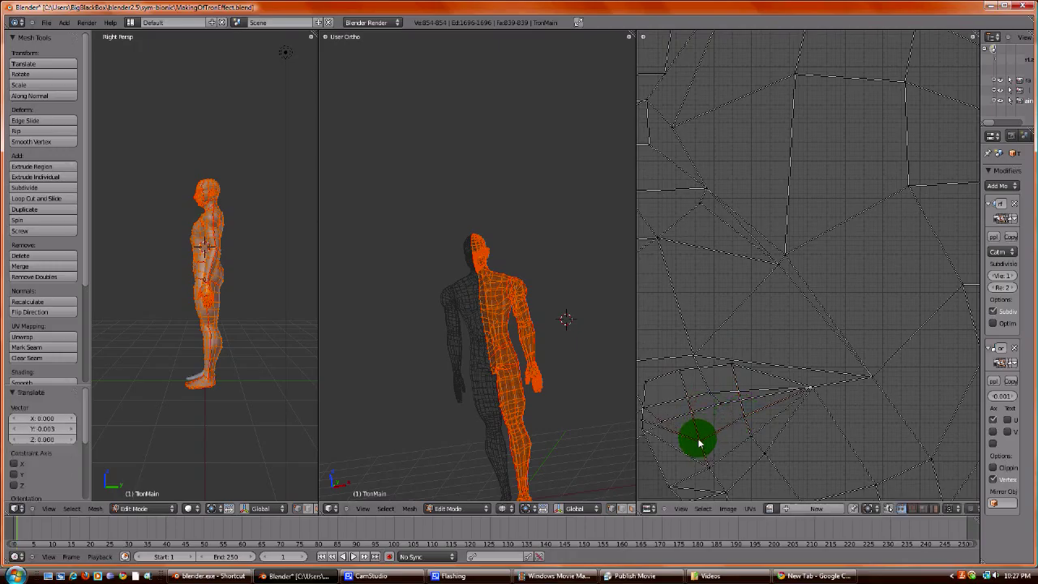
Lower the two UV vertices at the front end of the lower lip, next to the face's centre line.
right_click(644, 427)
key("g")
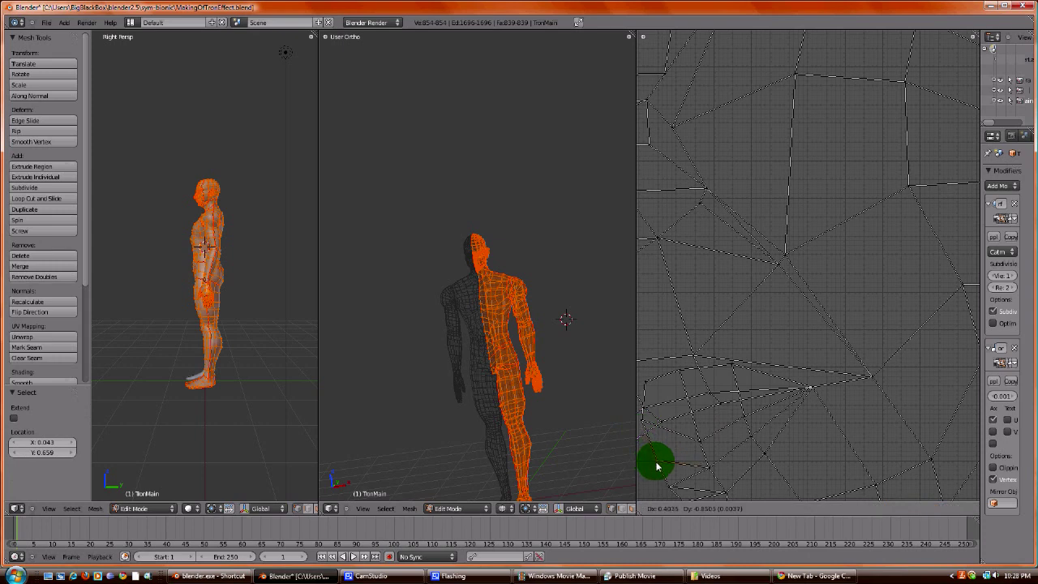
left_click(649, 441)
right_click(641, 423)
key("g")
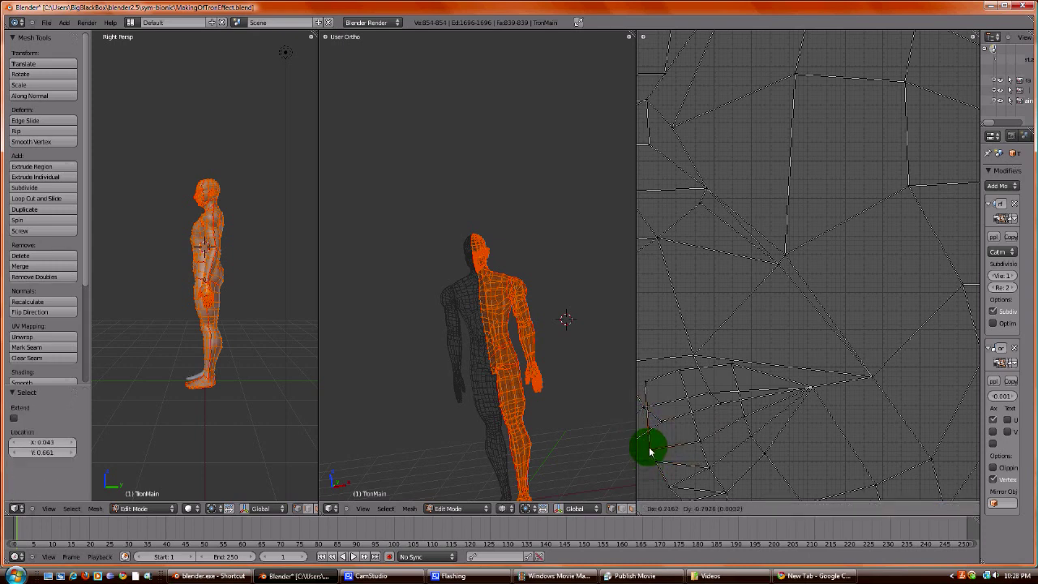
left_click(648, 446)
Pull the three lower-lip UV vertices that overlap the upper lip down below the mouth opening.
right_click(679, 372)
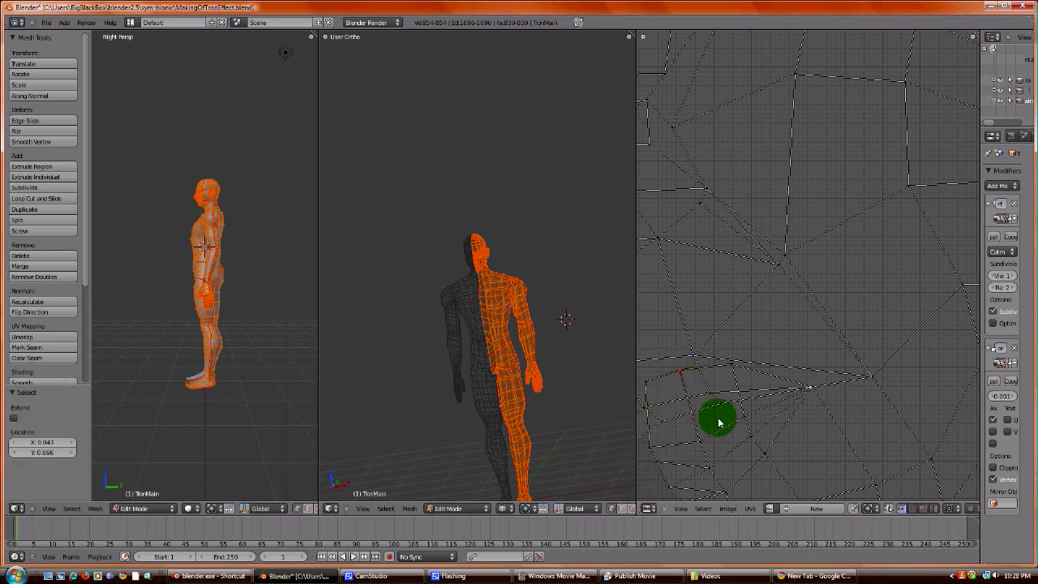
key("g")
left_click(732, 393)
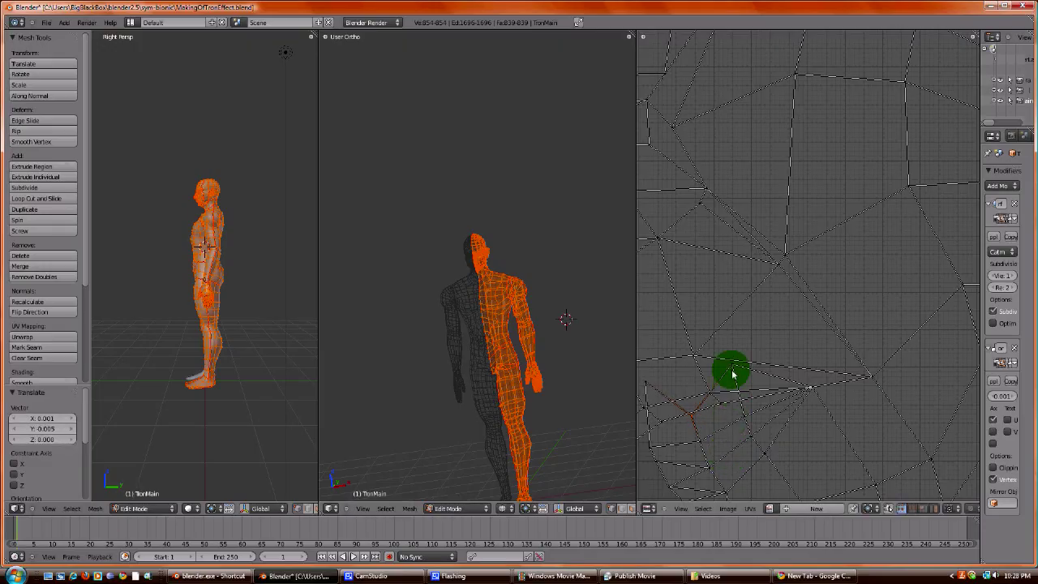
right_click(733, 368)
key("g")
left_click(742, 407)
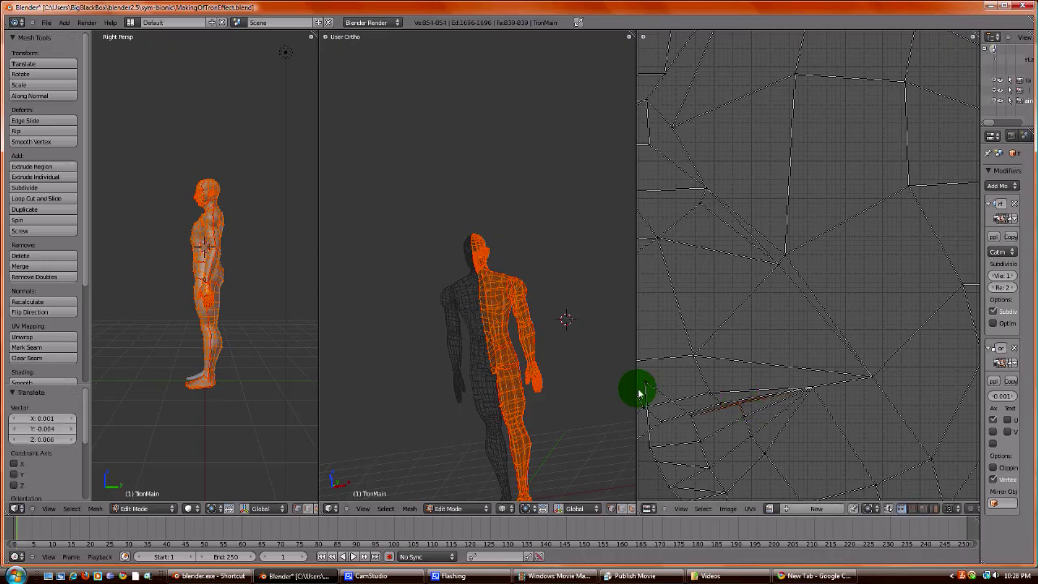
right_click(647, 384)
key("g")
left_click(649, 438)
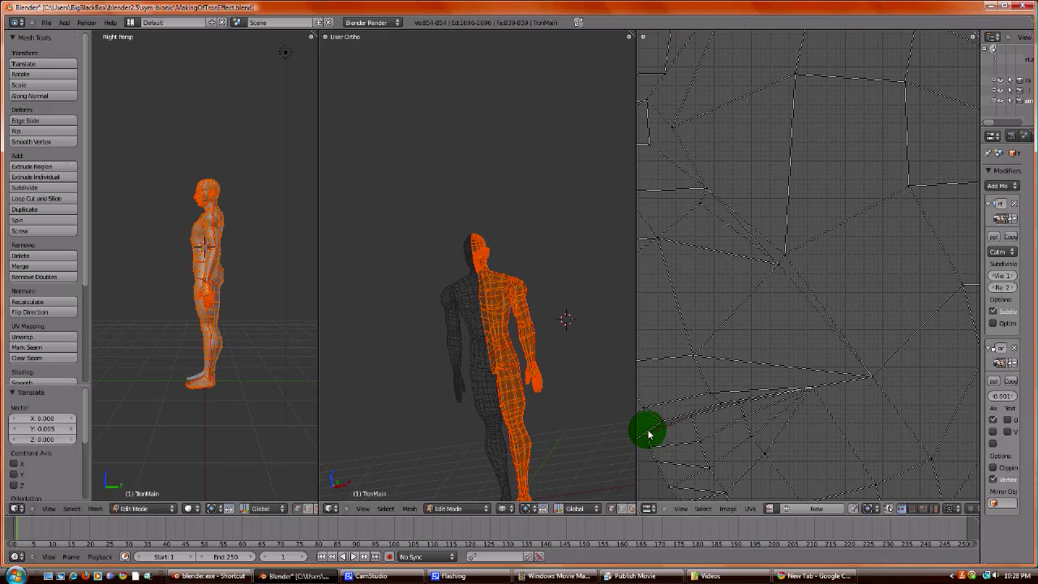
scroll(744, 398, "down", 3)
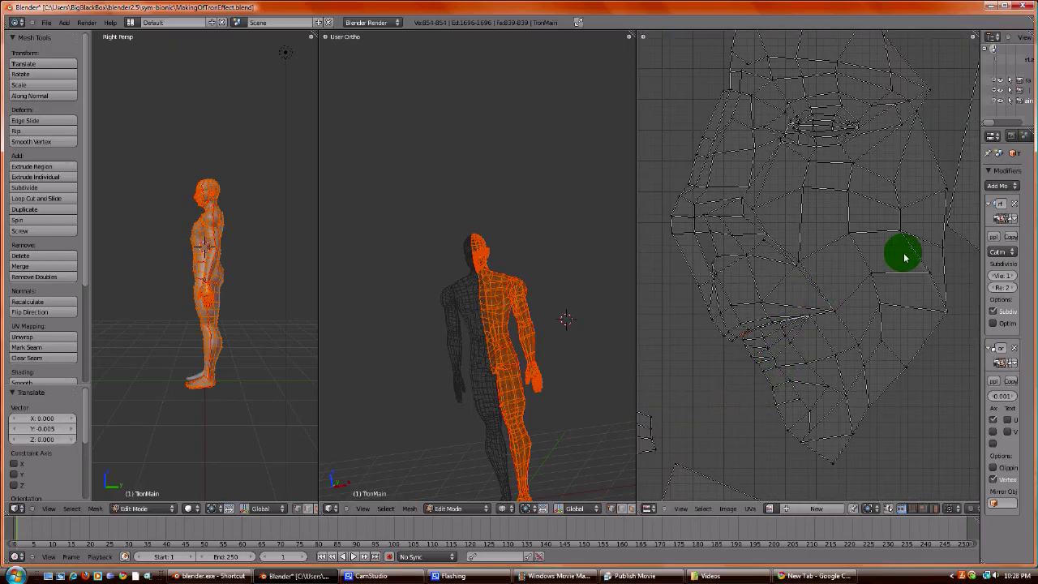
scroll(899, 261, "down", 3)
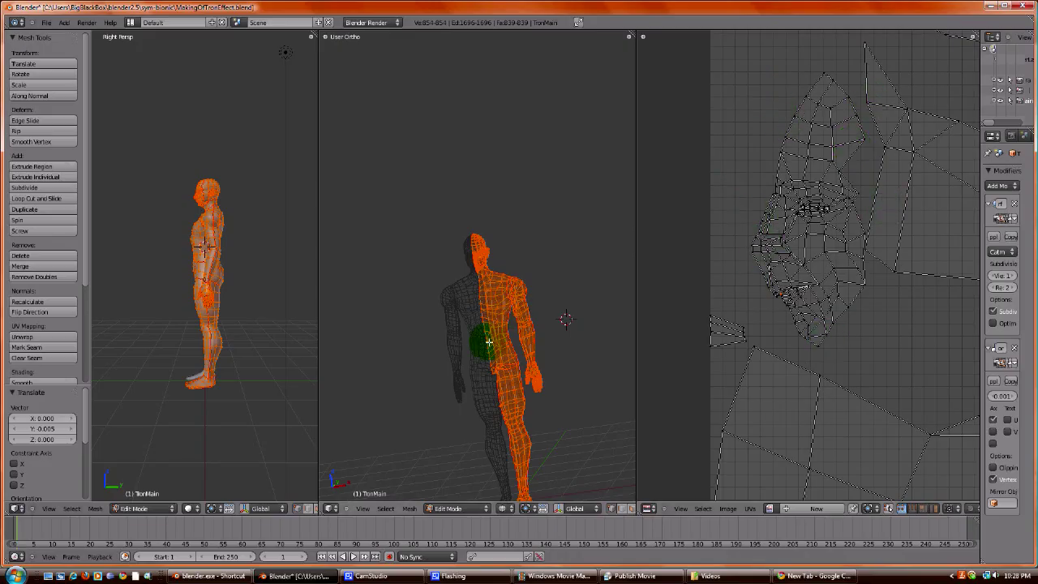
Deselect the body mesh and try to select the face region as linked geometry from a point on the forehead.
key("a")
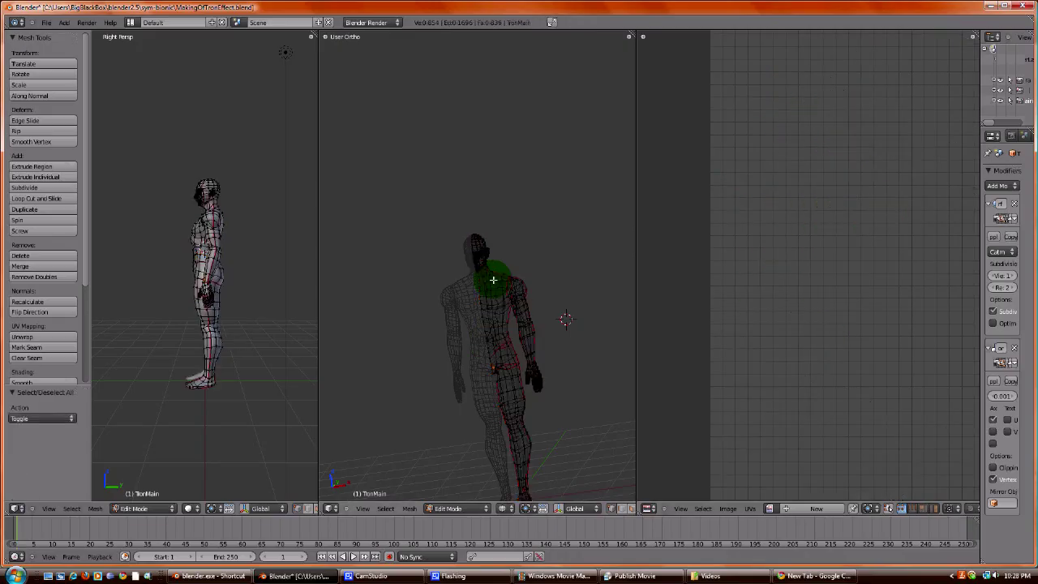
scroll(491, 291, "up", 11)
middle_click_drag(528, 219, 510, 252)
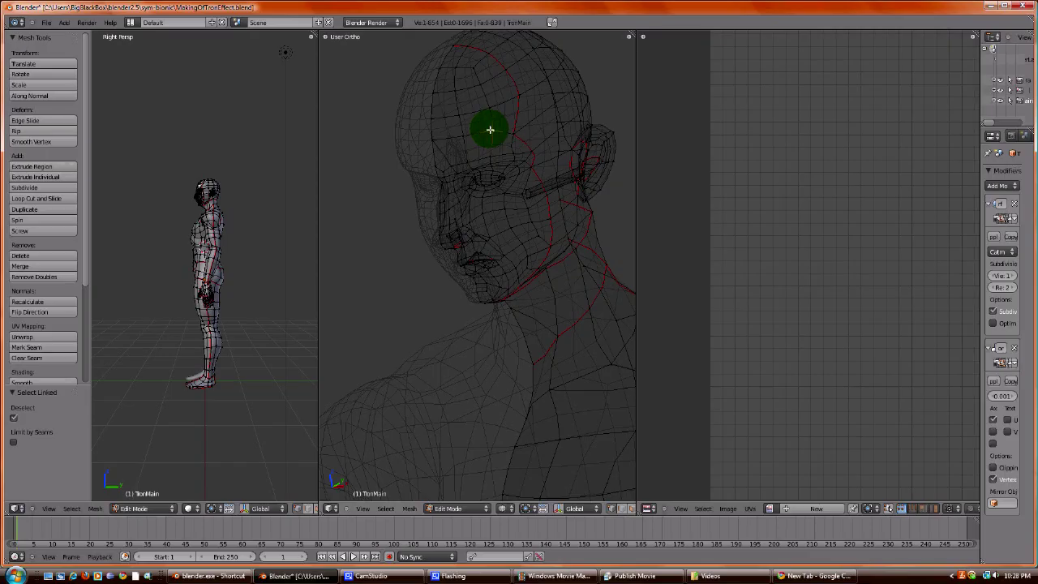
key("l")
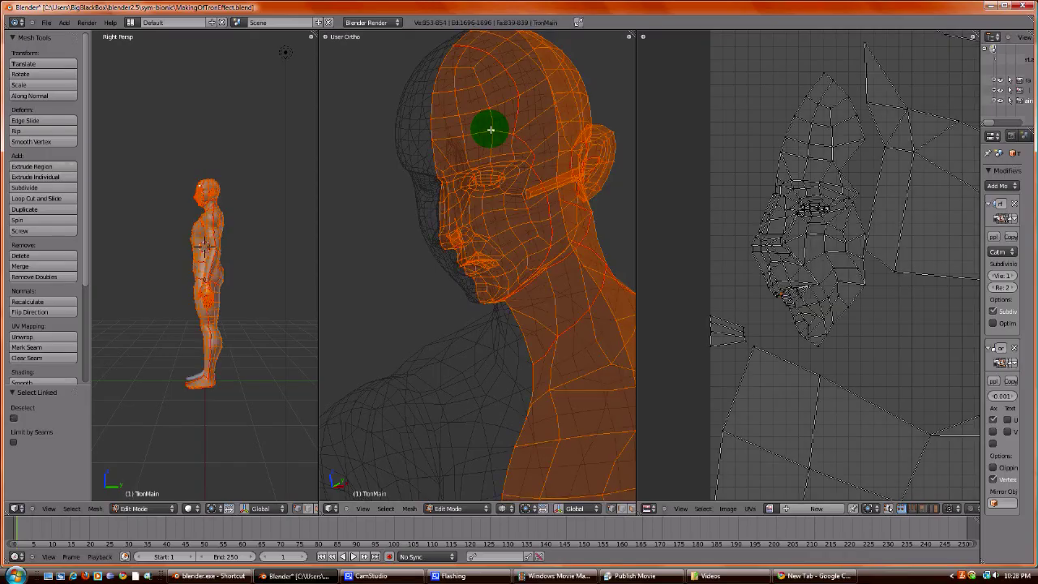
key("a")
middle_click_drag(490, 130, 467, 145)
left_click(408, 508)
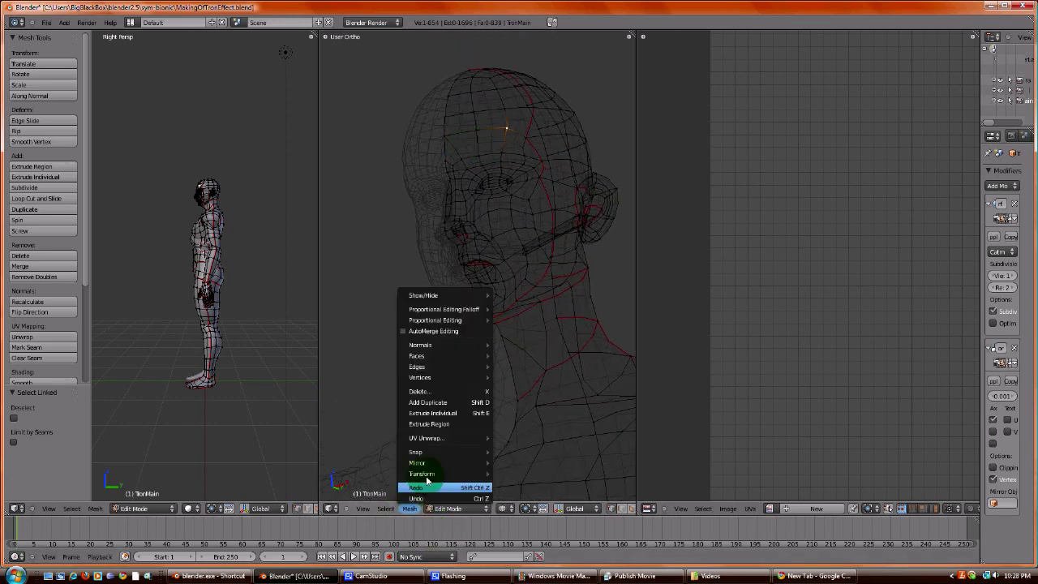
left_click(385, 508)
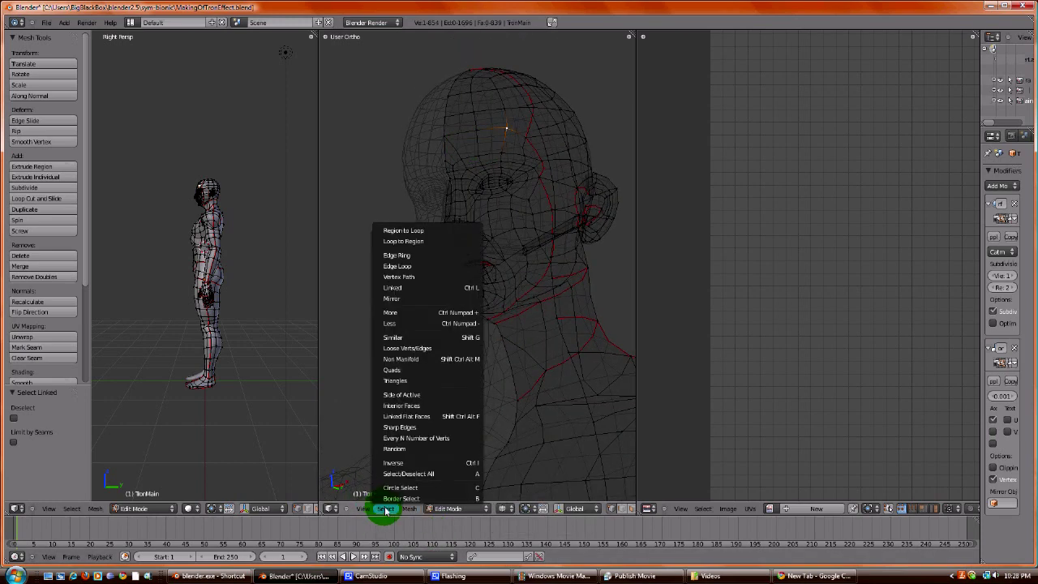
left_click(428, 489)
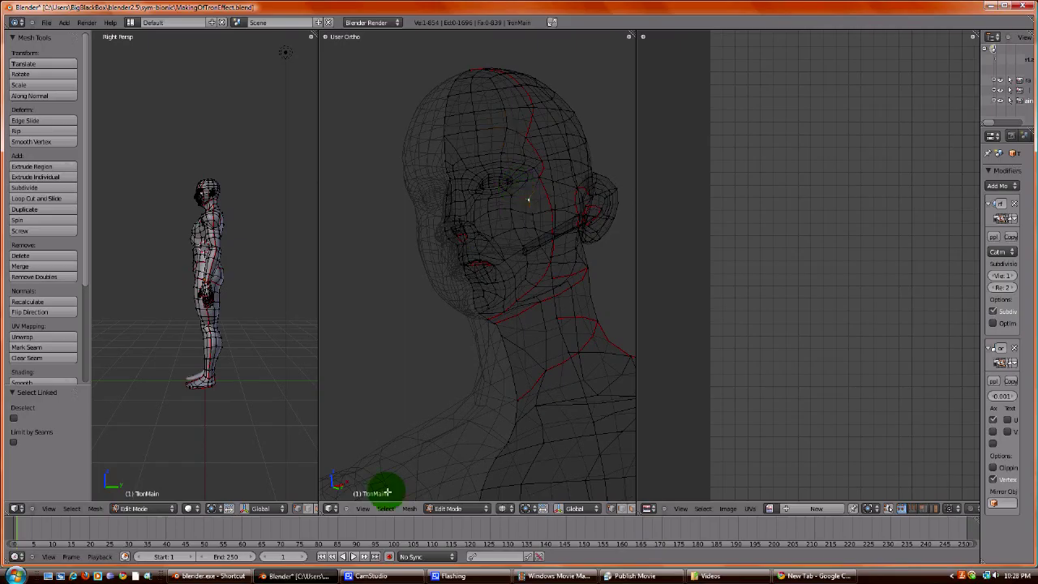
left_click(398, 575)
left_click(135, 141)
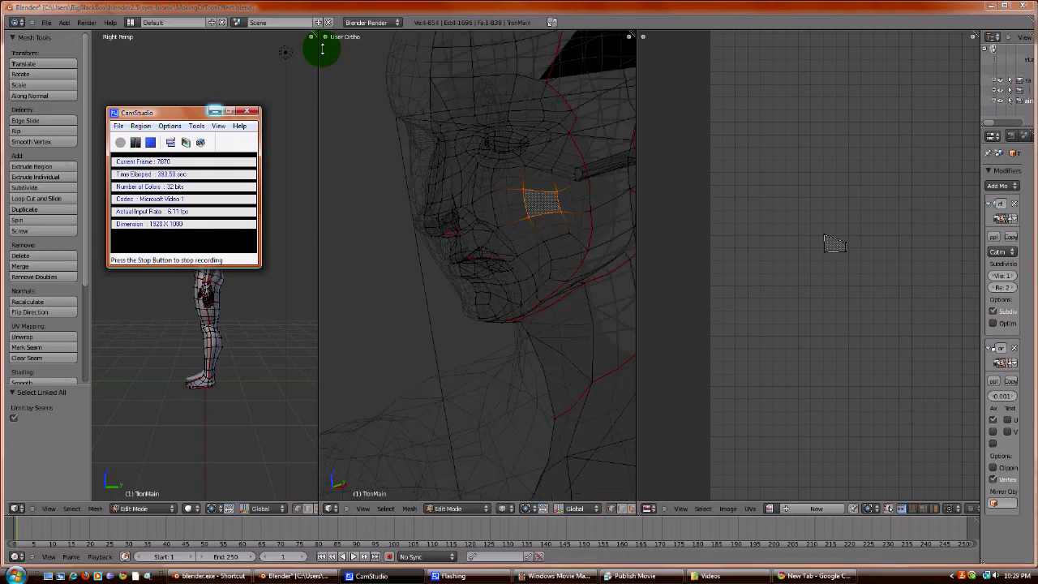
Switch the enlarged model view from wireframe to solid shading, framing the head.
scroll(498, 198, "down", 5)
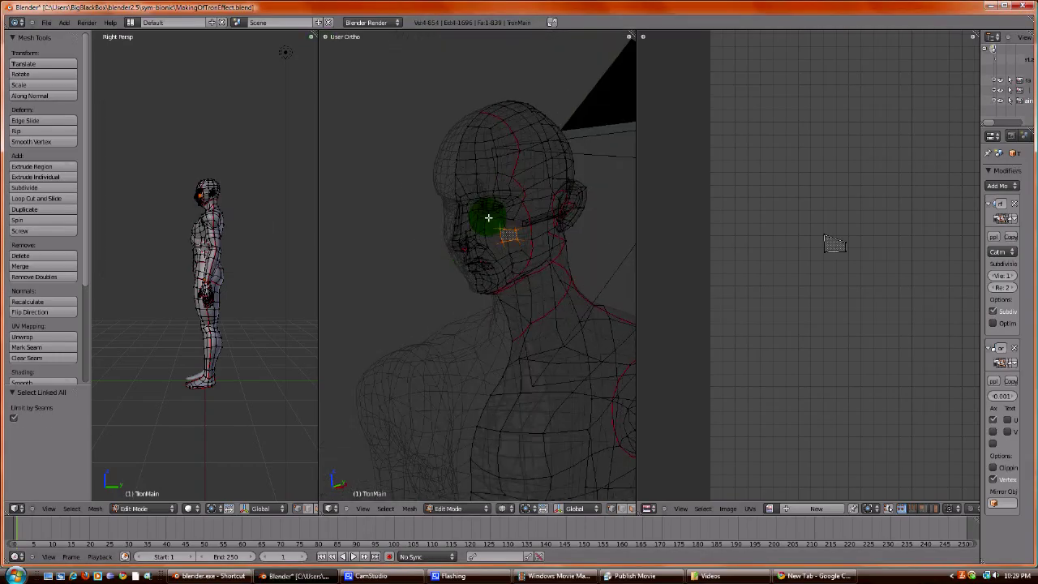
mouse_move(478, 148)
middle_mouse_down()
mouse_move(446, 200)
mouse_move(441, 461)
middle_mouse_up()
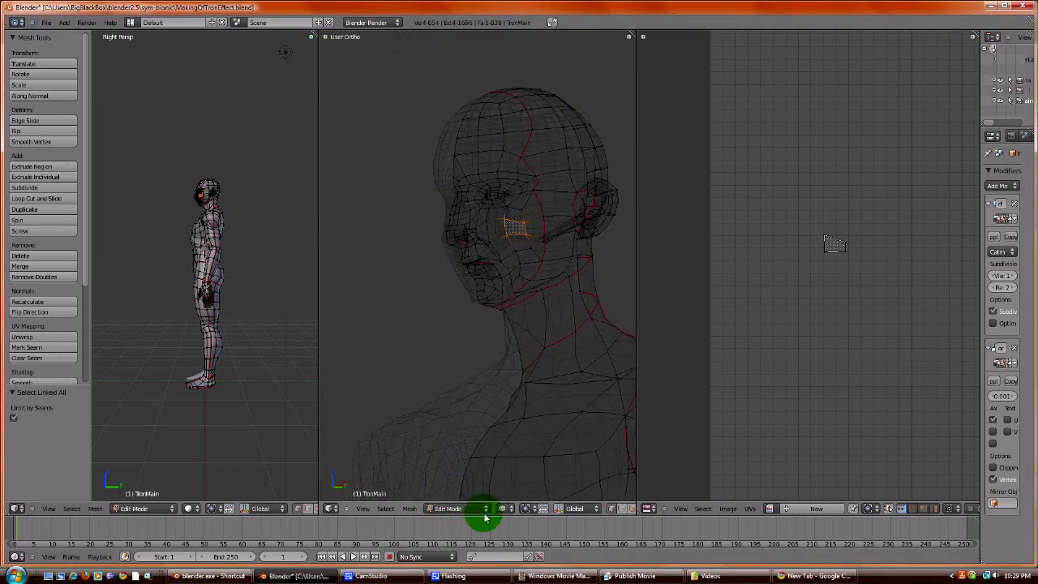
left_click(504, 509)
left_click(513, 474)
scroll(540, 251, "up", 5)
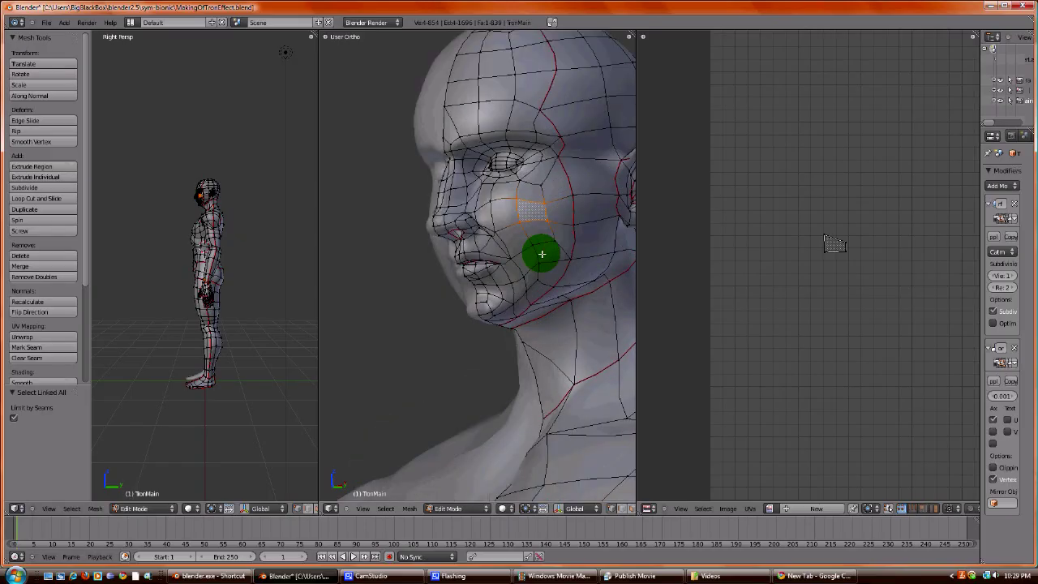
Widen the model view, switch to face selection and select all faces linked to the cheek face, limited by seams.
left_click_drag(635, 494, 700, 494)
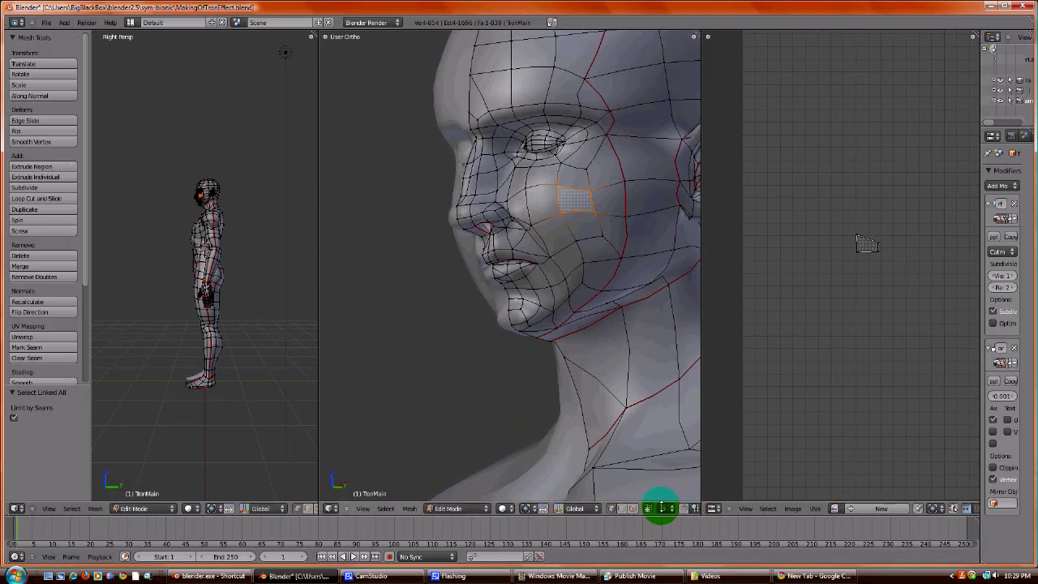
left_click(634, 509)
middle_click_drag(595, 238, 595, 255)
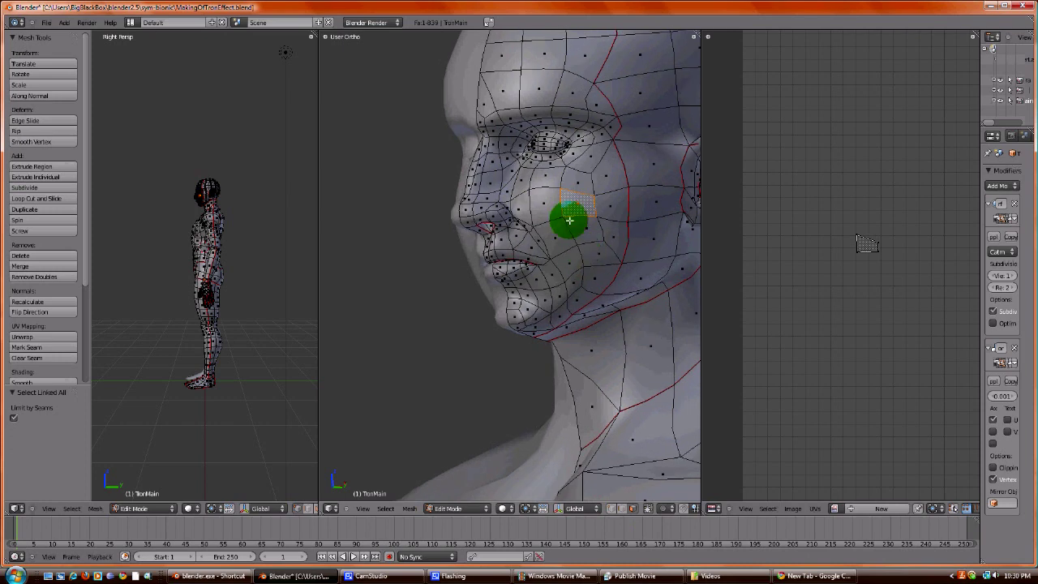
key("ctrl+l")
middle_click_drag(508, 341, 553, 338)
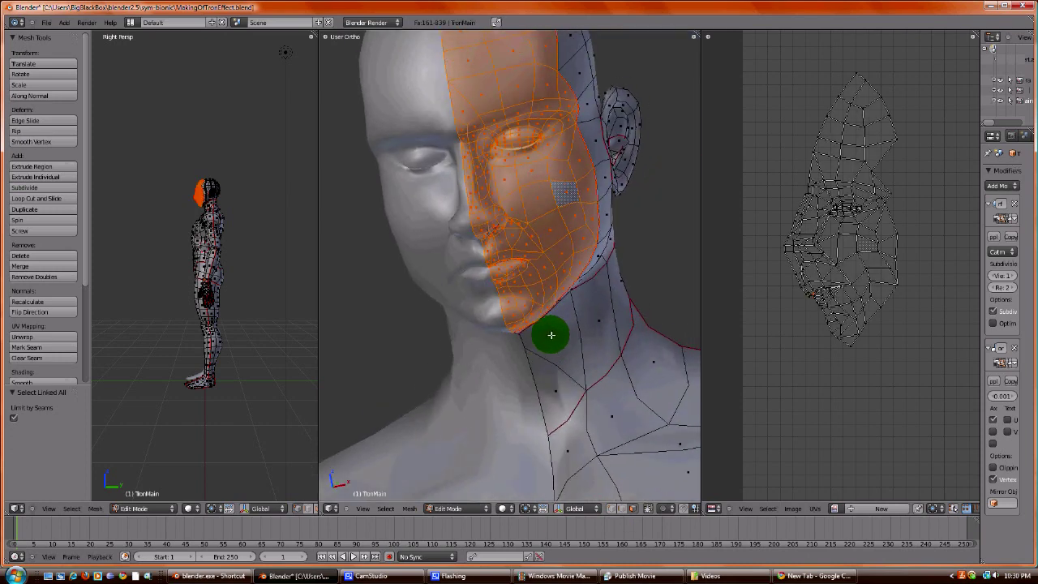
Align the enlarged model view to the front and unwrap the selected half of the face.
key("KP_1")
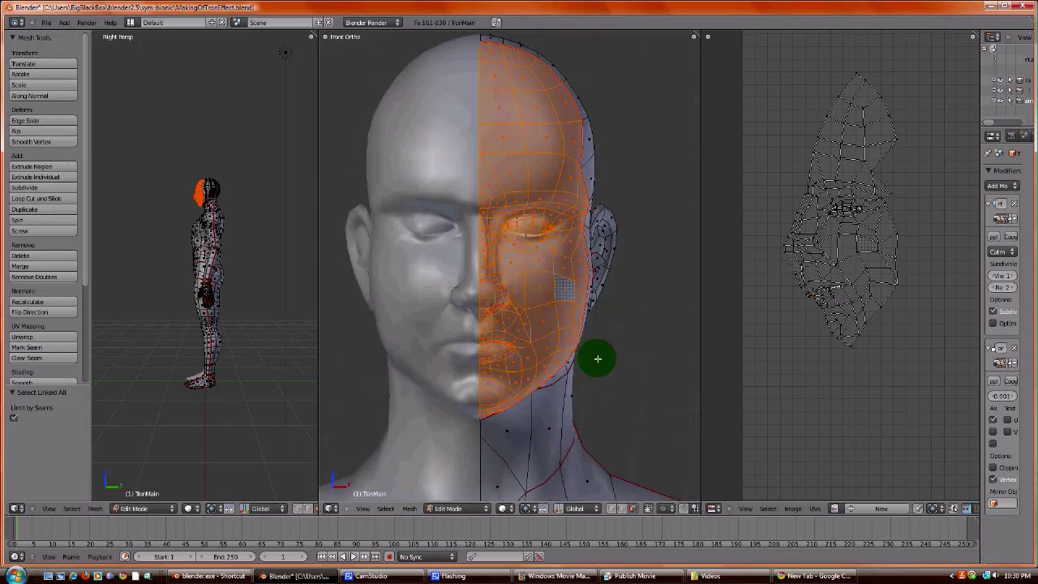
middle_click_drag(597, 359, 601, 370, "shift")
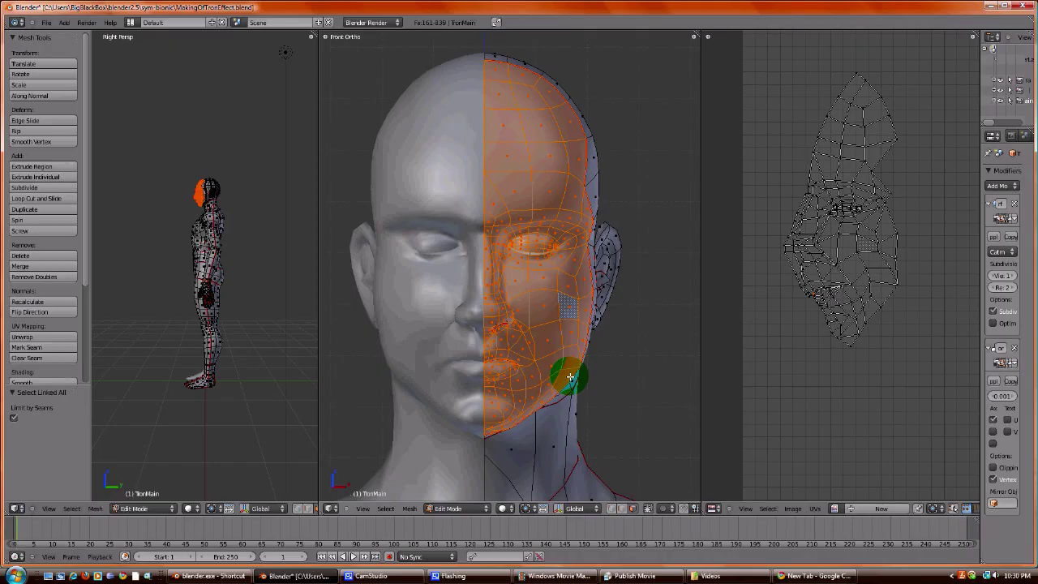
left_click(409, 508)
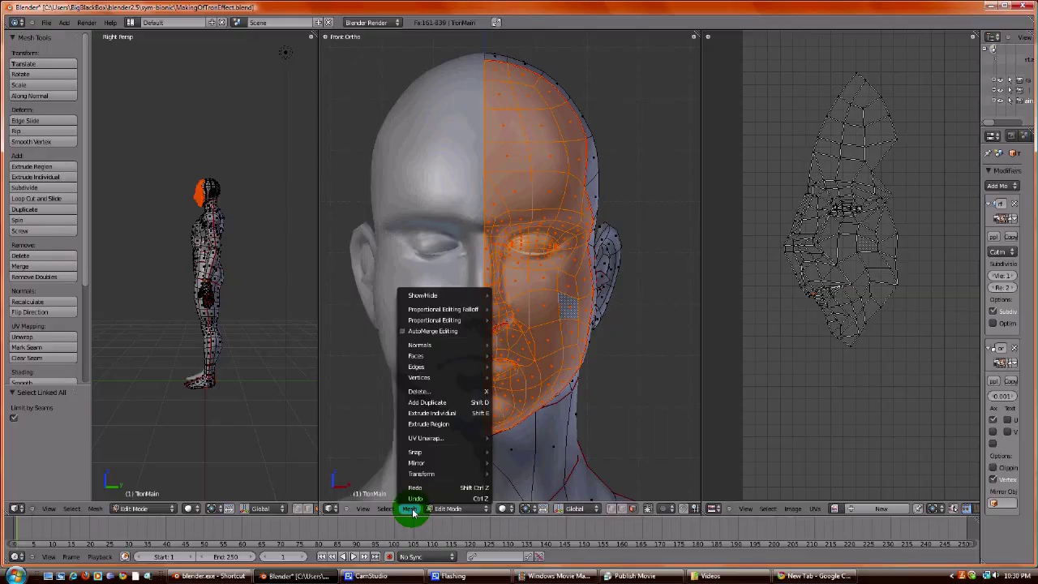
mouse_move(430, 439)
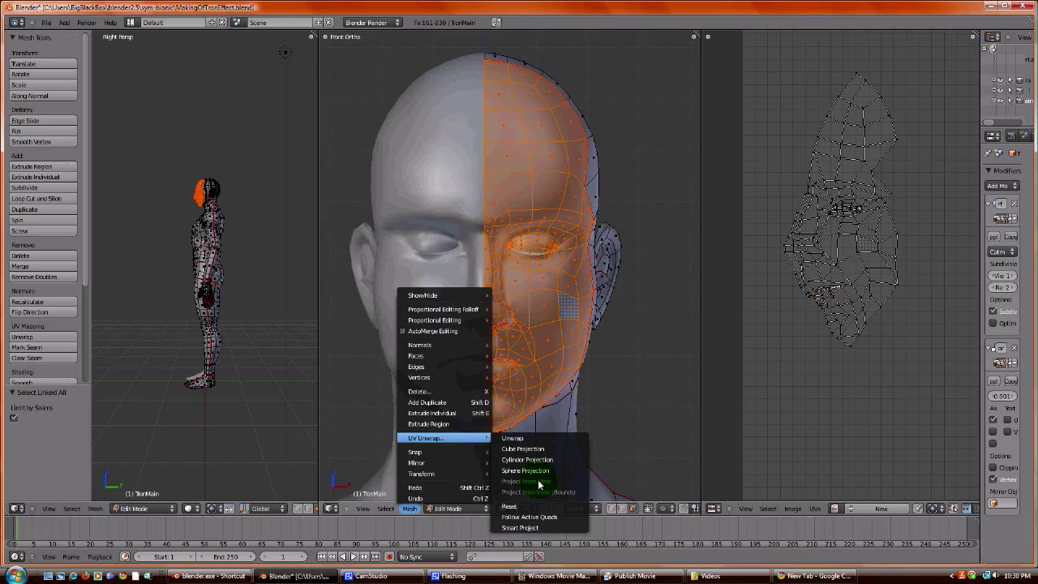
left_click(533, 438)
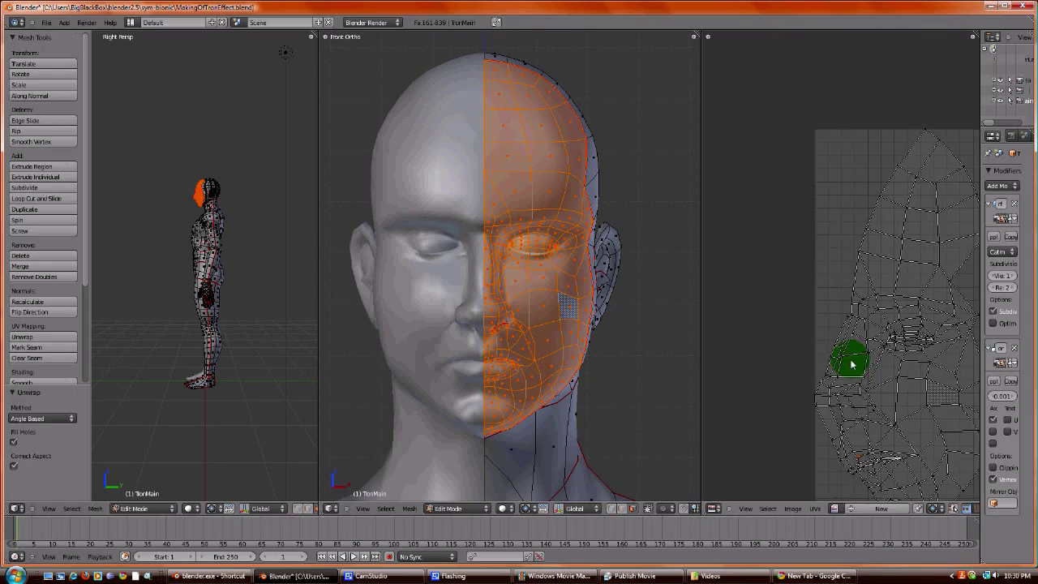
left_click(366, 575)
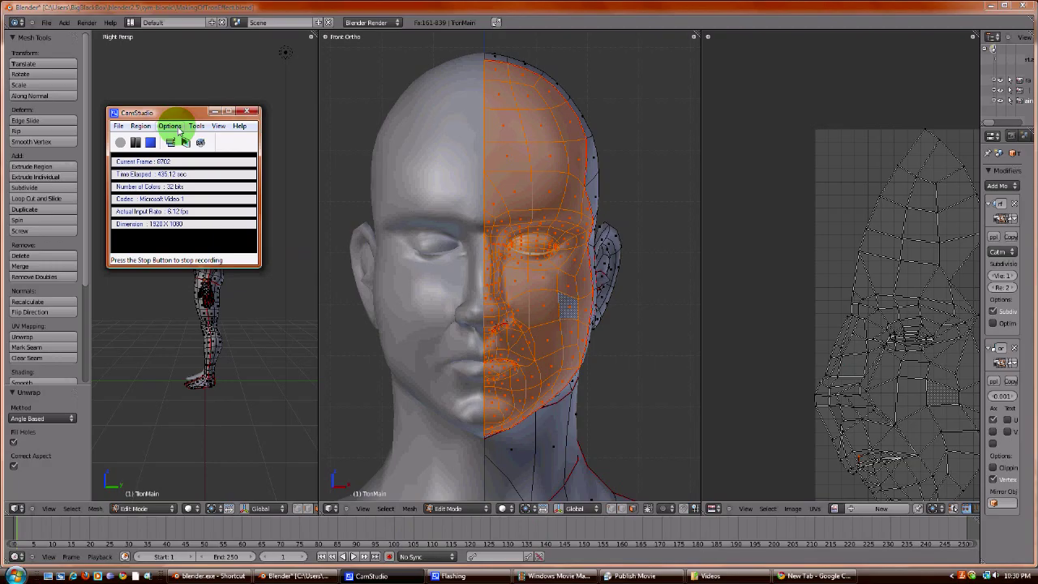
left_click(134, 142)
left_click(121, 142)
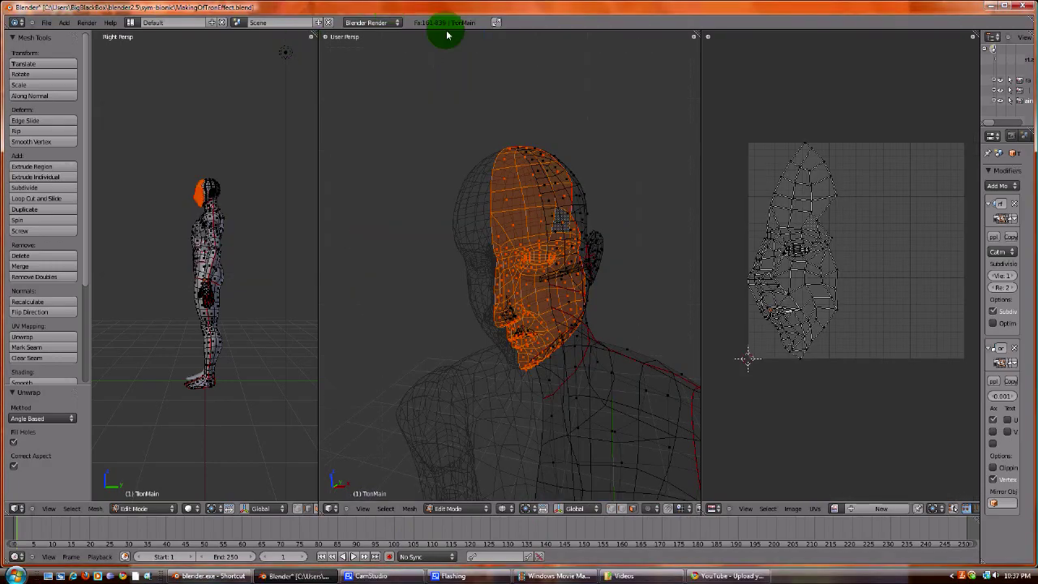
Switch the enlarged model view from wireframe to solid shading and frame the face's UV island.
scroll(547, 256, "up", 1)
middle_click_drag(547, 256, 549, 351)
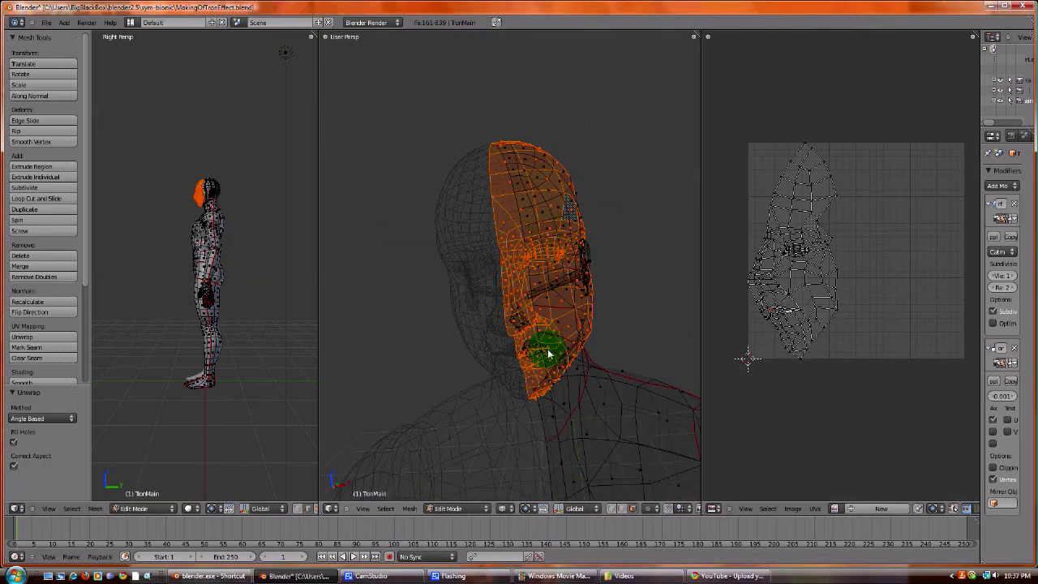
left_click(507, 510)
left_click(507, 487)
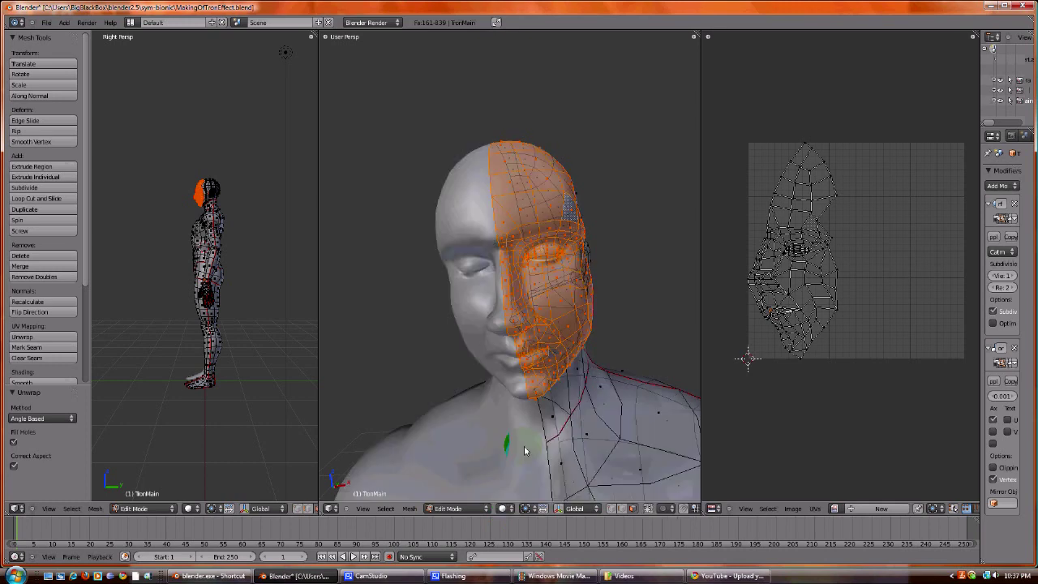
mouse_move(487, 341)
middle_mouse_down()
mouse_move(488, 288)
mouse_move(614, 315)
middle_mouse_up()
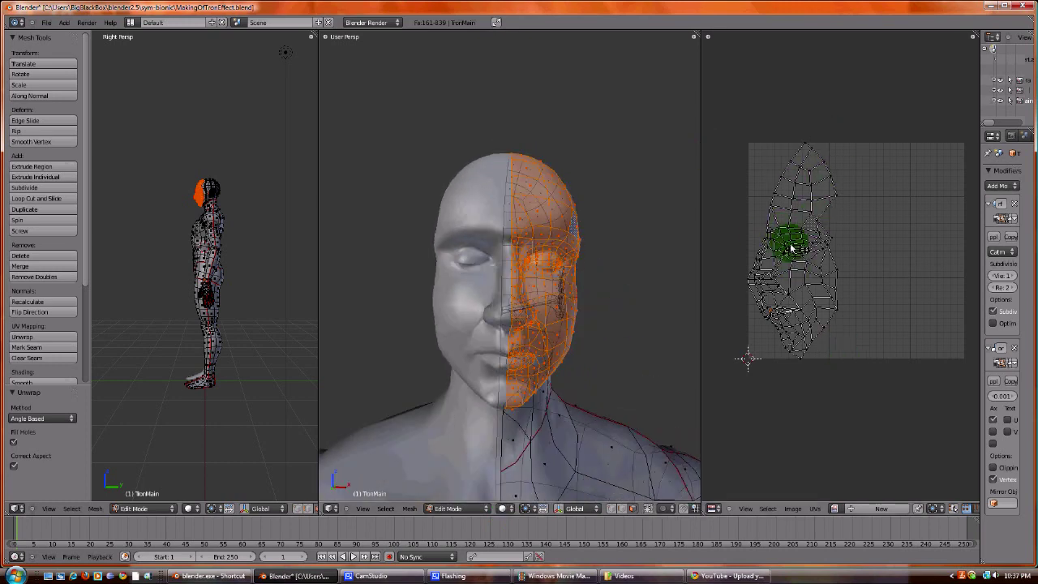
scroll(794, 255, "up", 3)
scroll(813, 340, "down", 1)
middle_click_drag(813, 340, 839, 364)
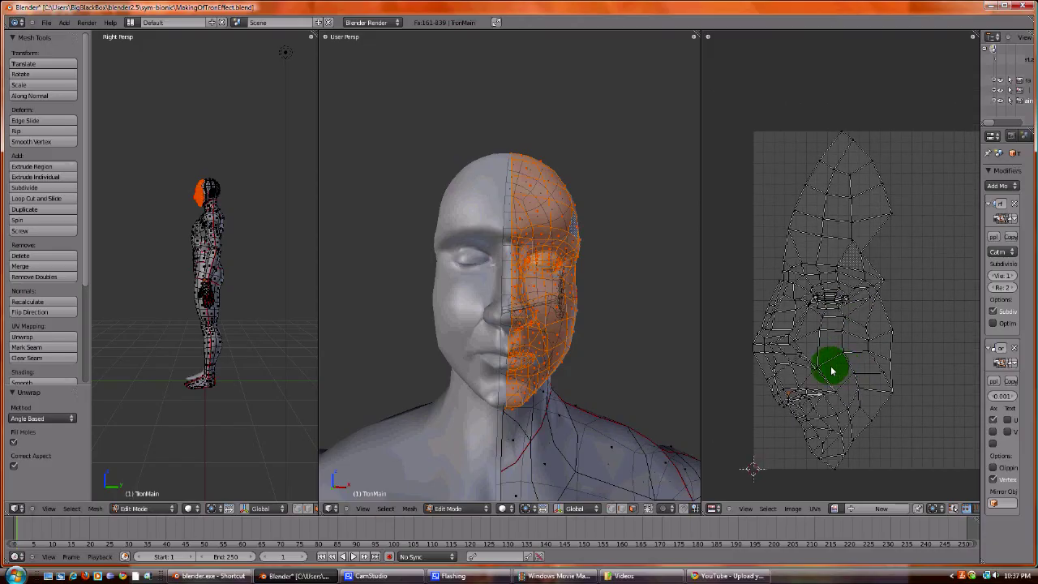
Align the enlarged model view to the front in orthographic projection, framing the head.
left_click(409, 509)
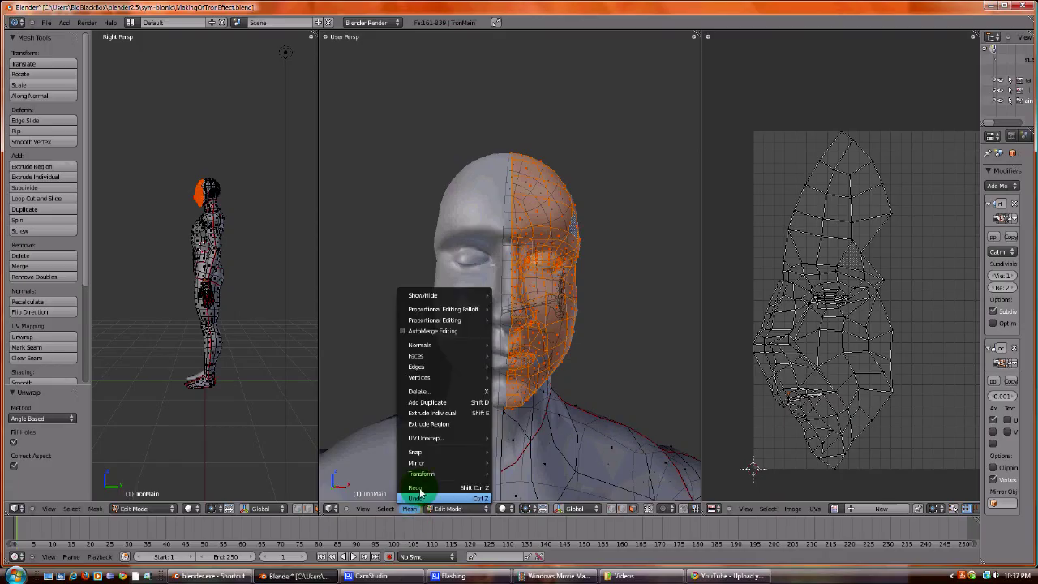
mouse_move(454, 438)
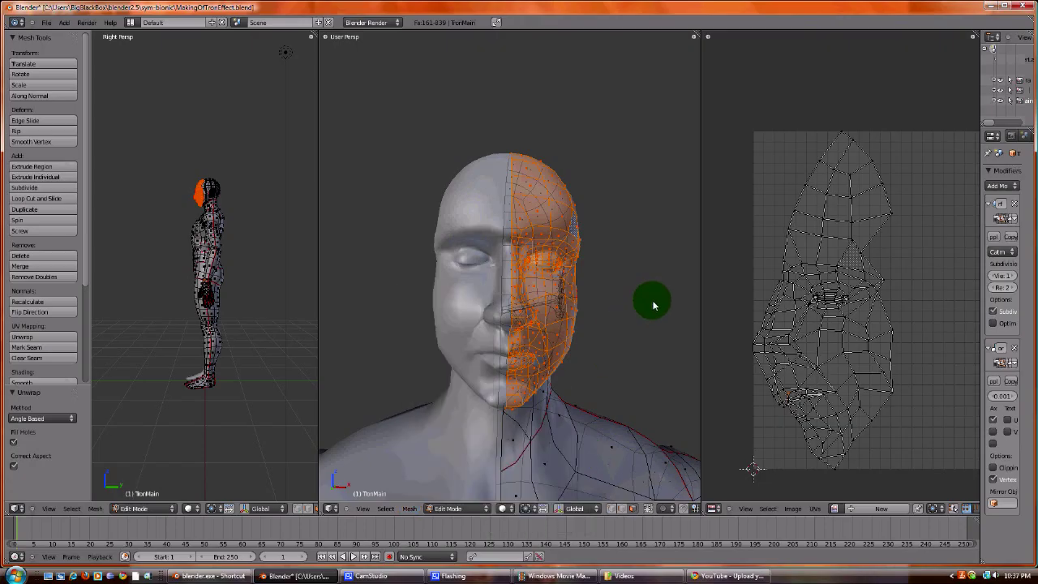
middle_click_drag(647, 286, 637, 288)
key("KP_1")
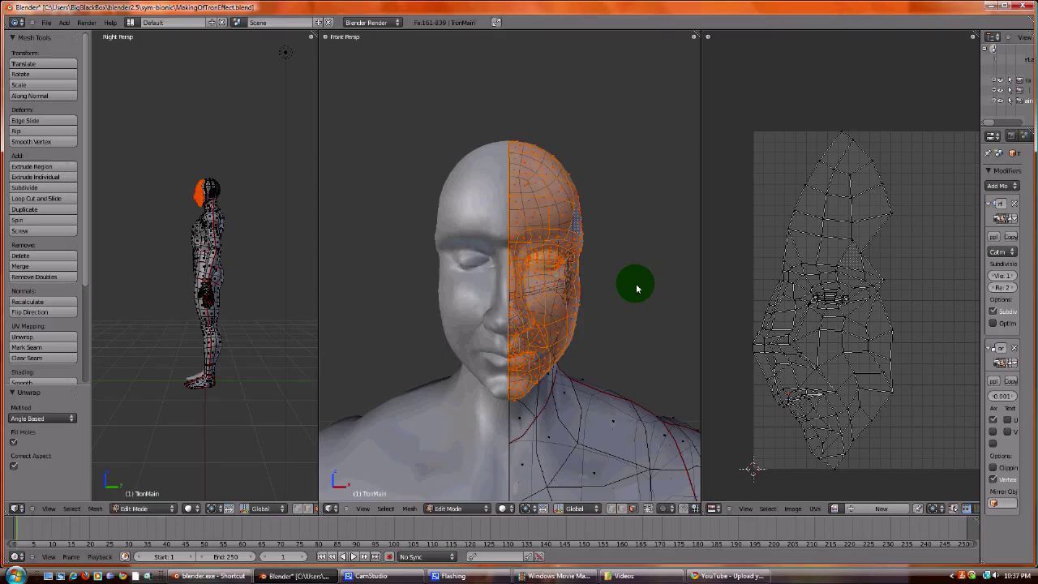
left_click(362, 508)
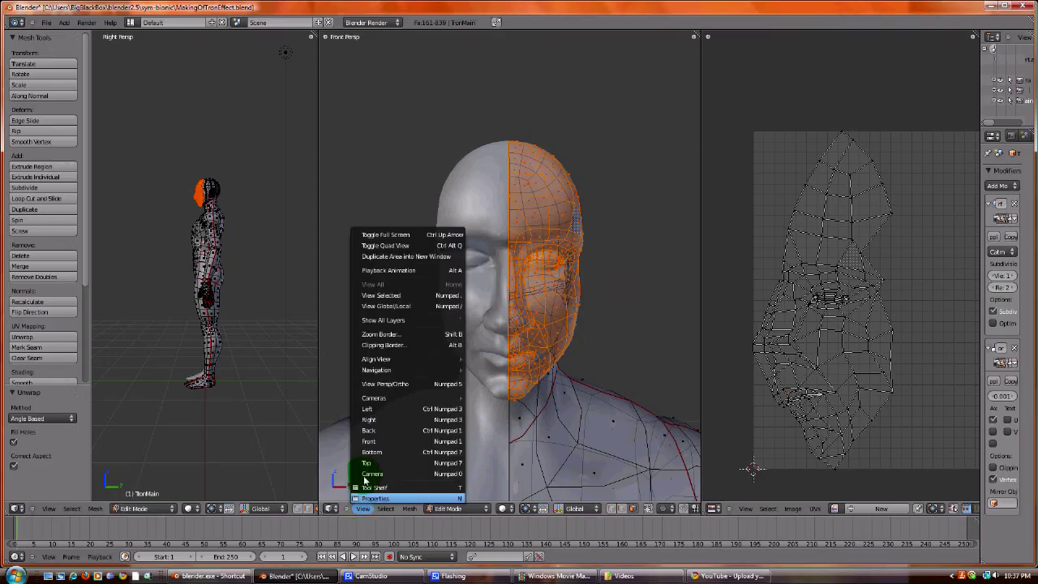
left_click(383, 383)
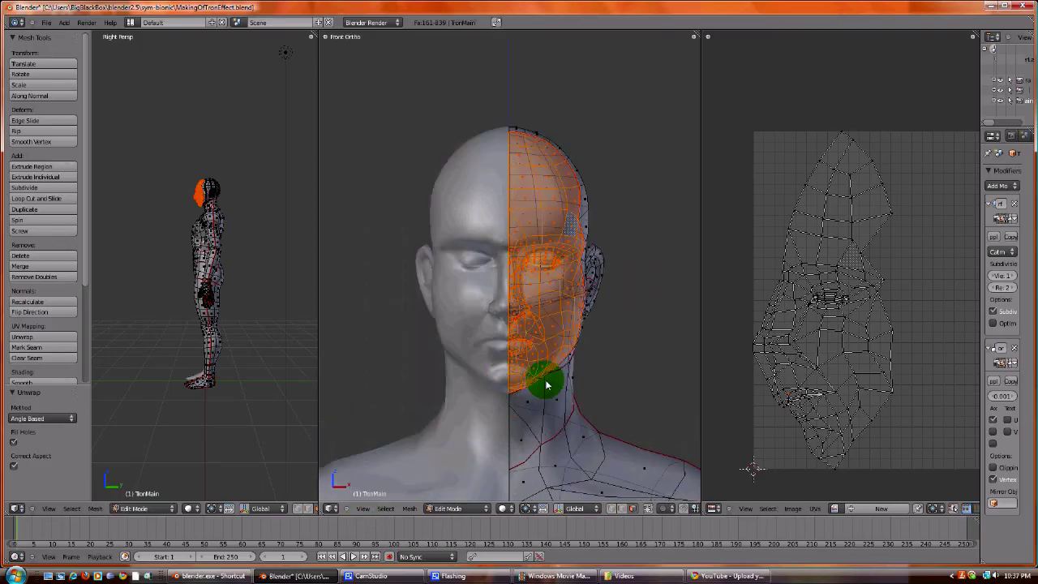
scroll(570, 428, "up", 2)
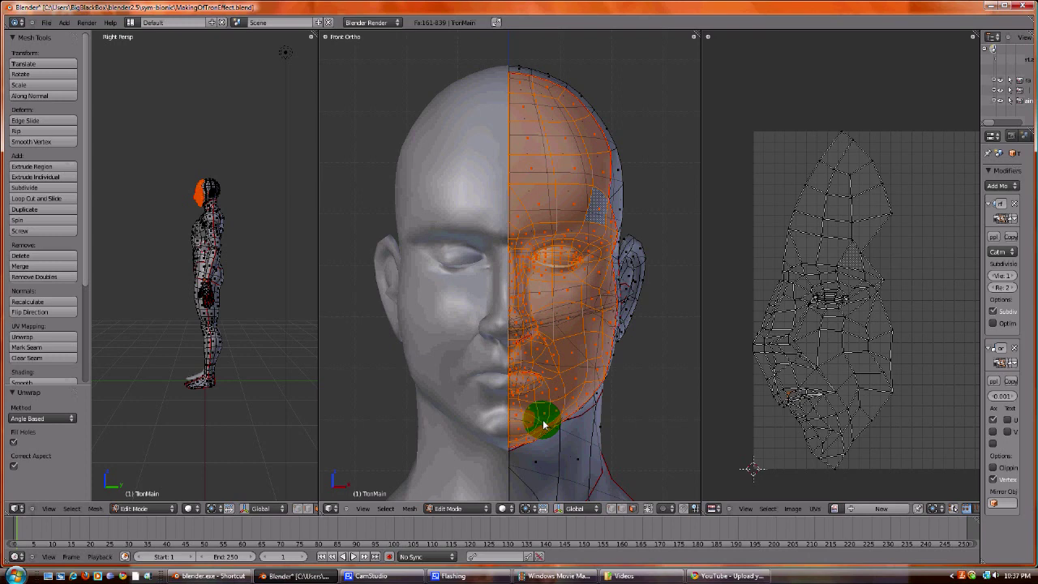
Find the Project From View command and apply it to the selected face region from the front orthographic view.
key("space")
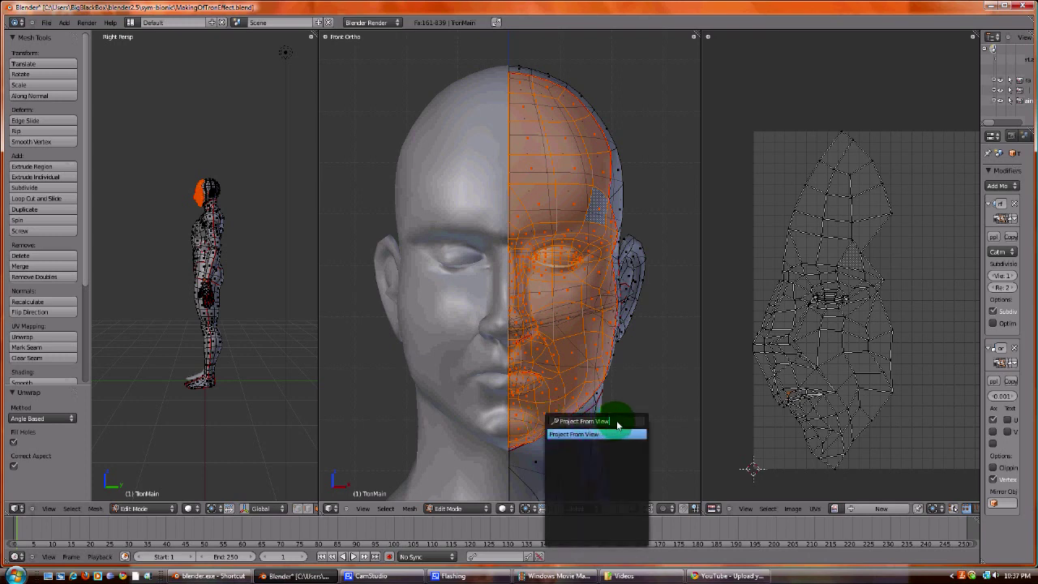
key("BackSpace")
key("BackSpace")
key("BackSpace")
key("BackSpace")
key("BackSpace")
key("BackSpace")
key("BackSpace")
key("BackSpace")
key("BackSpace")
key("BackSpace")
key("BackSpace")
key("BackSpace")
key("BackSpace")
key("BackSpace")
type("Pro")
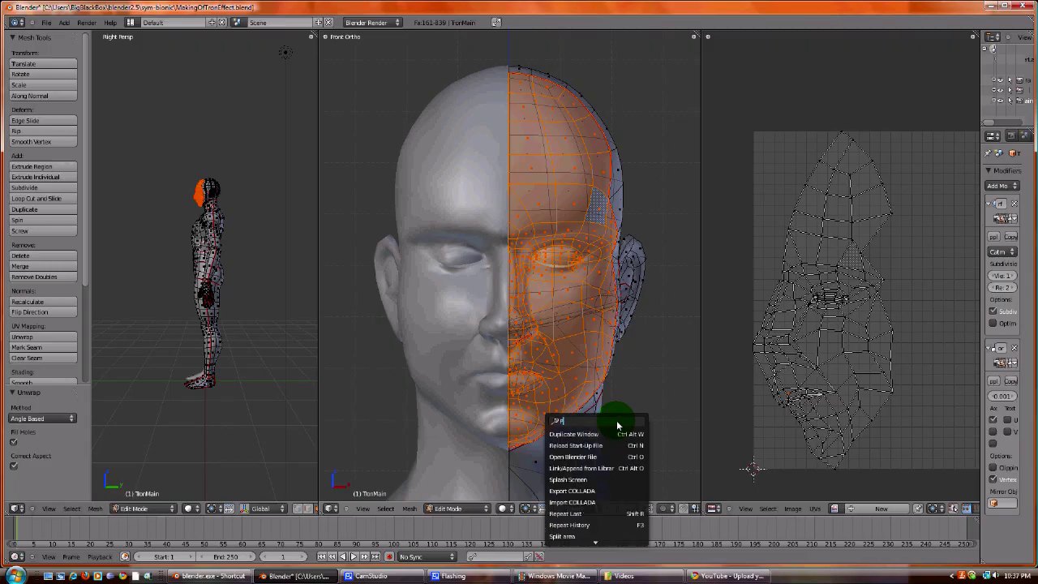
type("ject f")
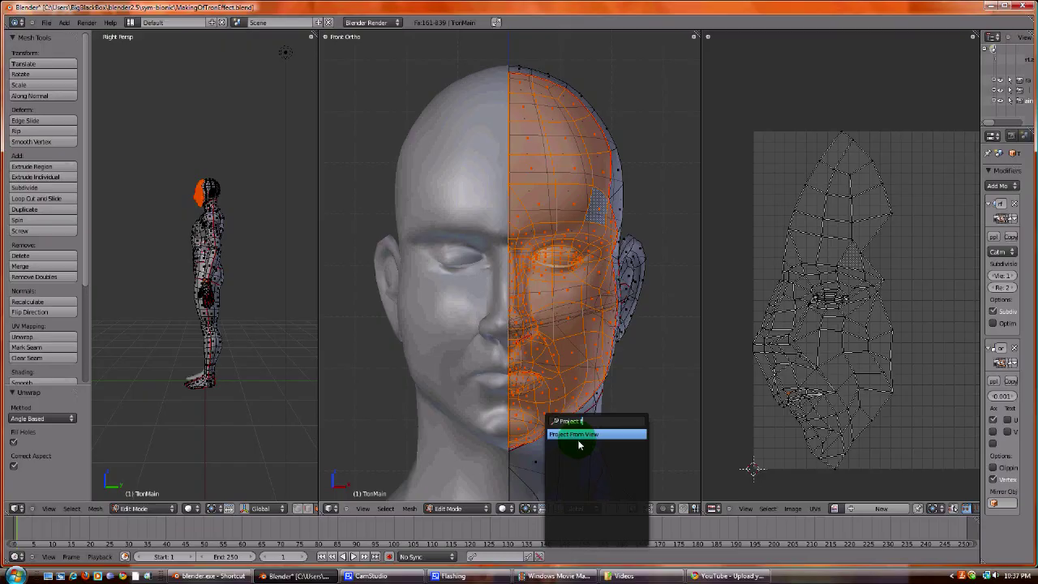
left_click(578, 434)
scroll(932, 317, "down", 1)
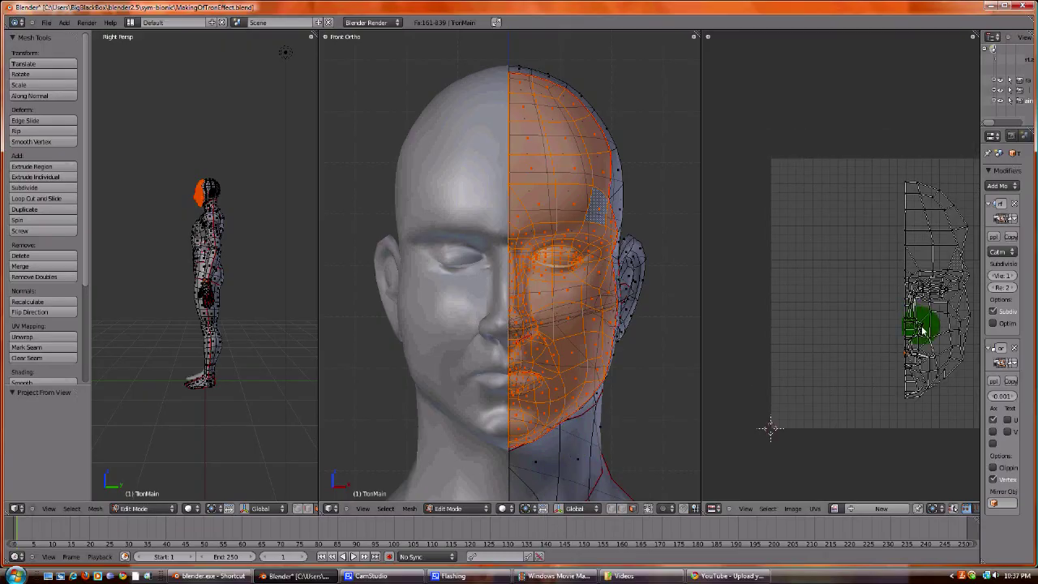
middle_click_drag(849, 309, 727, 323)
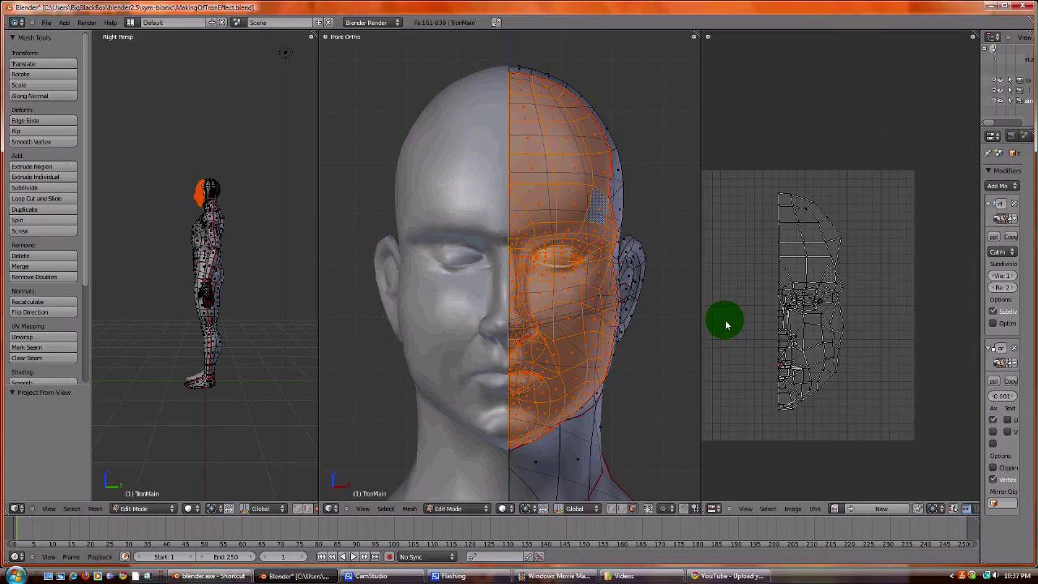
scroll(795, 298, "up", 3)
scroll(831, 332, "down", 2)
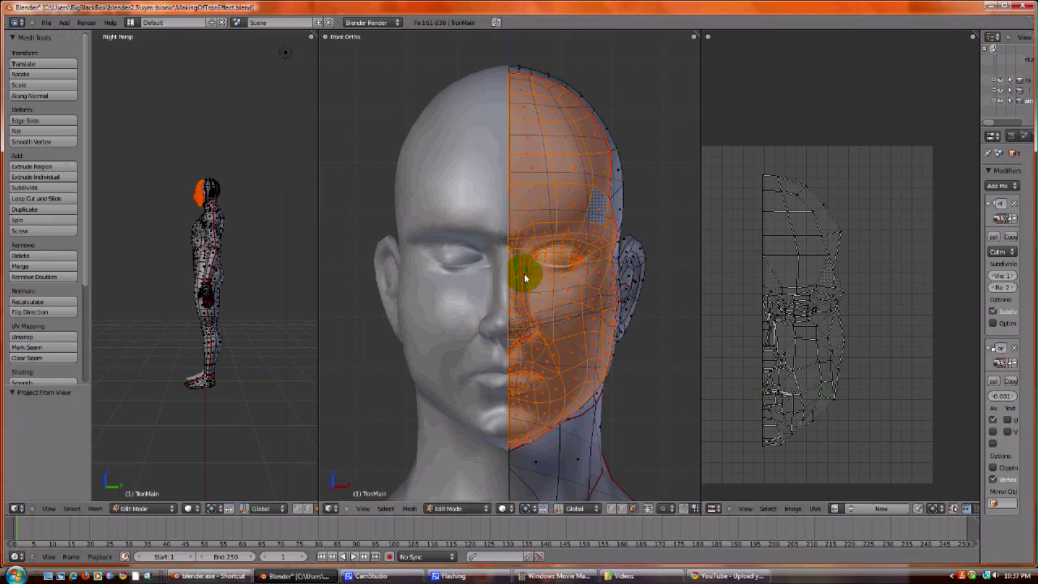
Return the enlarged model view to perspective and align it to the front, framing the head and shoulders.
left_click(362, 508)
left_click(410, 385)
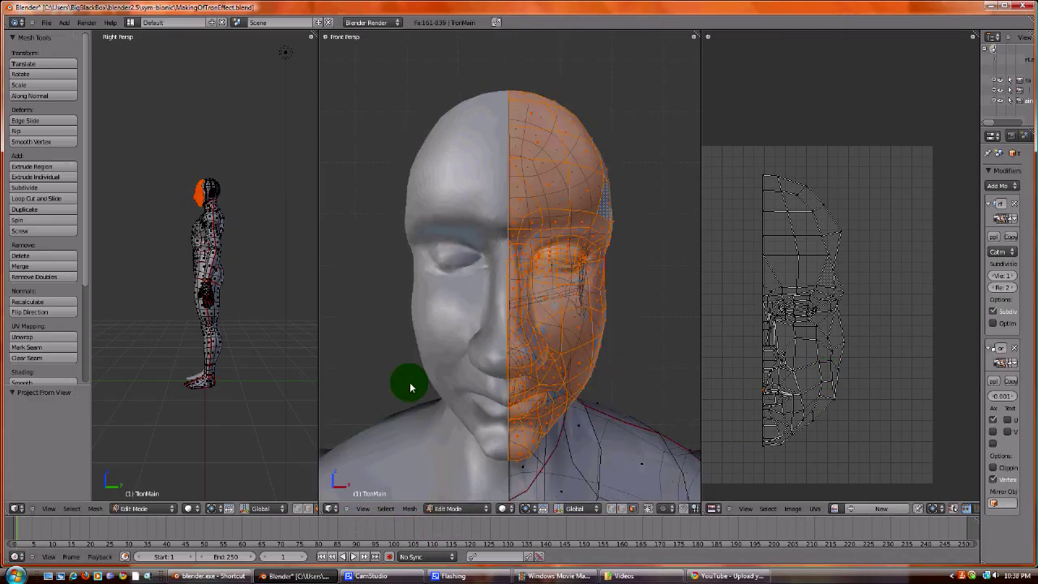
mouse_move(505, 394)
middle_mouse_down()
mouse_move(512, 375)
mouse_move(518, 385)
middle_mouse_up()
scroll(513, 375, "down", 3)
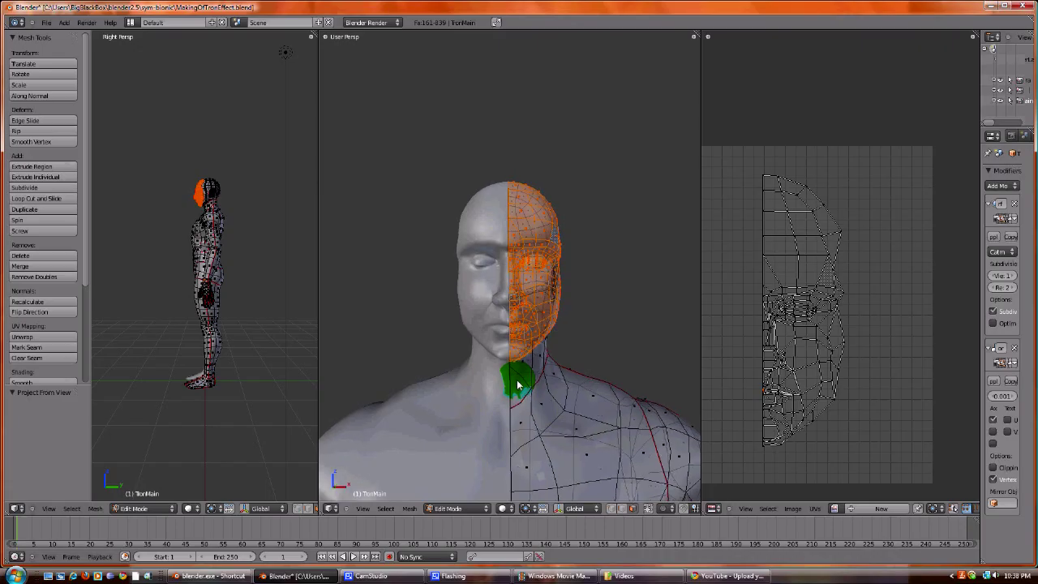
key("KP_1")
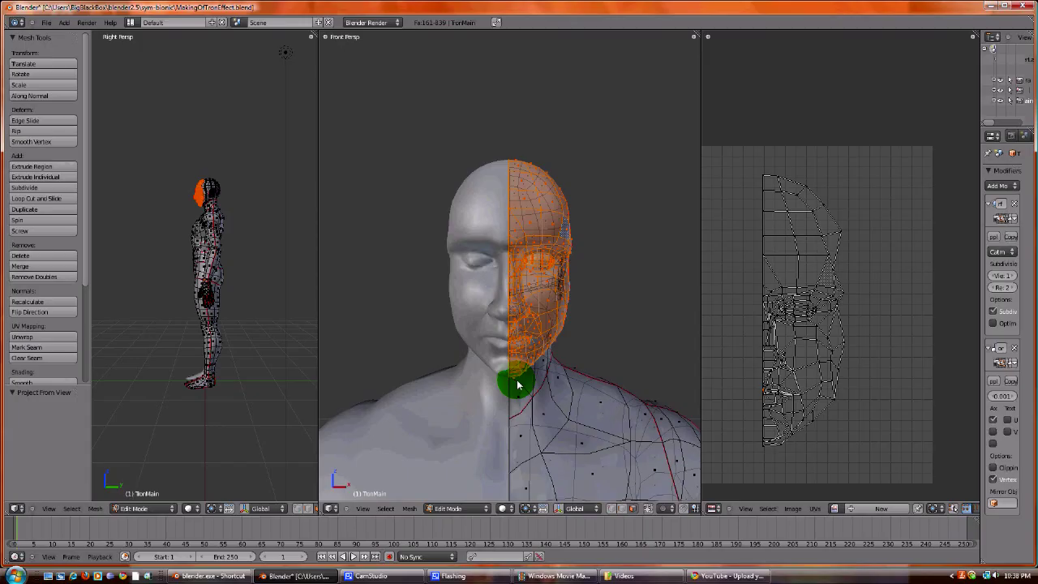
middle_click_drag(520, 386, 524, 340, "shift")
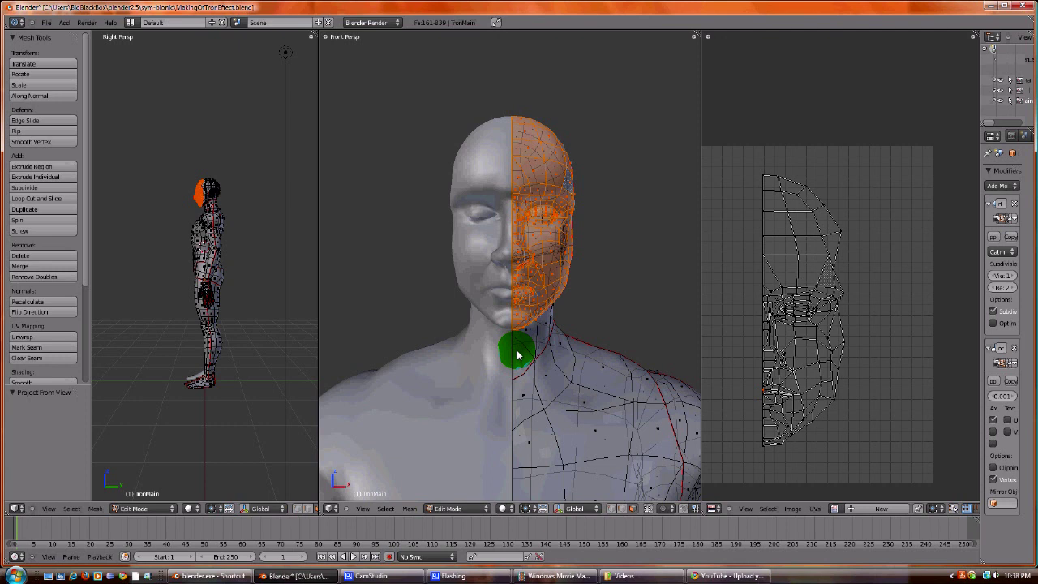
Project the selected face region's UVs again with Project From View, using the front perspective view.
left_click(410, 508)
left_click(407, 509)
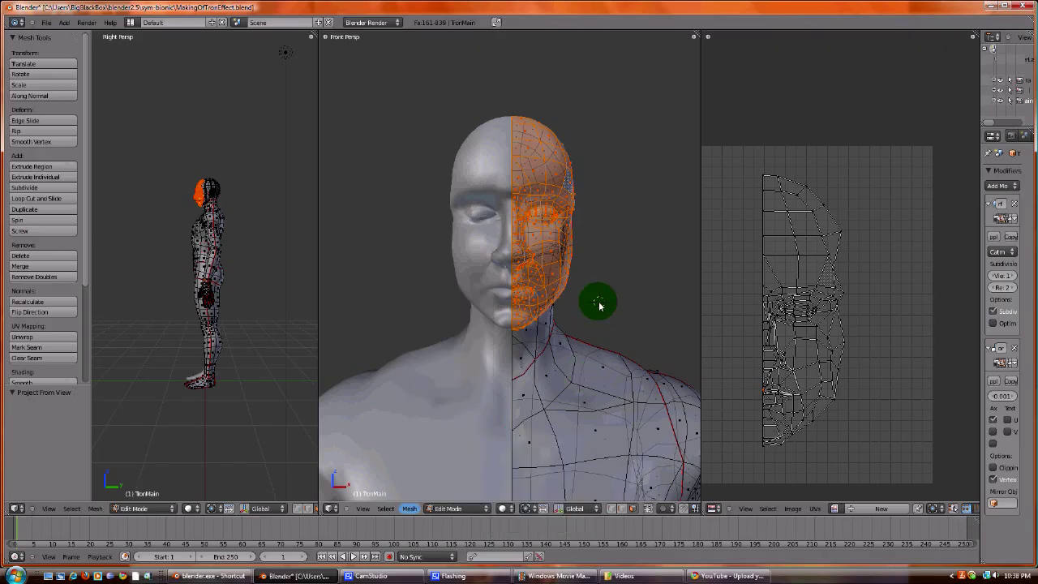
key("space")
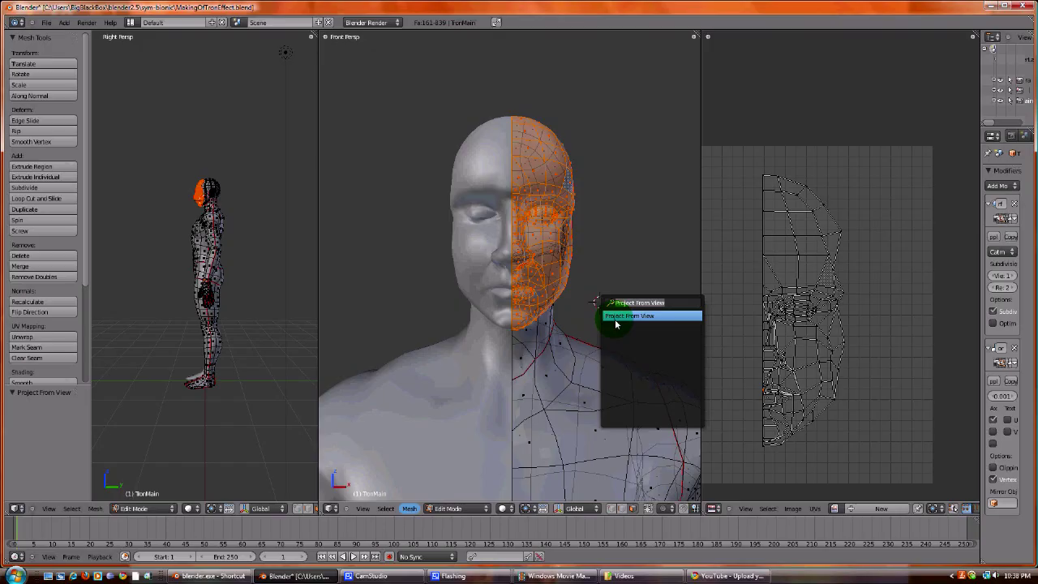
left_click(616, 321)
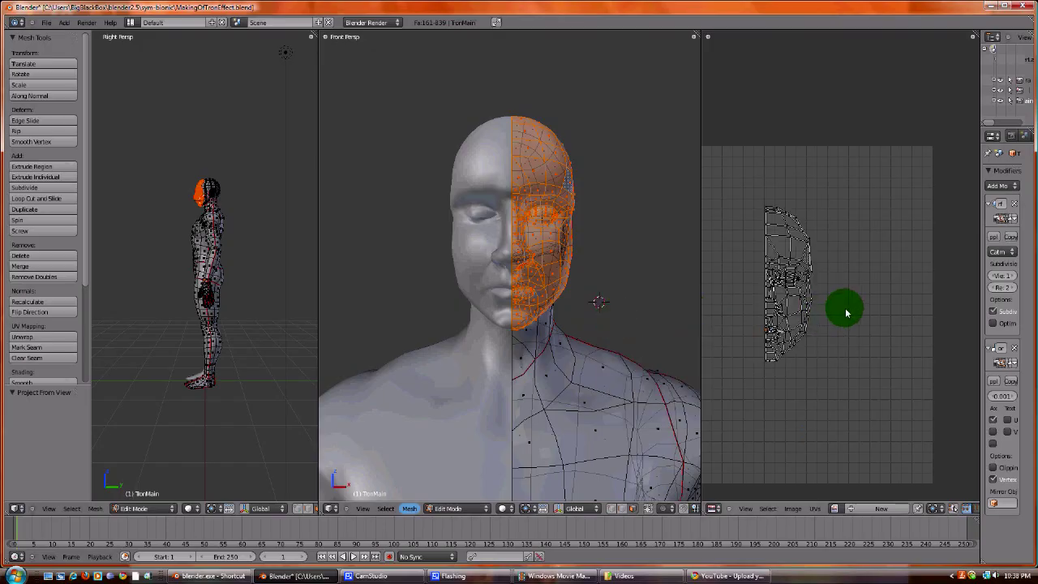
key("a")
scroll(828, 273, "down", 3)
middle_click_drag(791, 351, 827, 349)
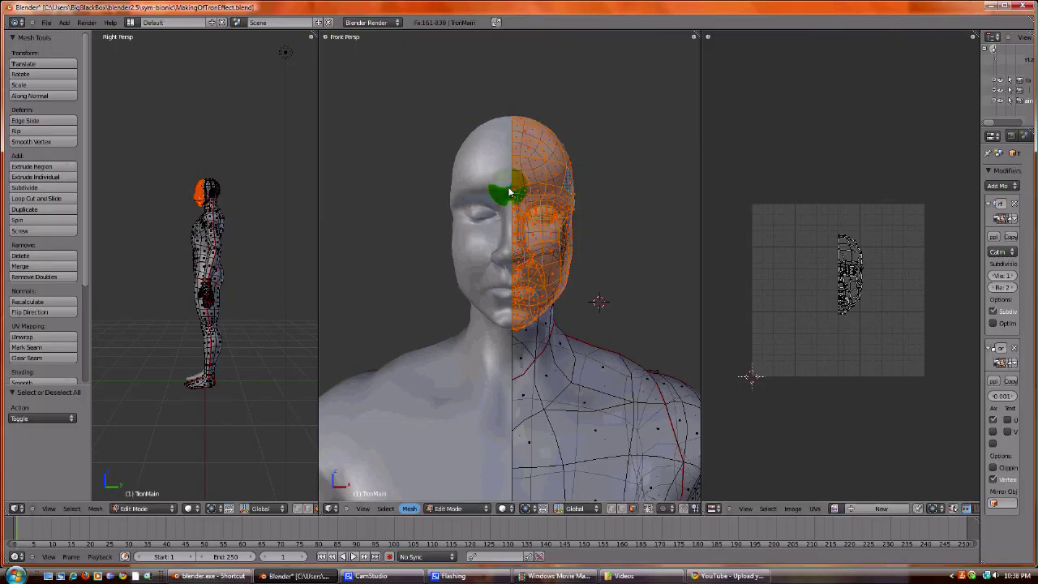
Examine how the projected face island sits among all the body's UV islands, and clear the mesh selection.
key("a")
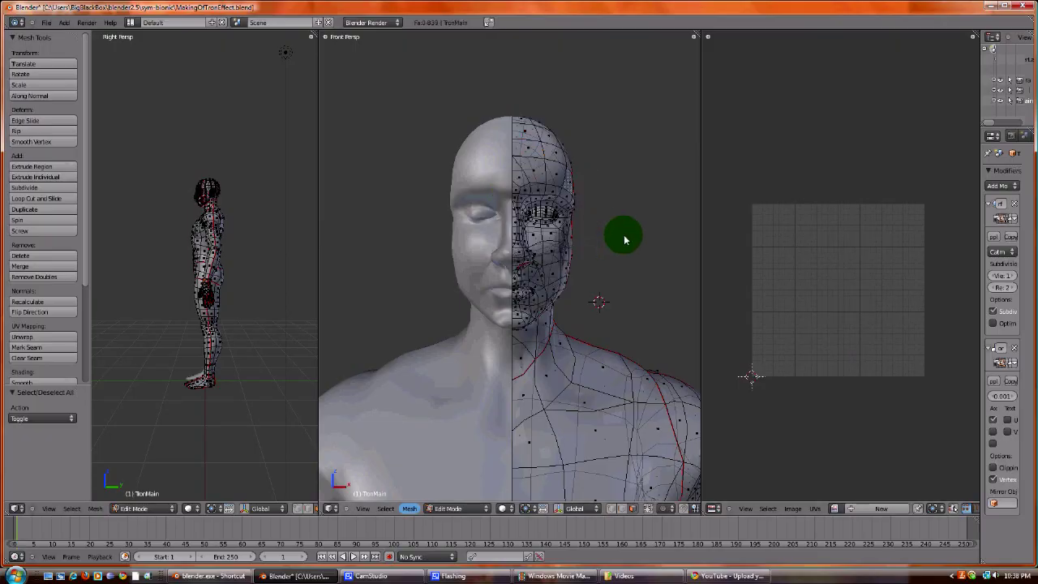
key("a")
scroll(862, 297, "up", 3)
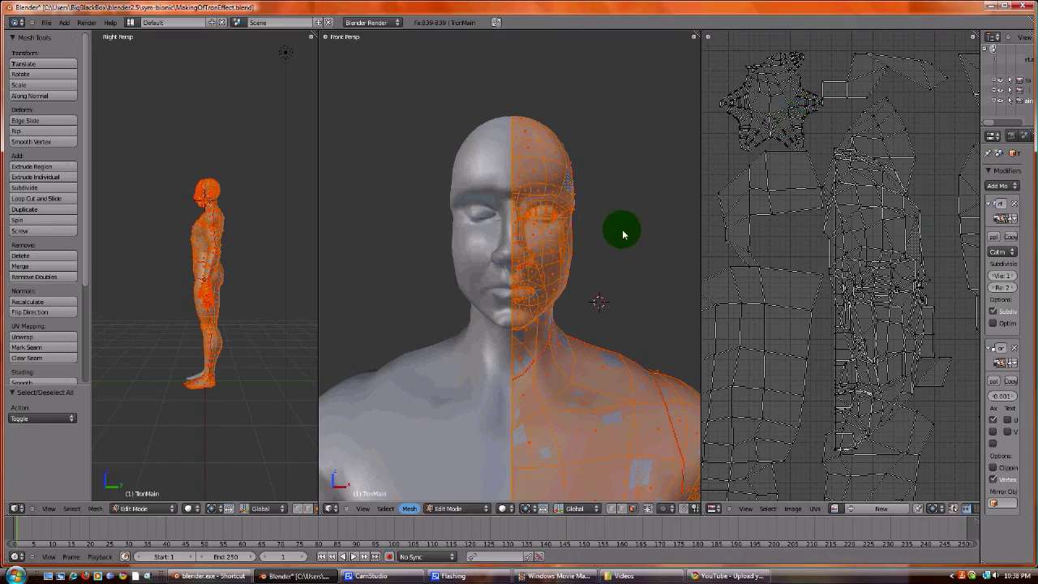
key("a")
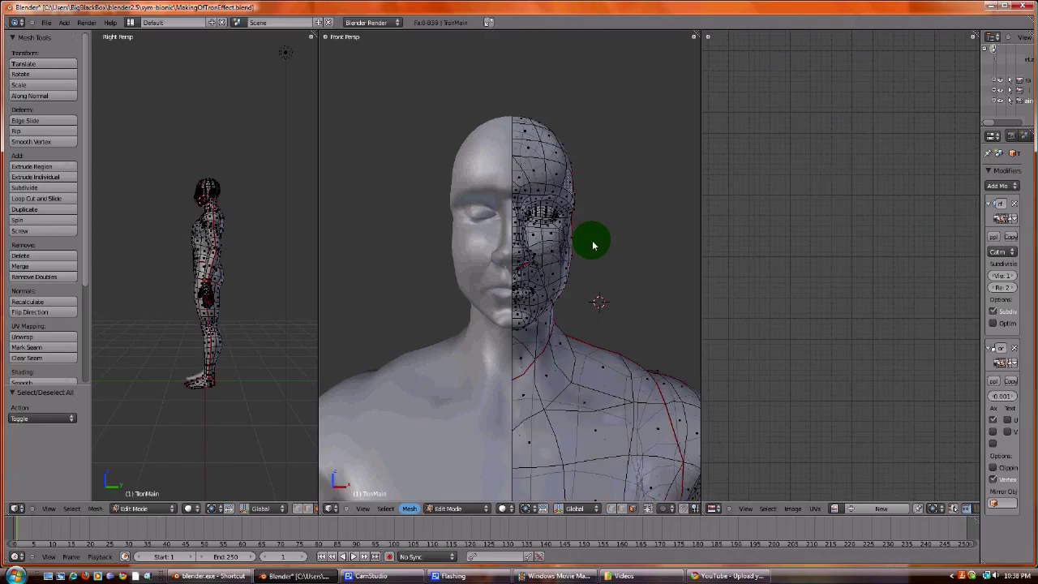
Select the linked face region up to its seams so that only its UV island is displayed.
right_click(527, 152)
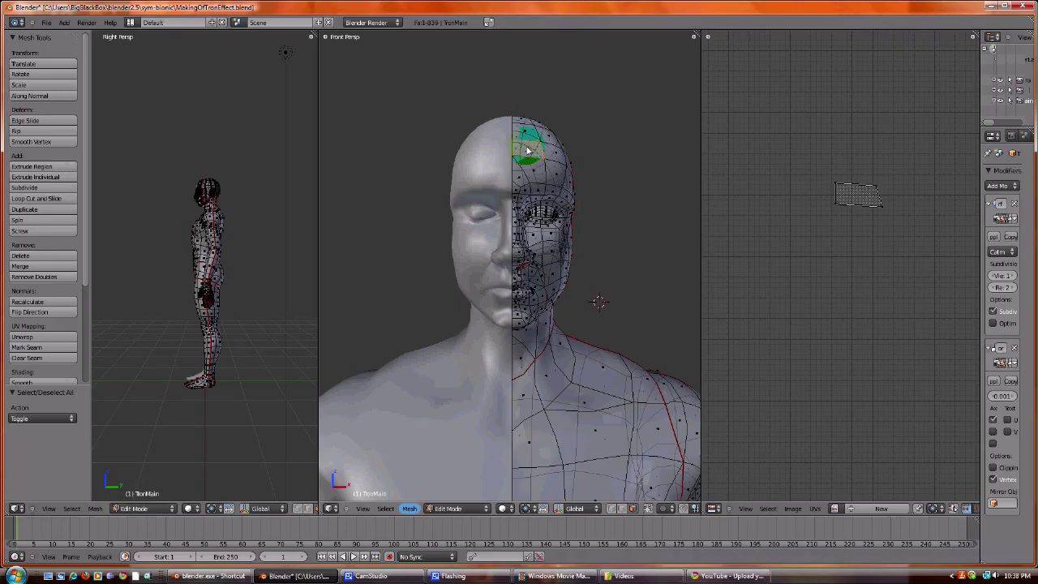
key("l")
scroll(924, 259, "down", 3)
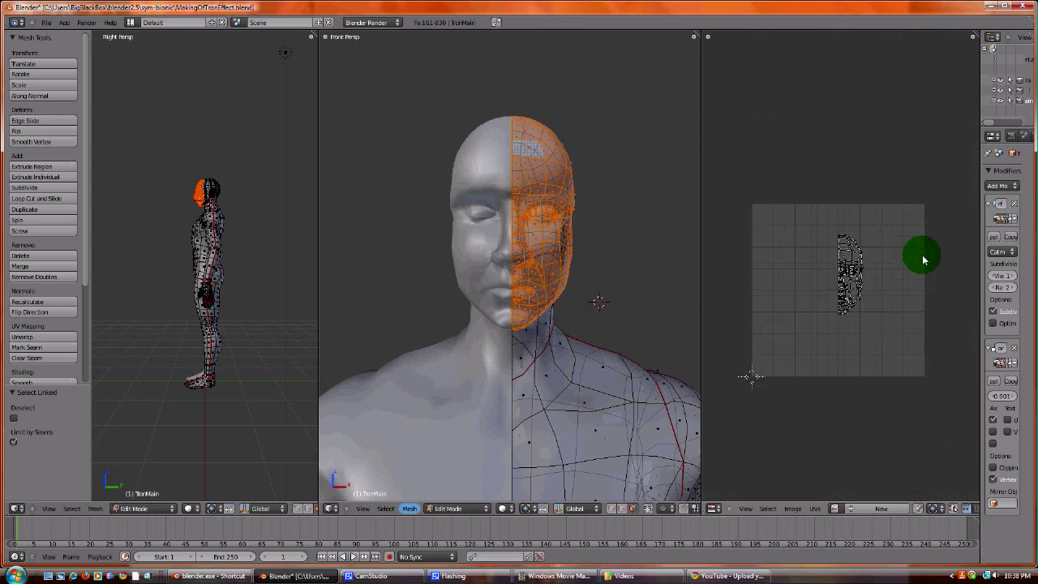
Select the whole face UV island and move it straight up, clear of the UV square.
key("a")
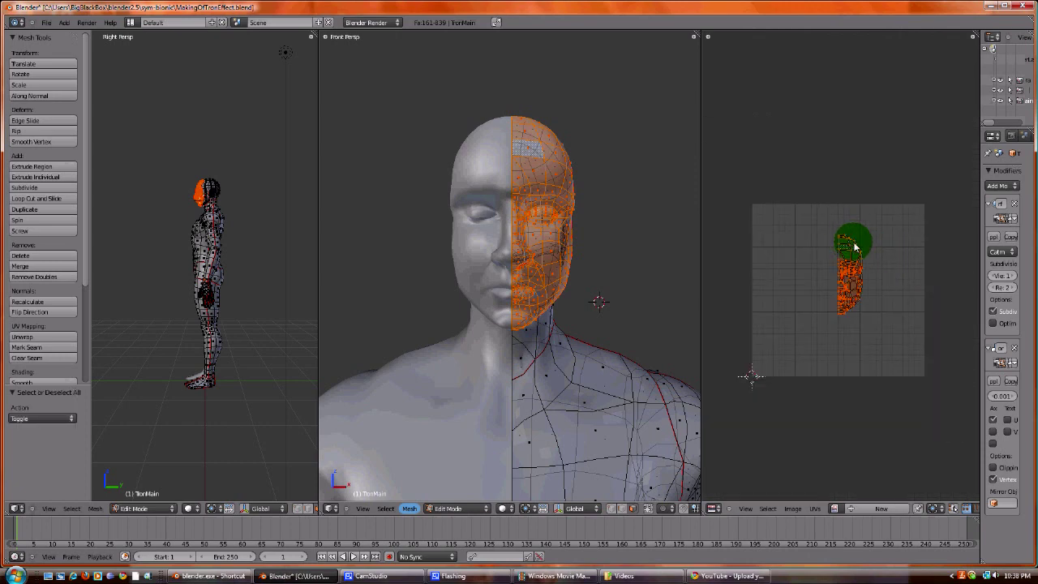
key("a")
key("a")
key("a")
key("a")
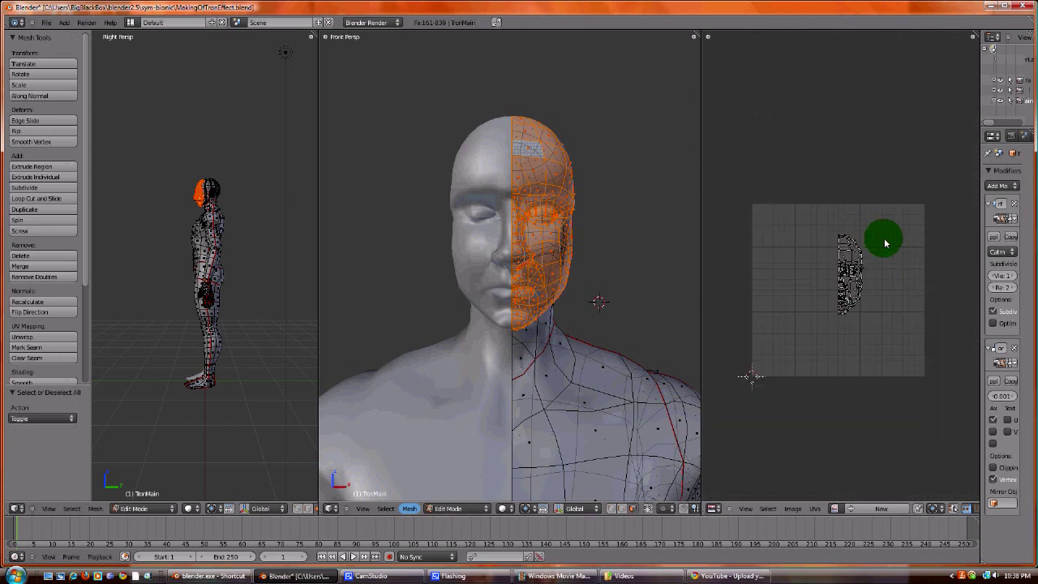
key("g")
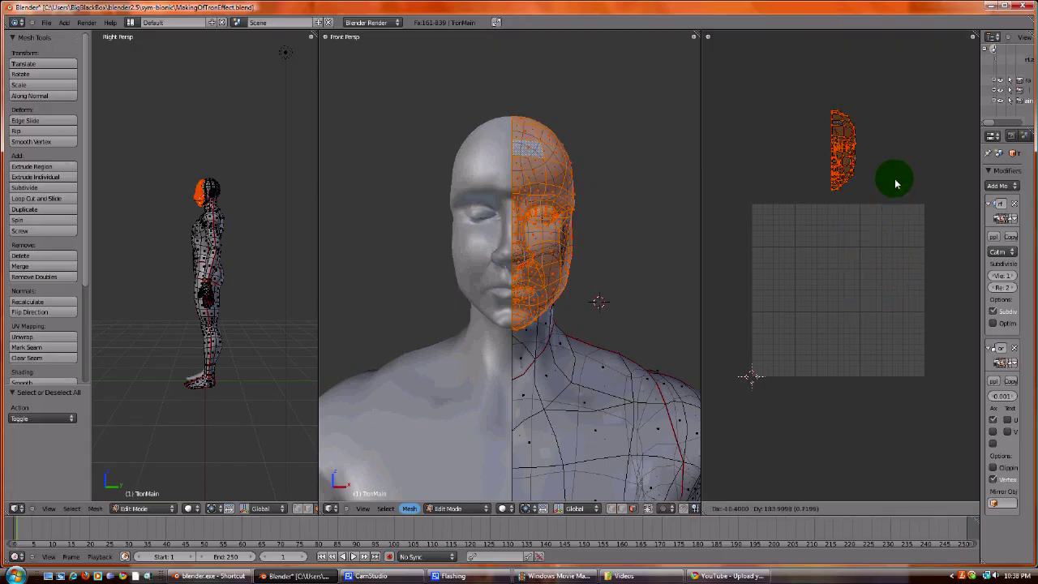
left_click(892, 182)
Select the entire body mesh to show all of its UV islands and frame the layout.
key("a")
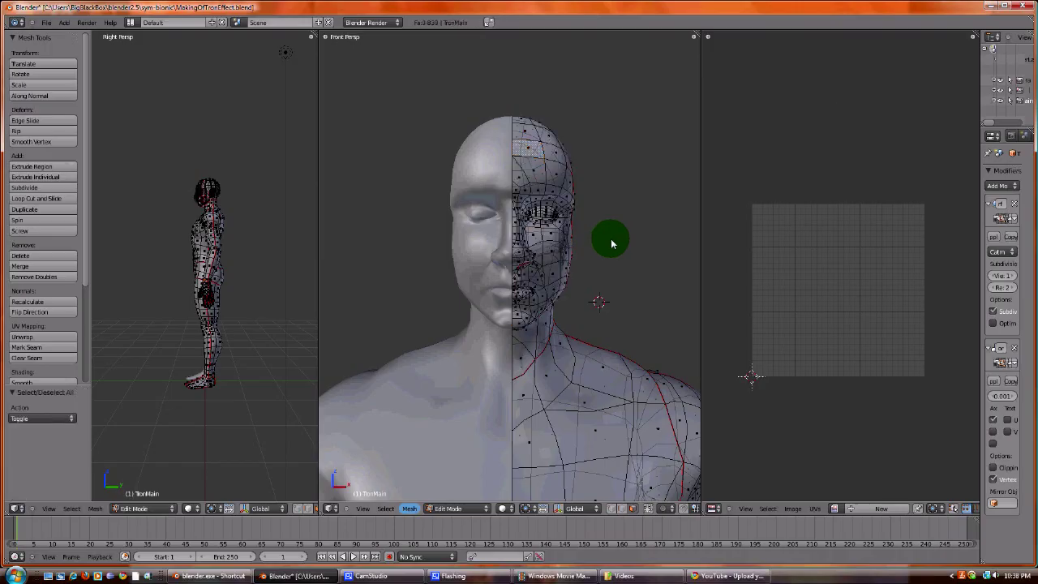
key("a")
scroll(790, 231, "up", 2)
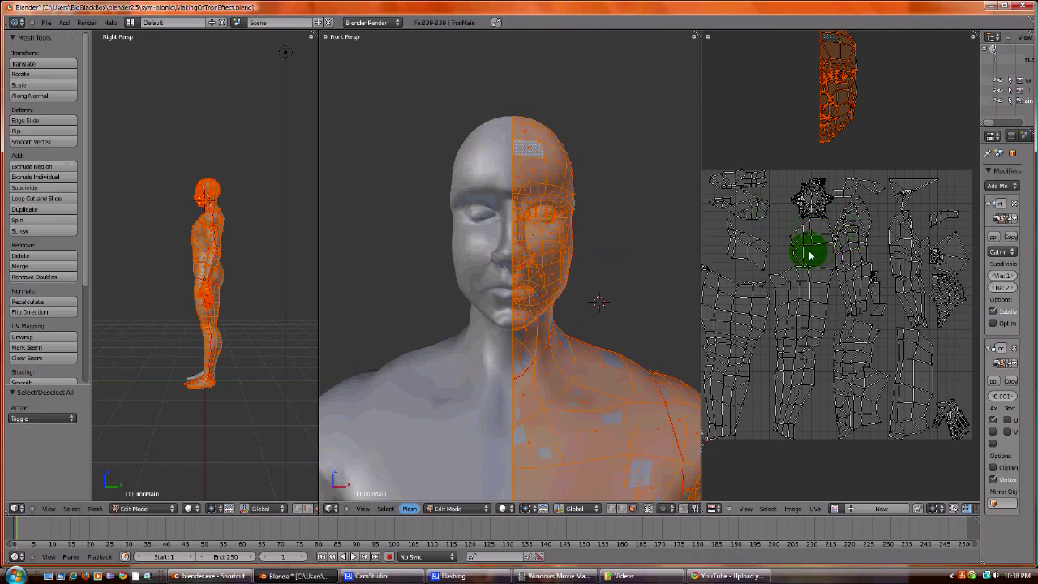
middle_click_drag(795, 255, 827, 259)
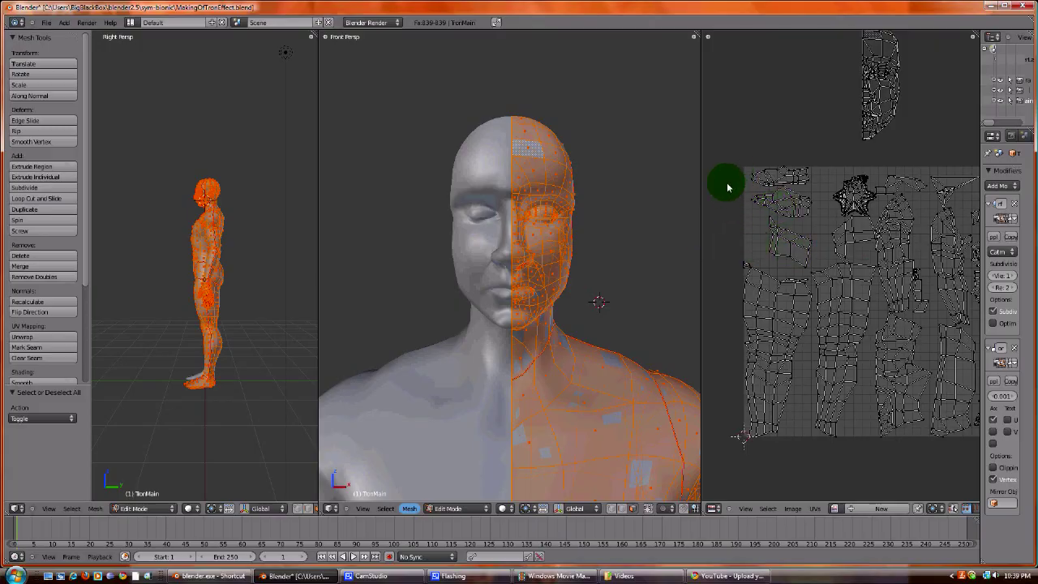
Box-select the small islands in the UV square's upper-left corner, scale them to about 0.565, and move them beside the star-shaped island.
key("a")
key("a")
key("b")
left_click_drag(739, 160, 819, 251)
key("b")
key("s")
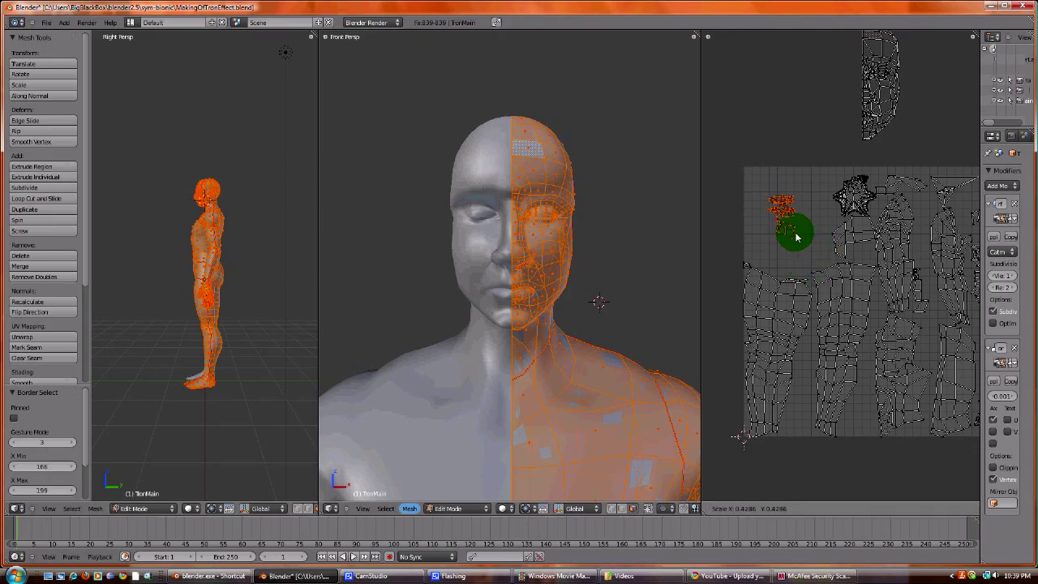
left_click(801, 239)
key("g")
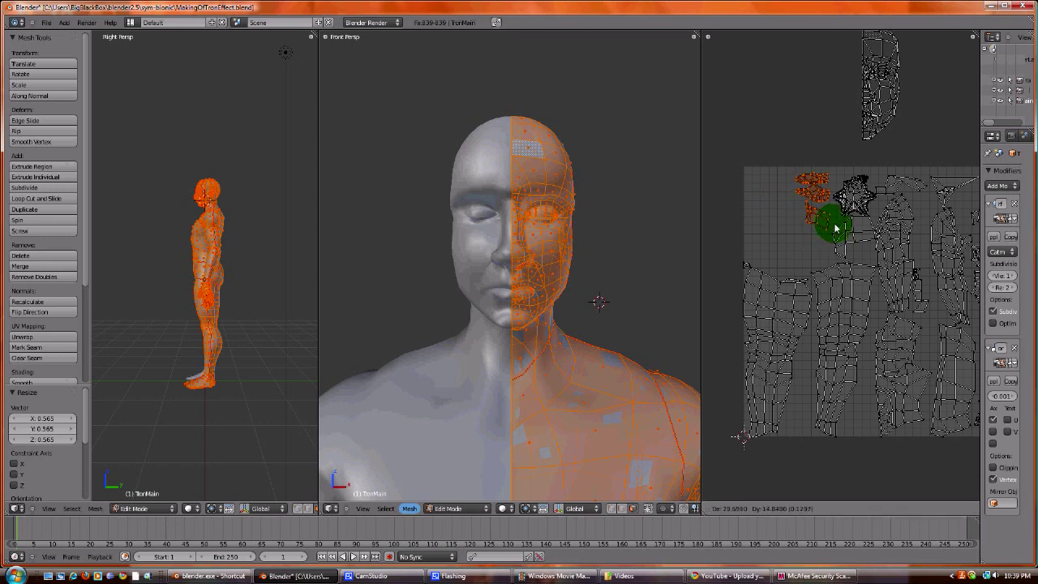
left_click(835, 229)
Box-select the face island above the UV square and move it into the vacated upper-left corner.
scroll(887, 163, "down", 1)
key("a")
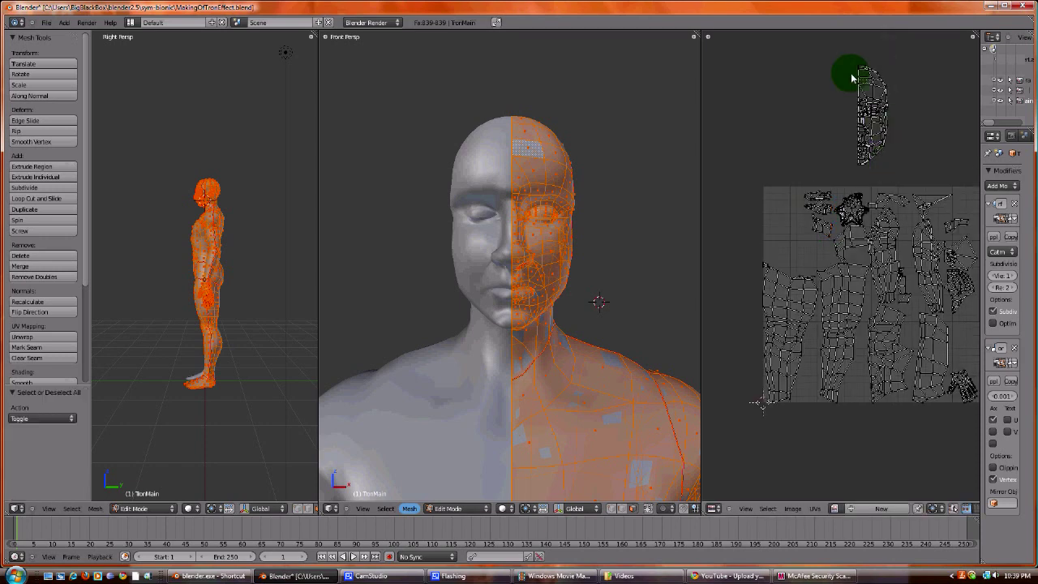
key("b")
left_click_drag(848, 56, 905, 166)
right_click(844, 120)
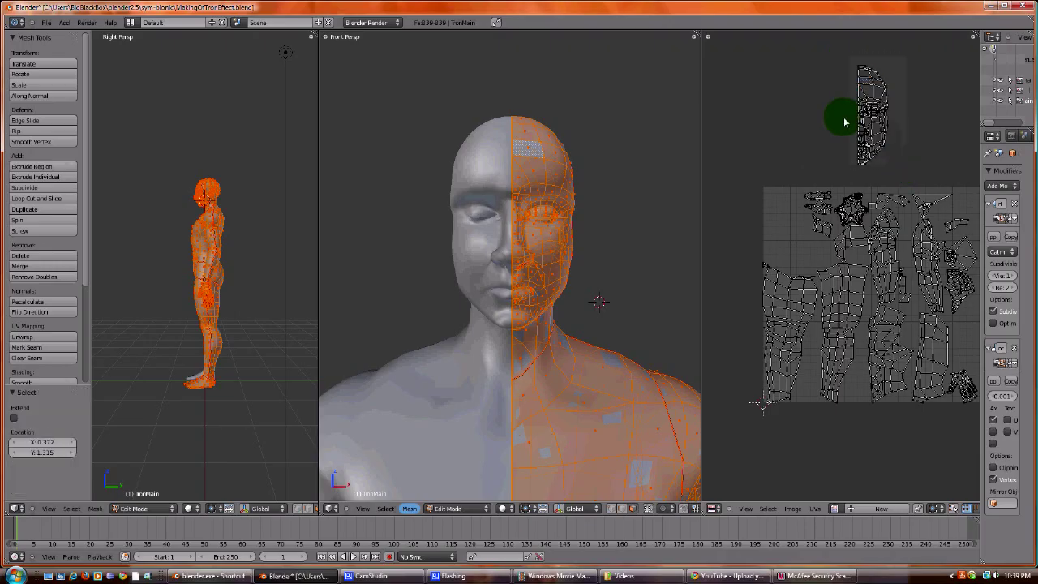
key("b")
left_click_drag(826, 47, 913, 168)
key("g")
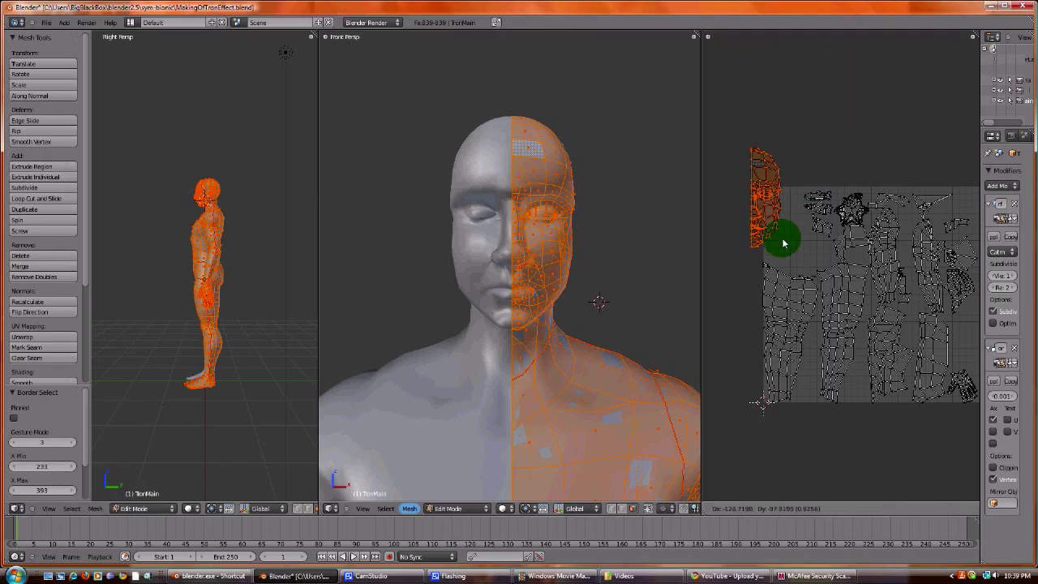
left_click(805, 259)
Scale the face island to about 0.756 and shift it by about -0.010 in X and 0.035 in Y inside the UV square.
key("s")
left_click(850, 281)
key("g")
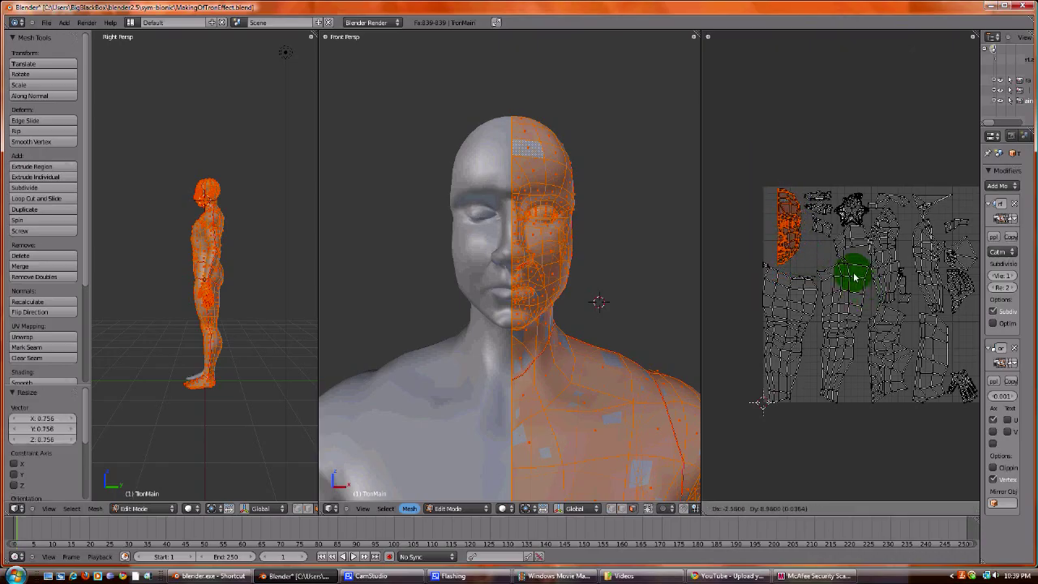
left_click(851, 274)
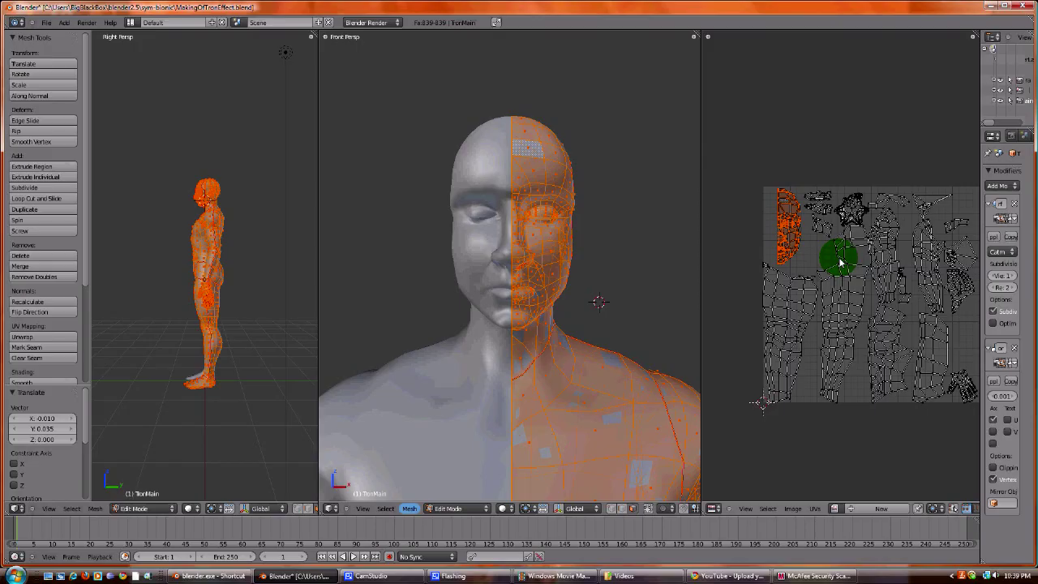
Save the blend file over the existing version and look over the finished UV layout and the head.
key("ctrl+s")
left_click(802, 188)
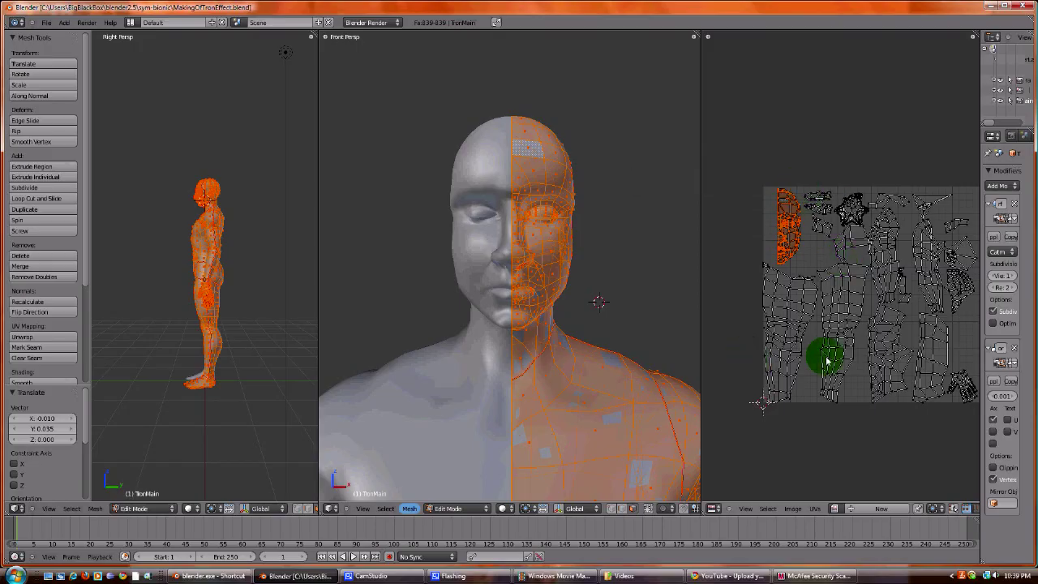
scroll(847, 393, "up", 1)
middle_click_drag(910, 371, 877, 342)
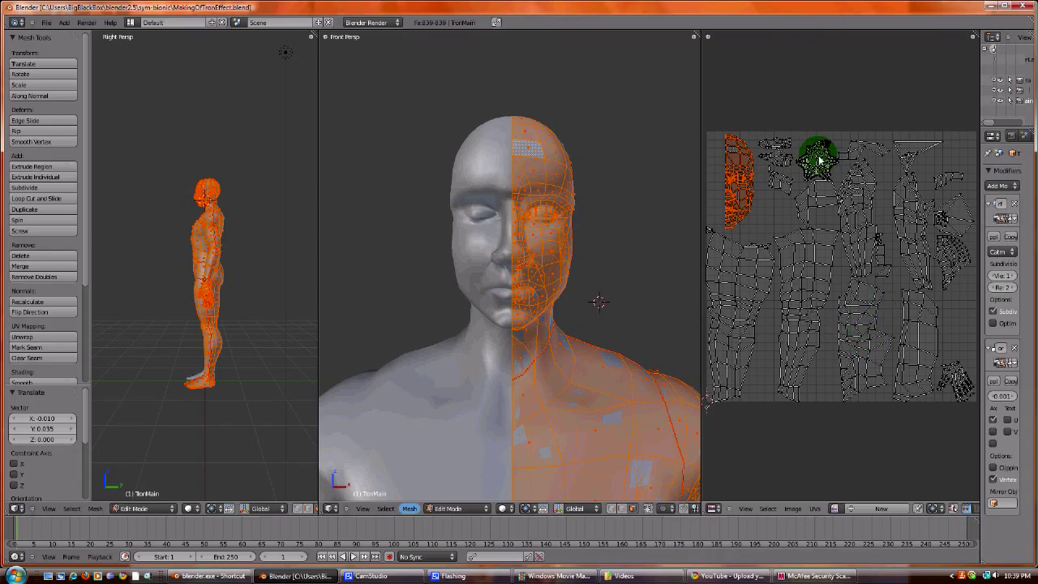
mouse_move(625, 348)
middle_mouse_down()
mouse_move(556, 311)
mouse_move(623, 332)
middle_mouse_up()
key("ctrl+s")
left_click(509, 180)
left_click(369, 576)
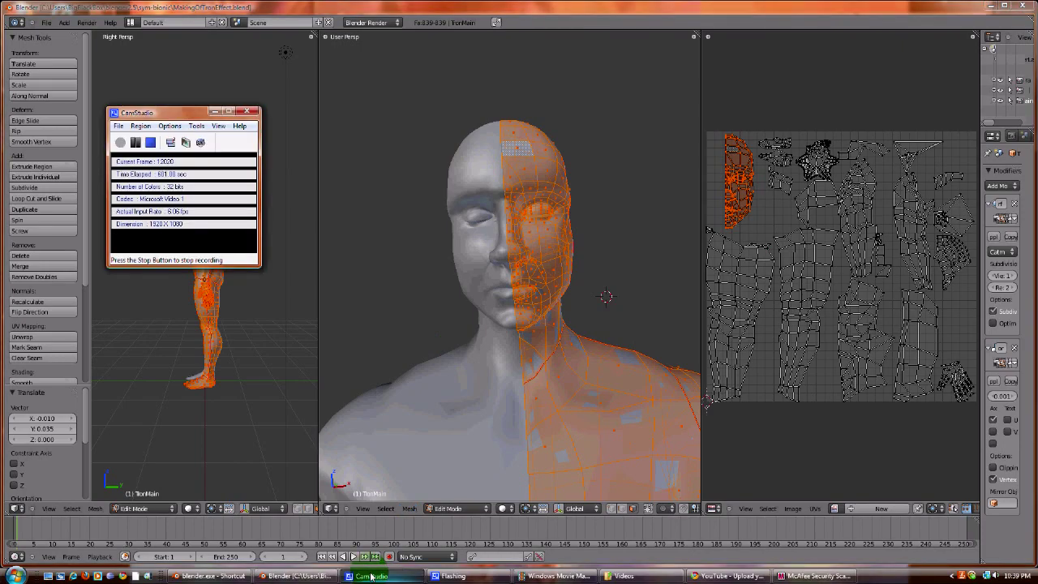